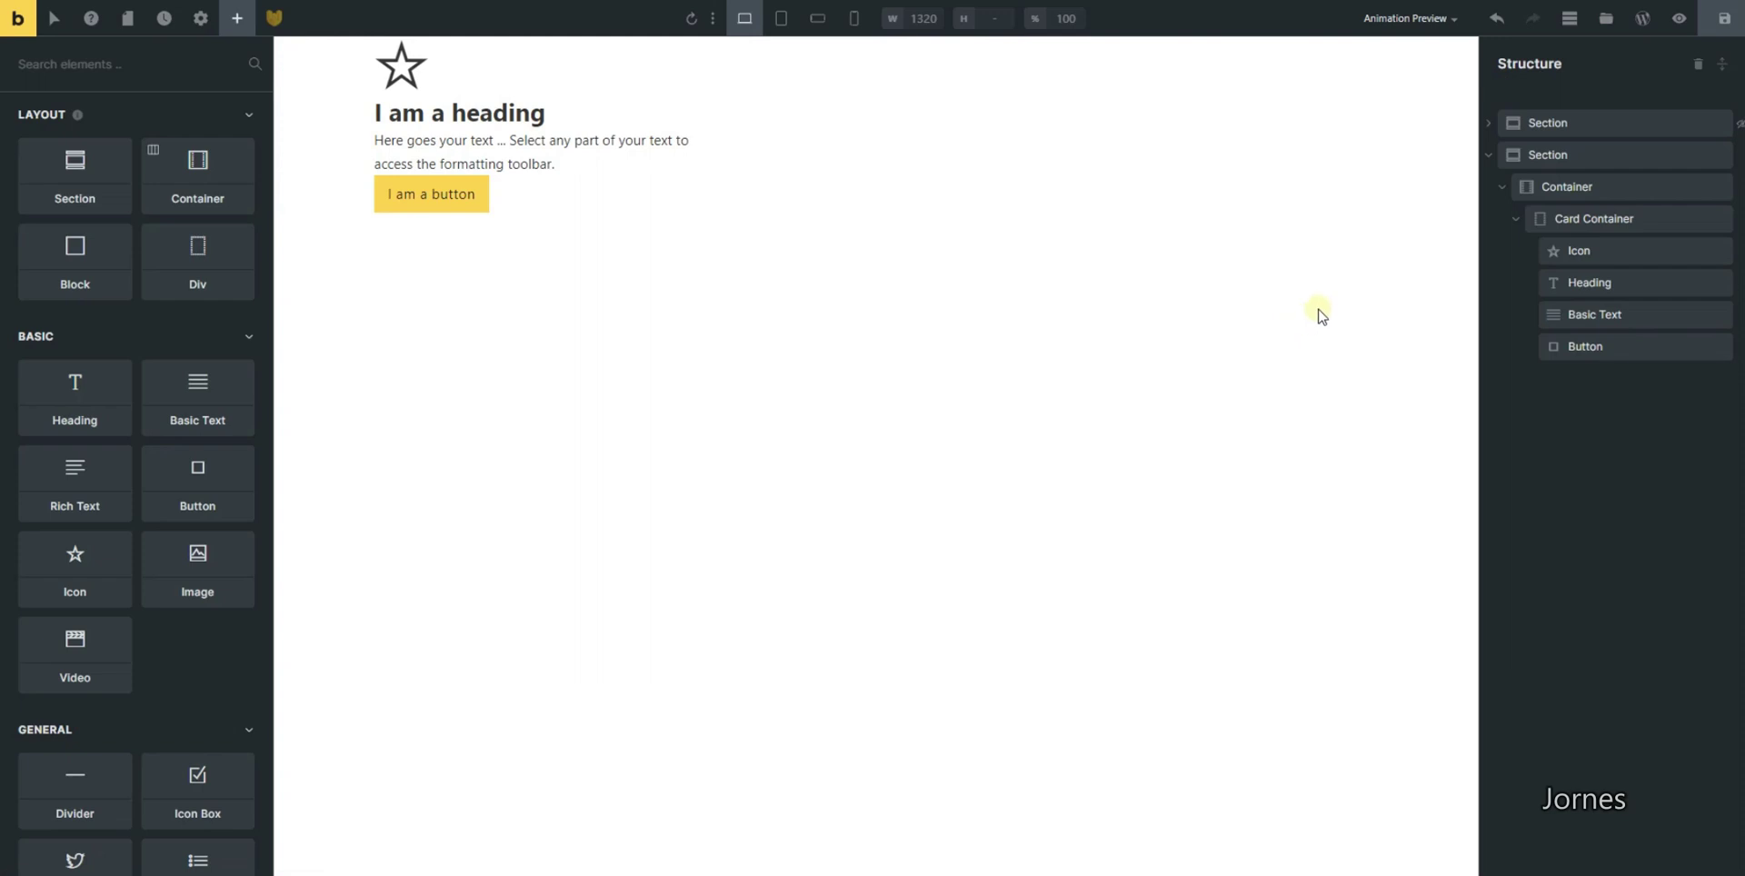
Give the card container the class card-container and the star icon the class card-icon
{"action": "left_click", "coordinate": [1624, 221]}
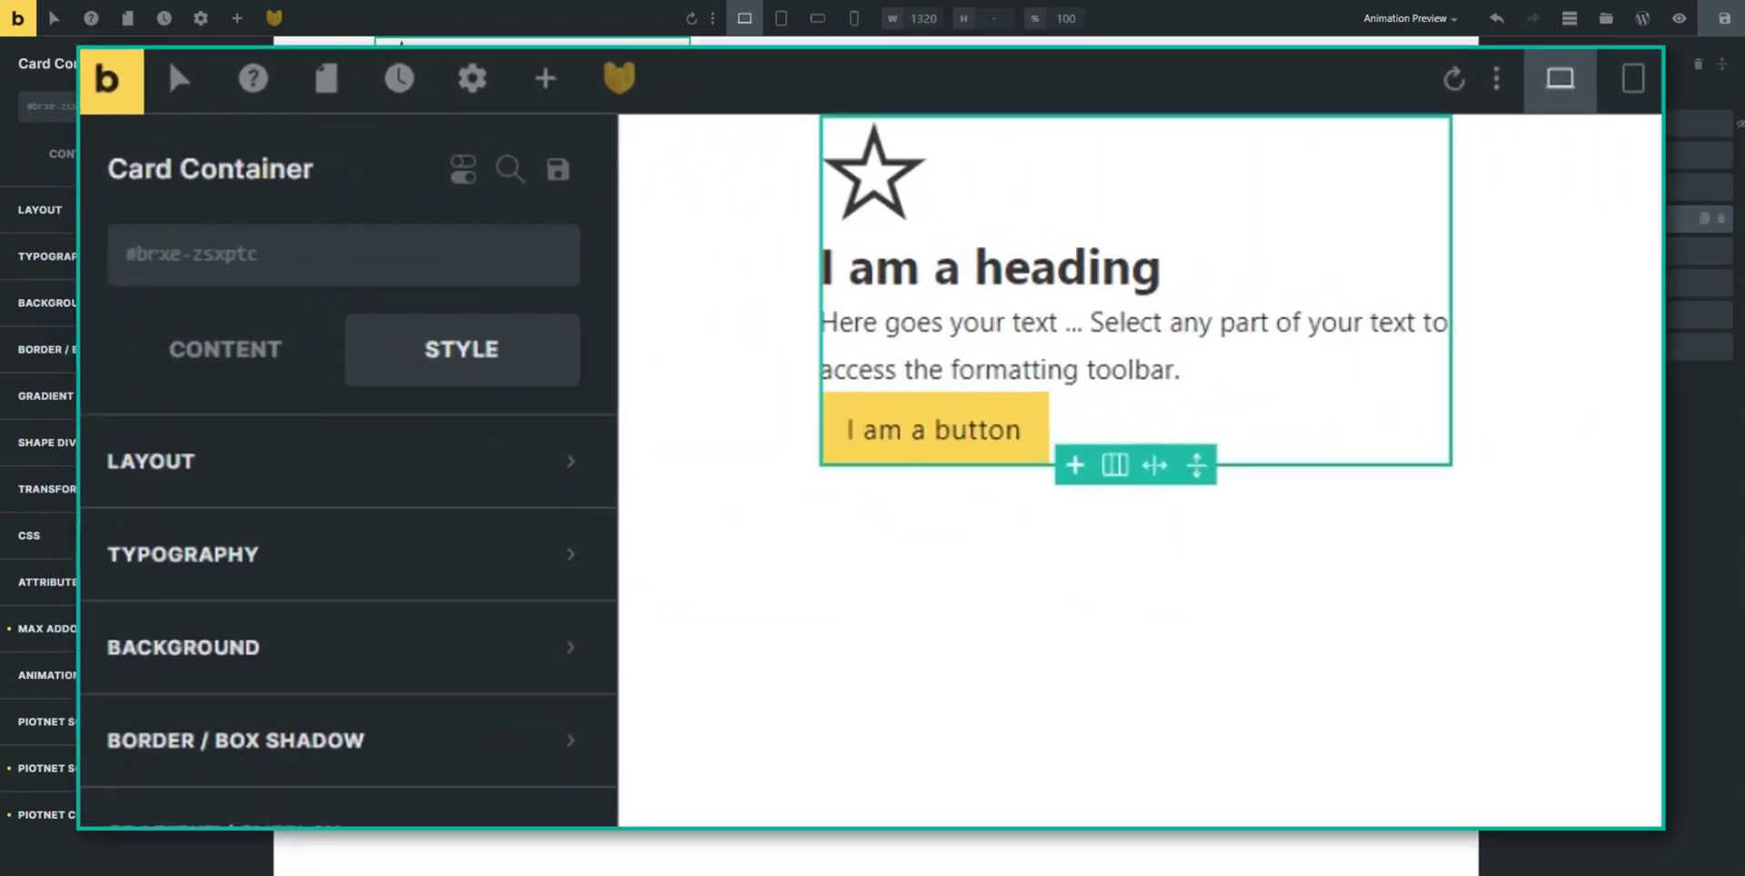
{"action": "left_click", "coordinate": [244, 252]}
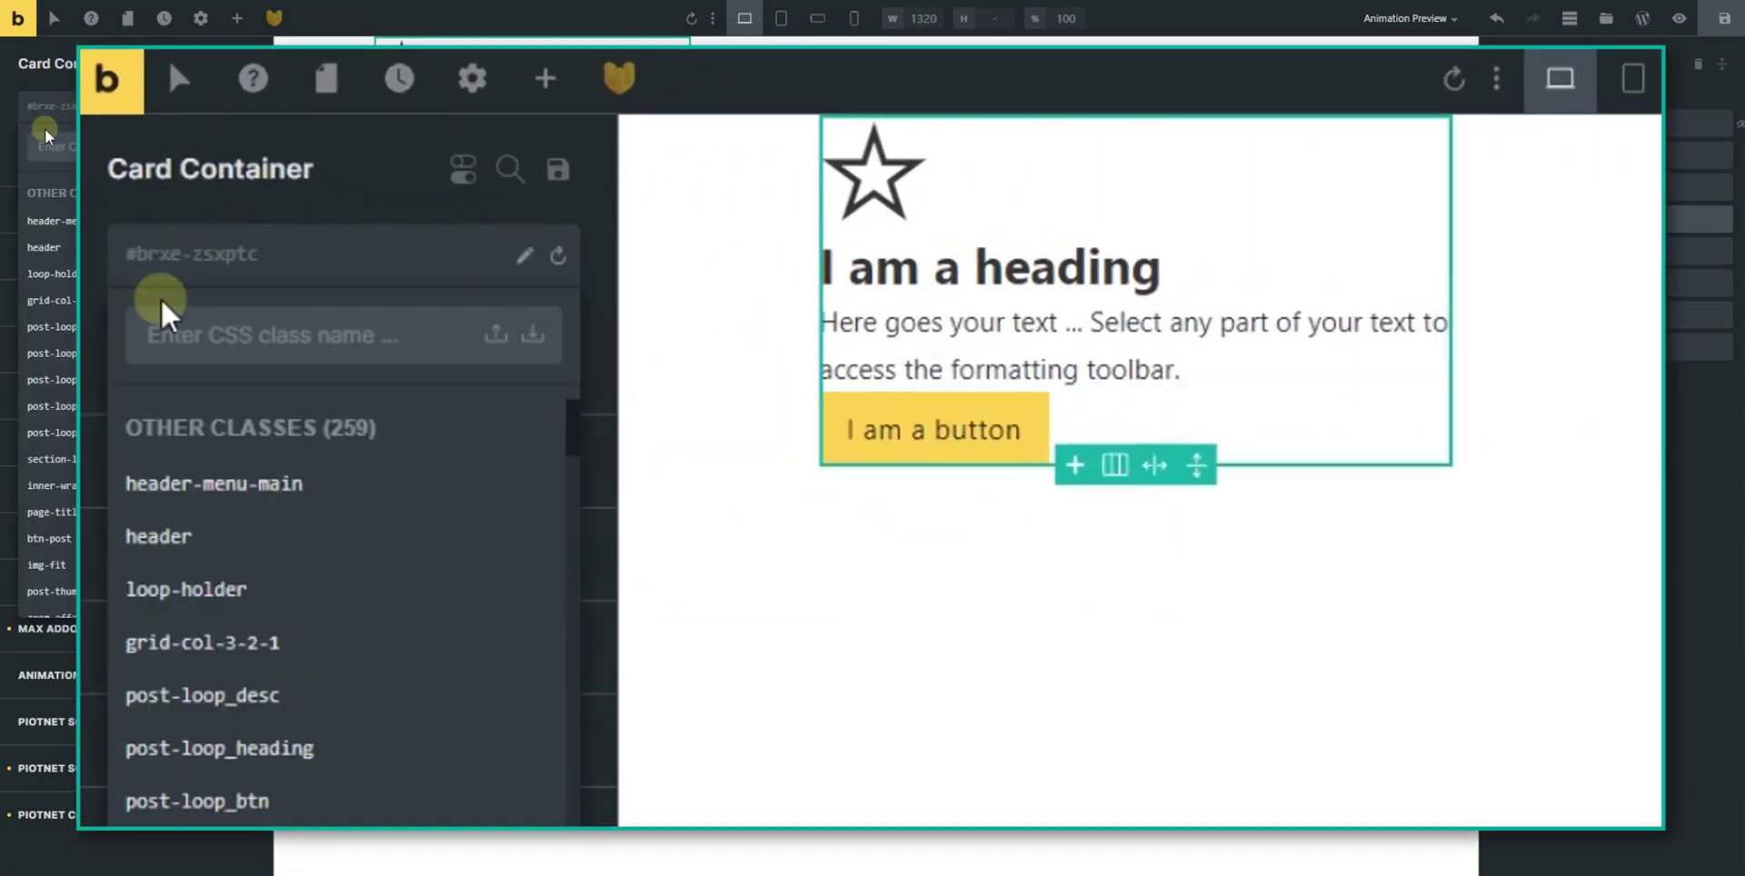
{"action": "type", "text": "card"}
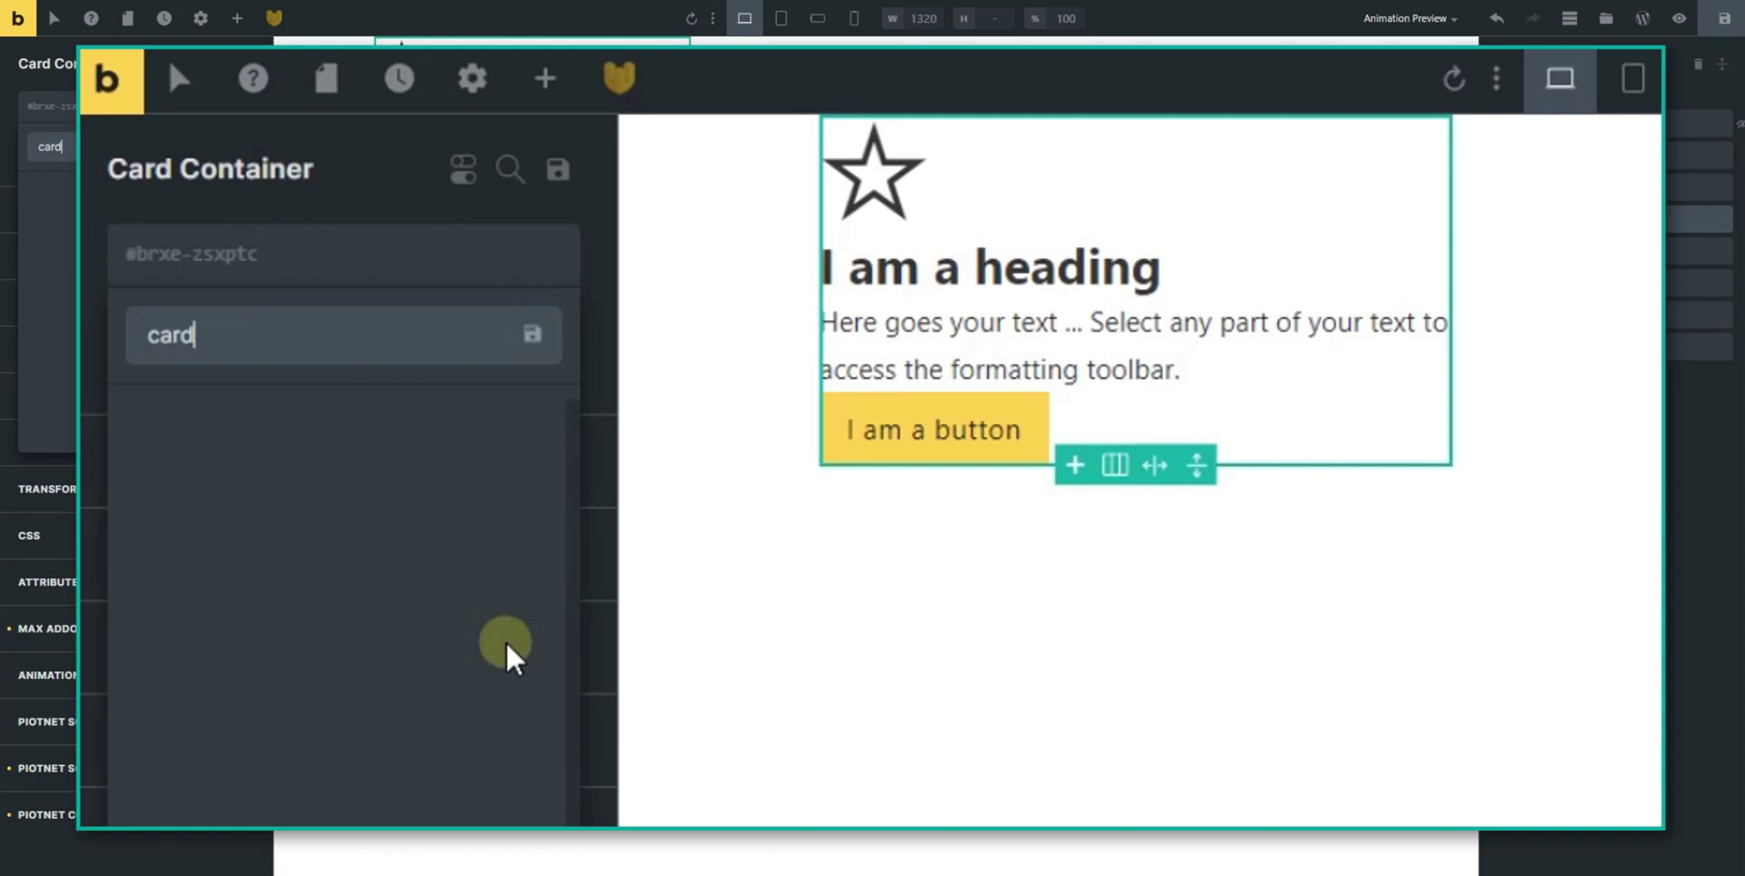
{"action": "type", "text": "-cont"}
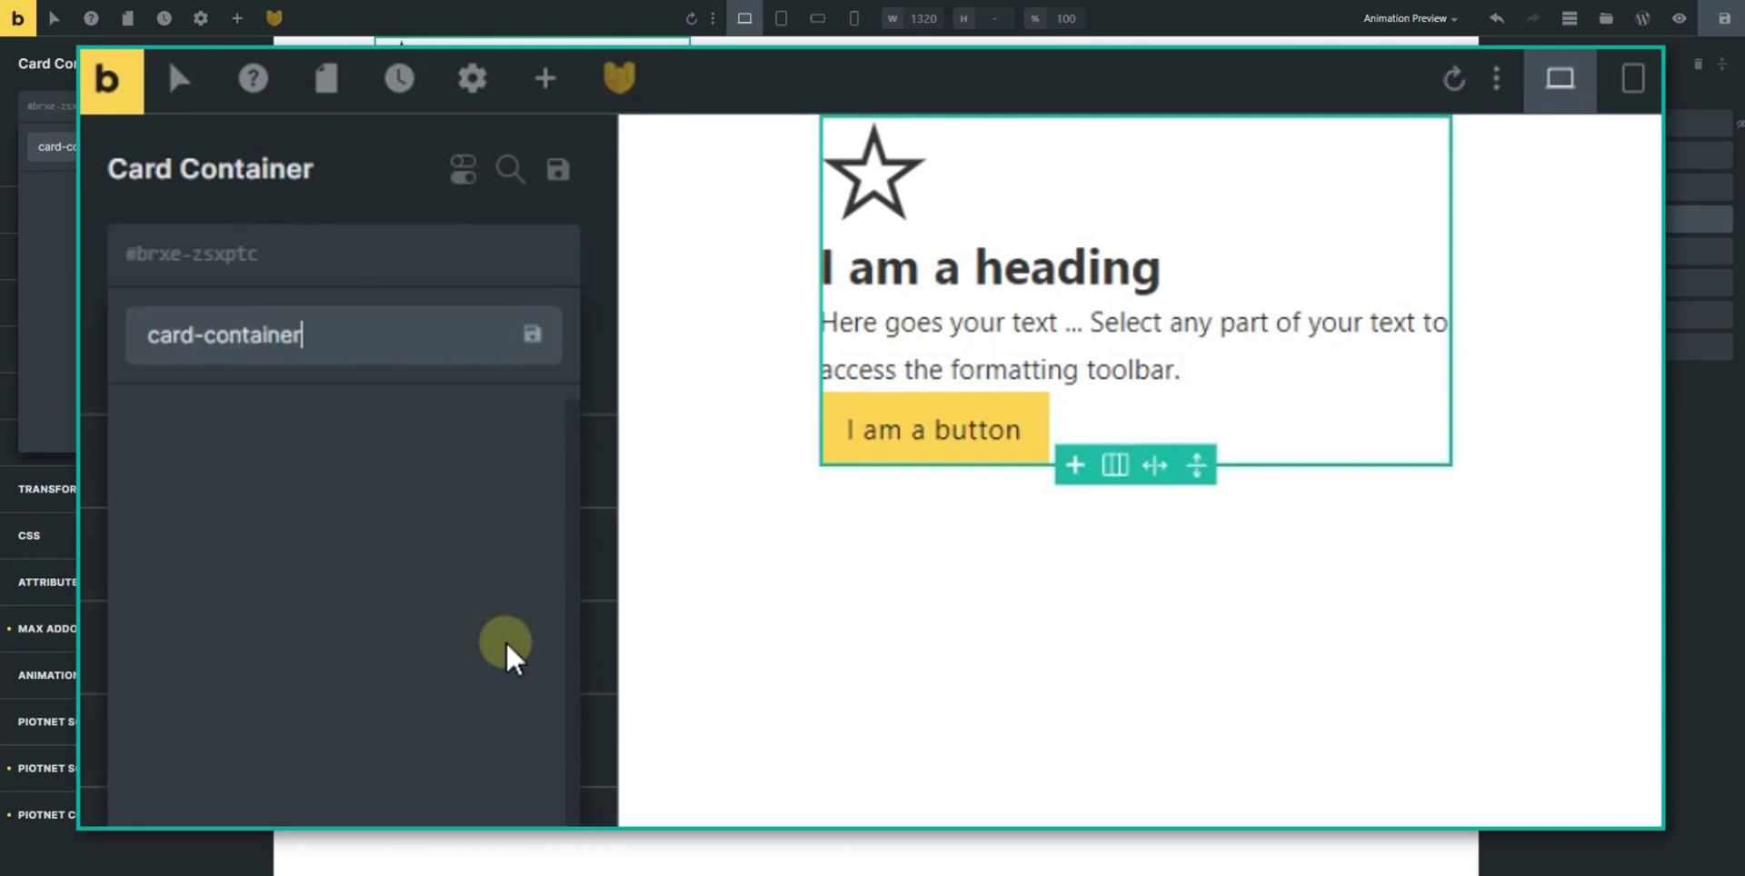
{"action": "type", "text": "ainer"}
{"action": "key", "text": "Return"}
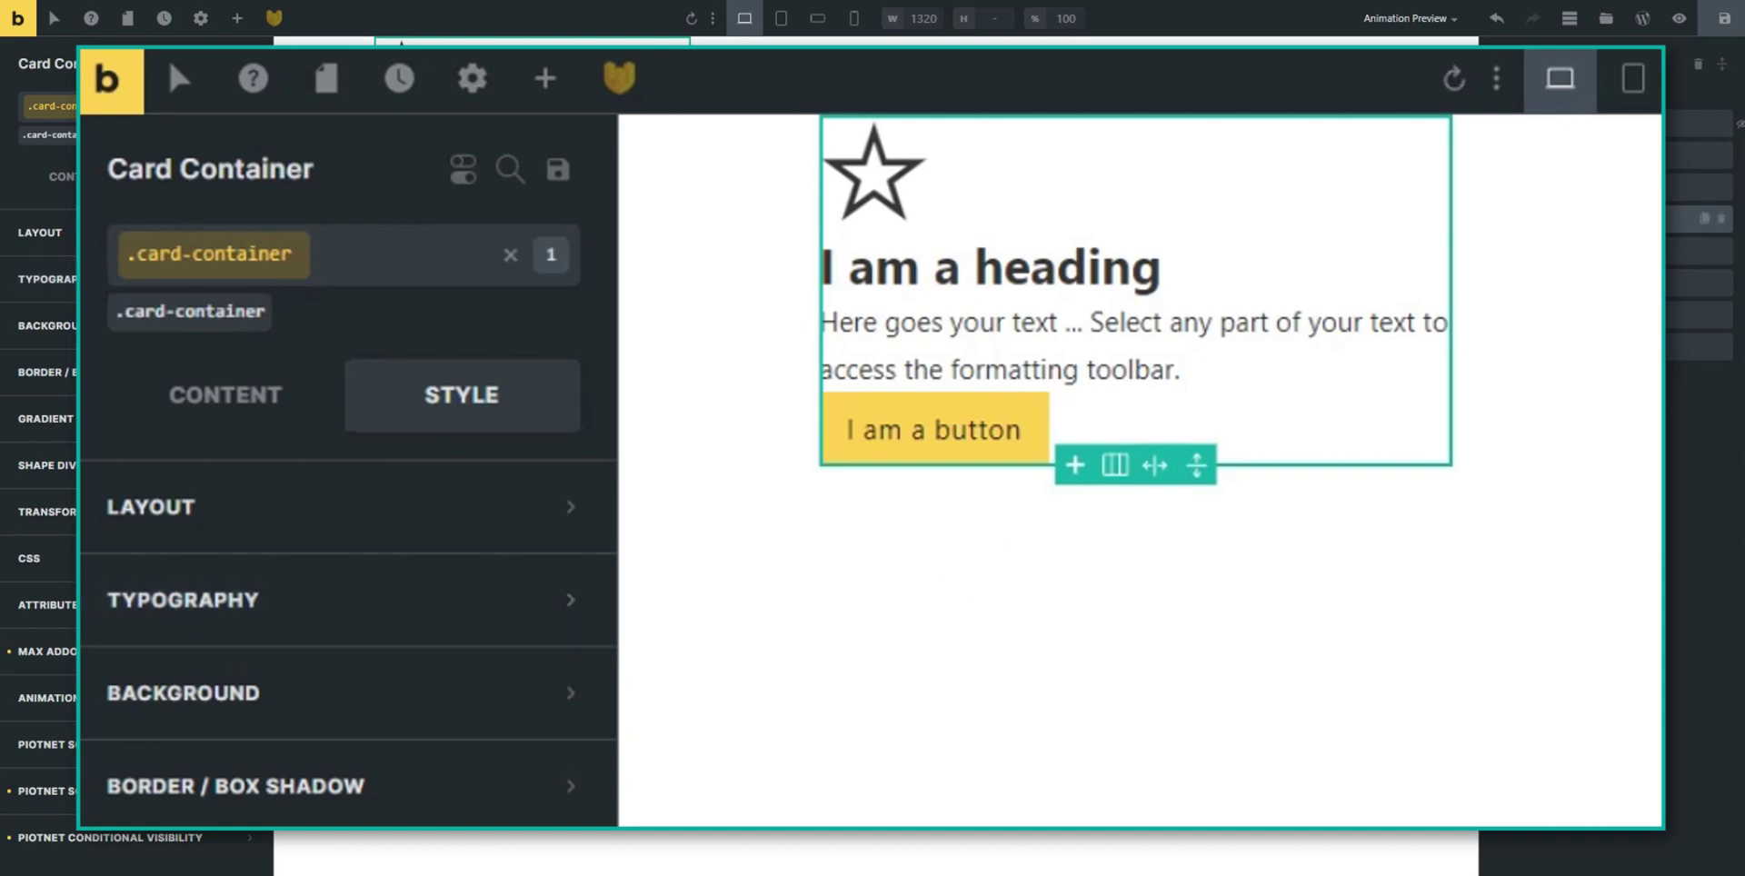
{"action": "left_click", "coordinate": [875, 150]}
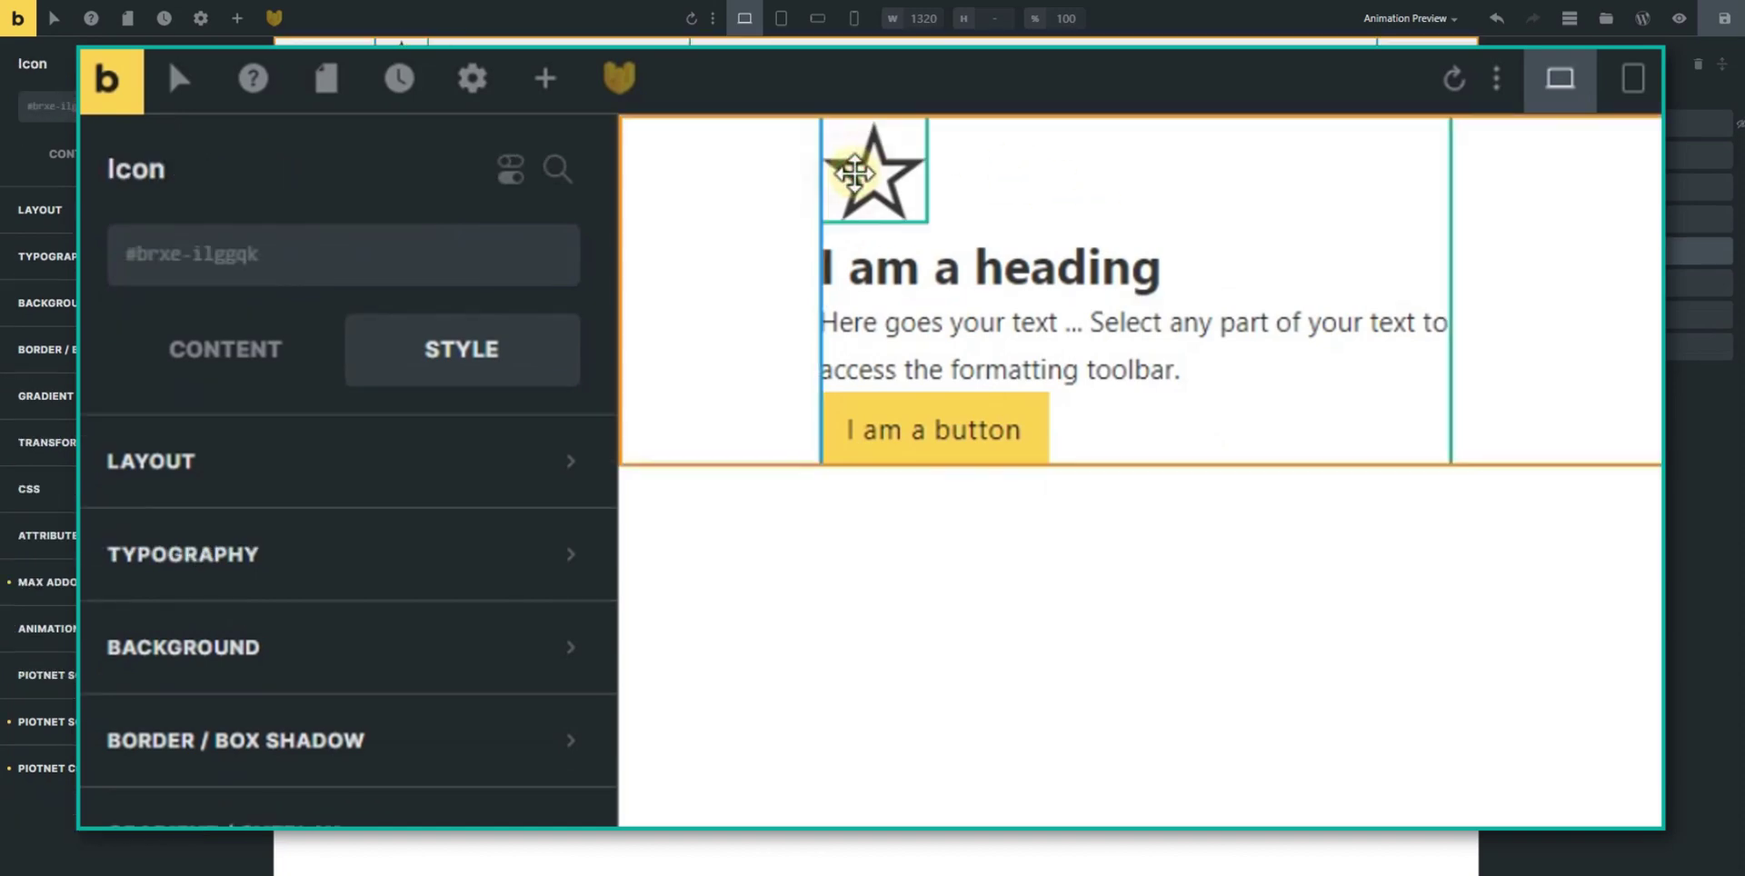
{"action": "left_click", "coordinate": [277, 247]}
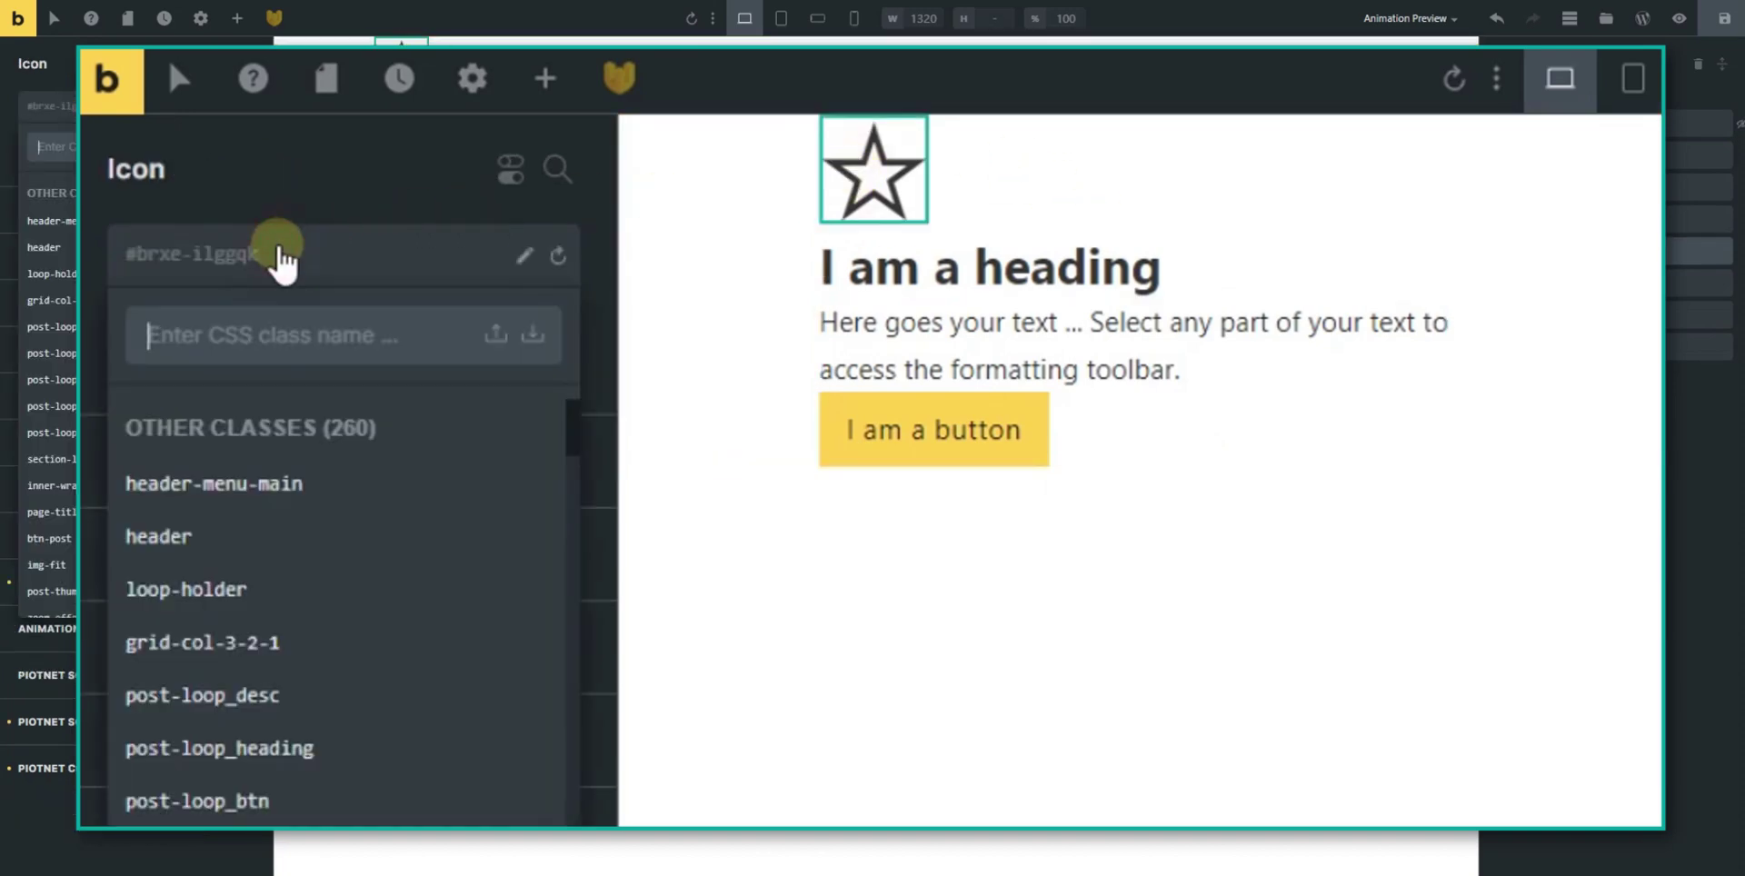
{"action": "type", "text": "card0"}
{"action": "key", "text": "BackSpace"}
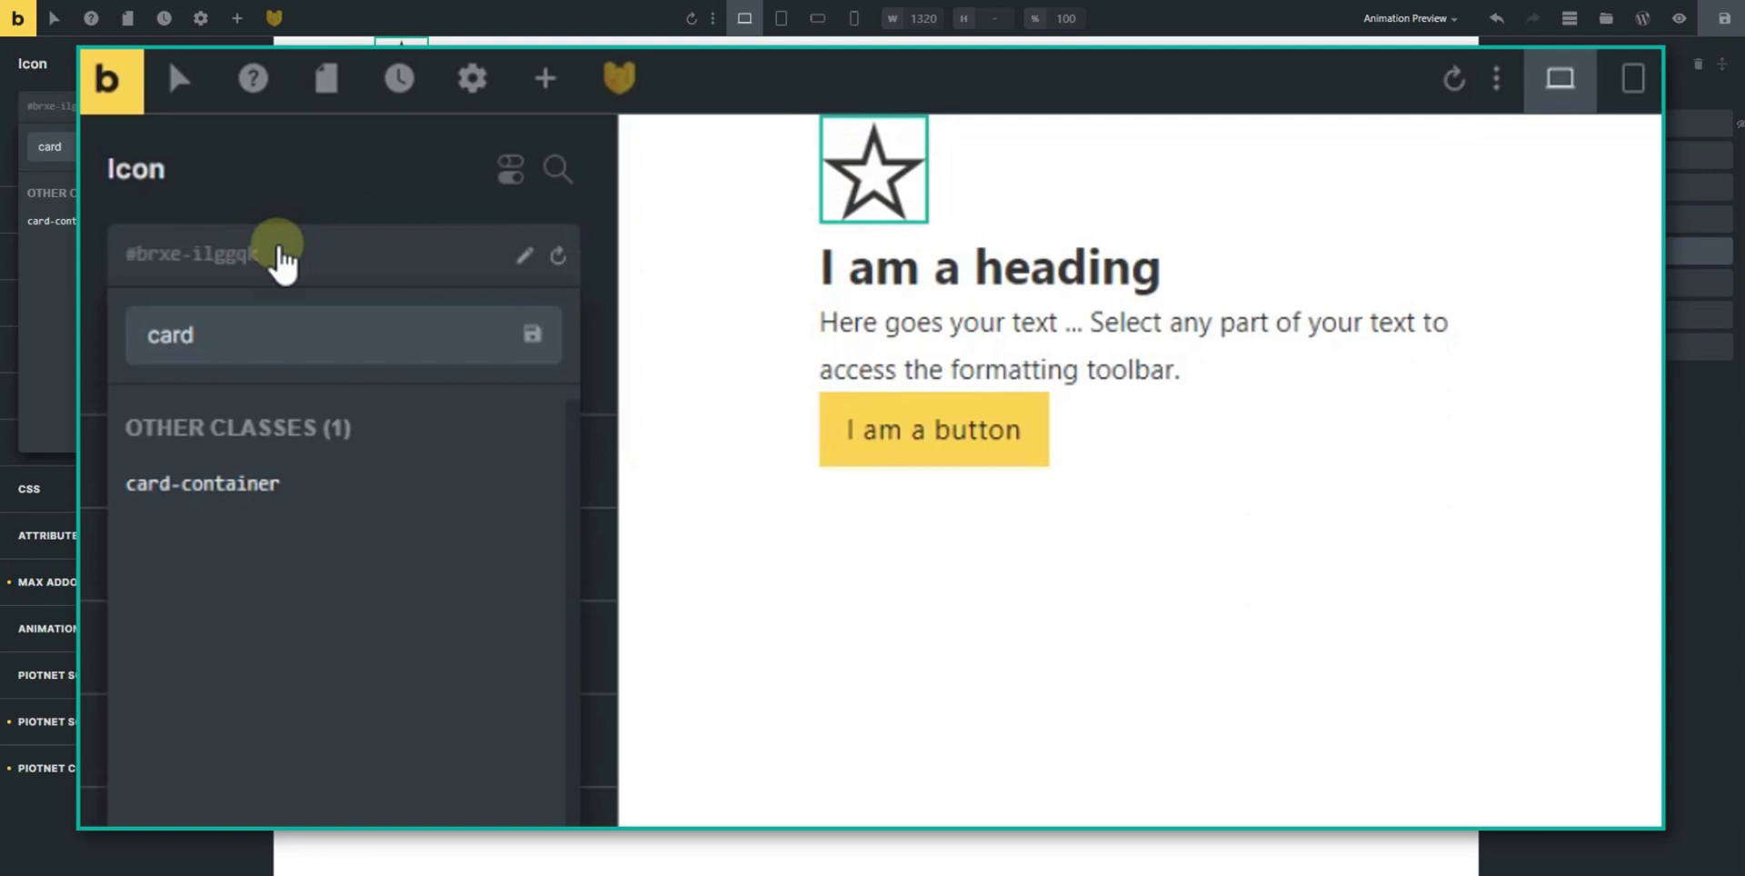
{"action": "type", "text": "-icon"}
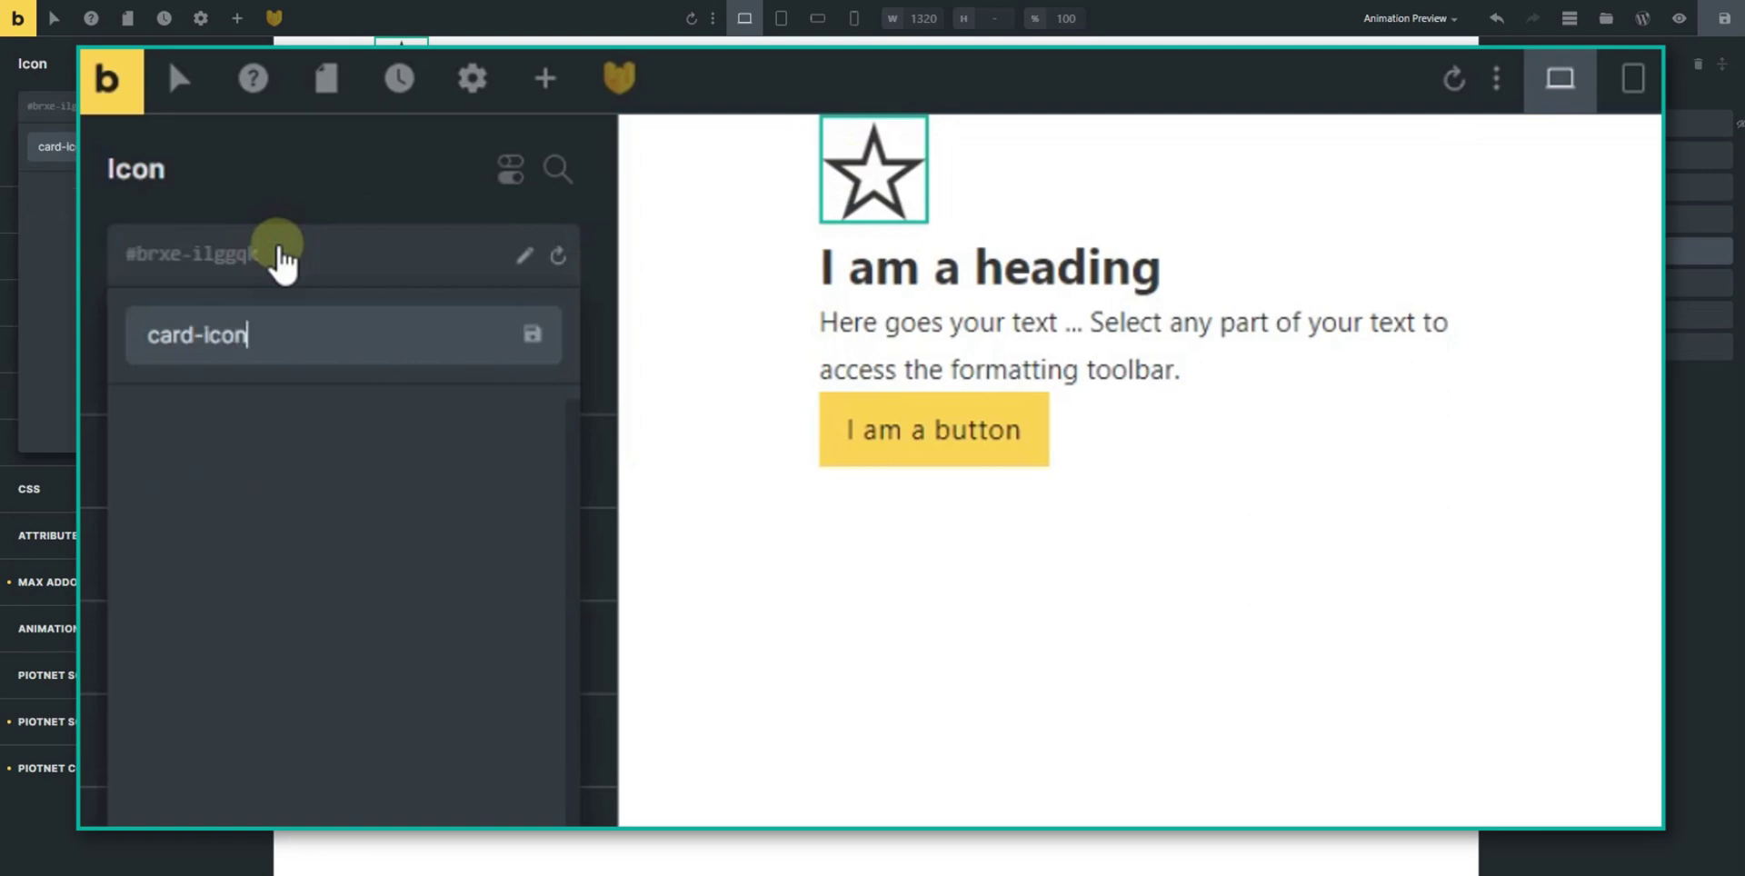
{"action": "key", "text": "Return"}
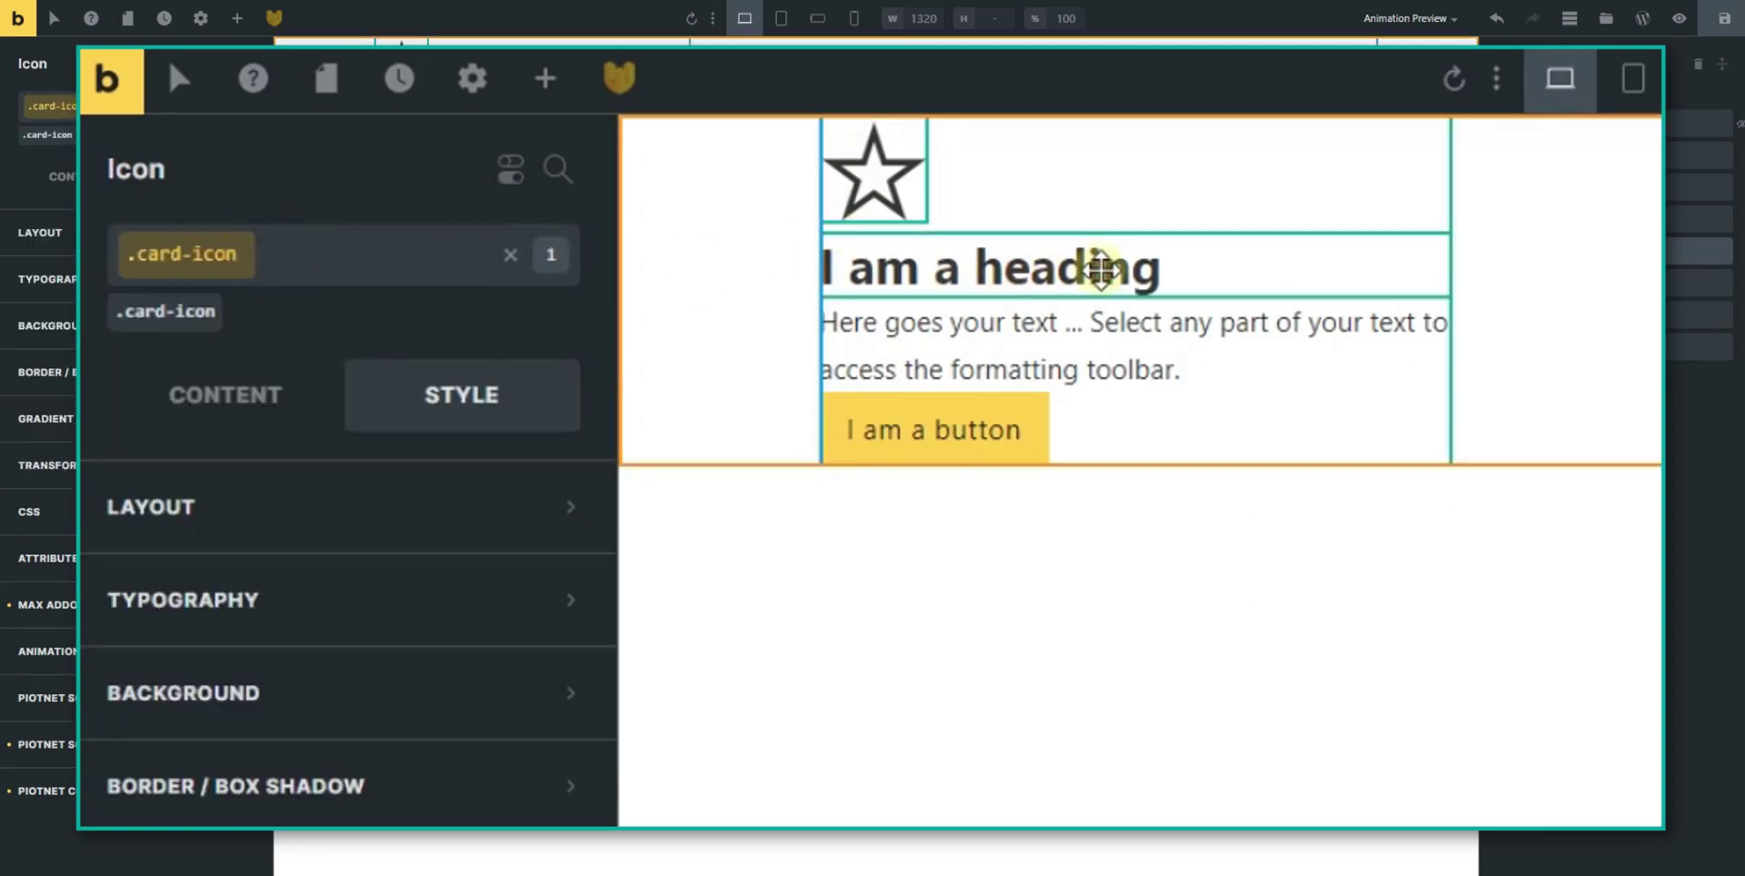
Give the heading the class card-title and the paragraph text the class card-excerpt
{"action": "left_click", "coordinate": [1101, 270]}
{"action": "left_click", "coordinate": [305, 257]}
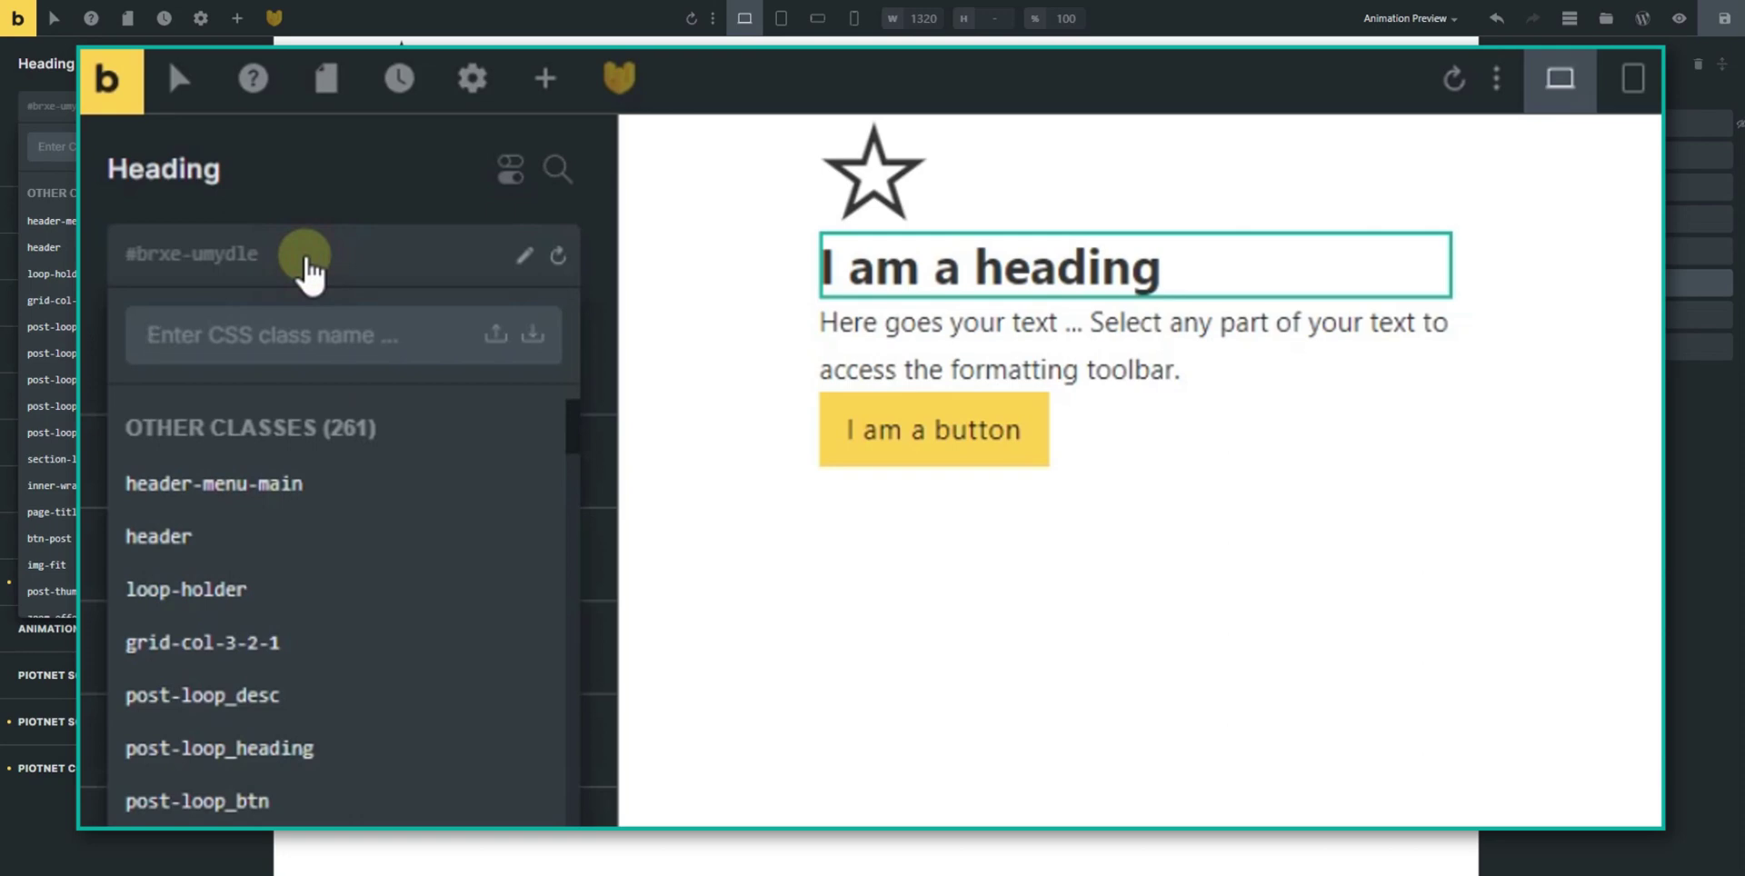
{"action": "type", "text": "card-title"}
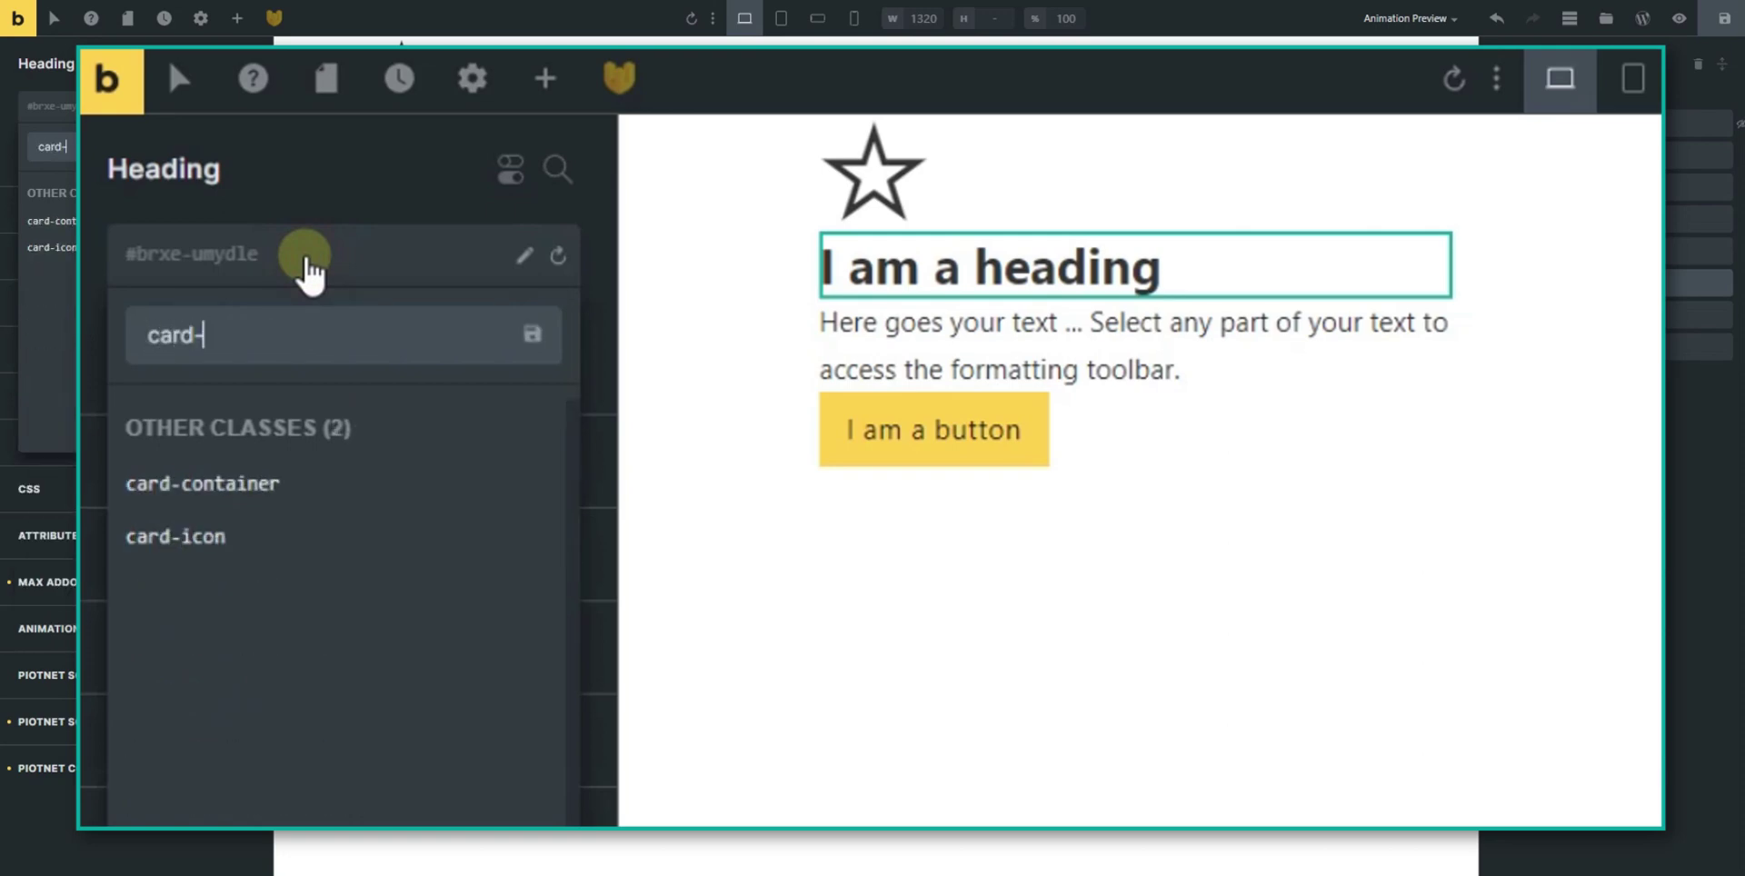
{"action": "key", "text": "Return"}
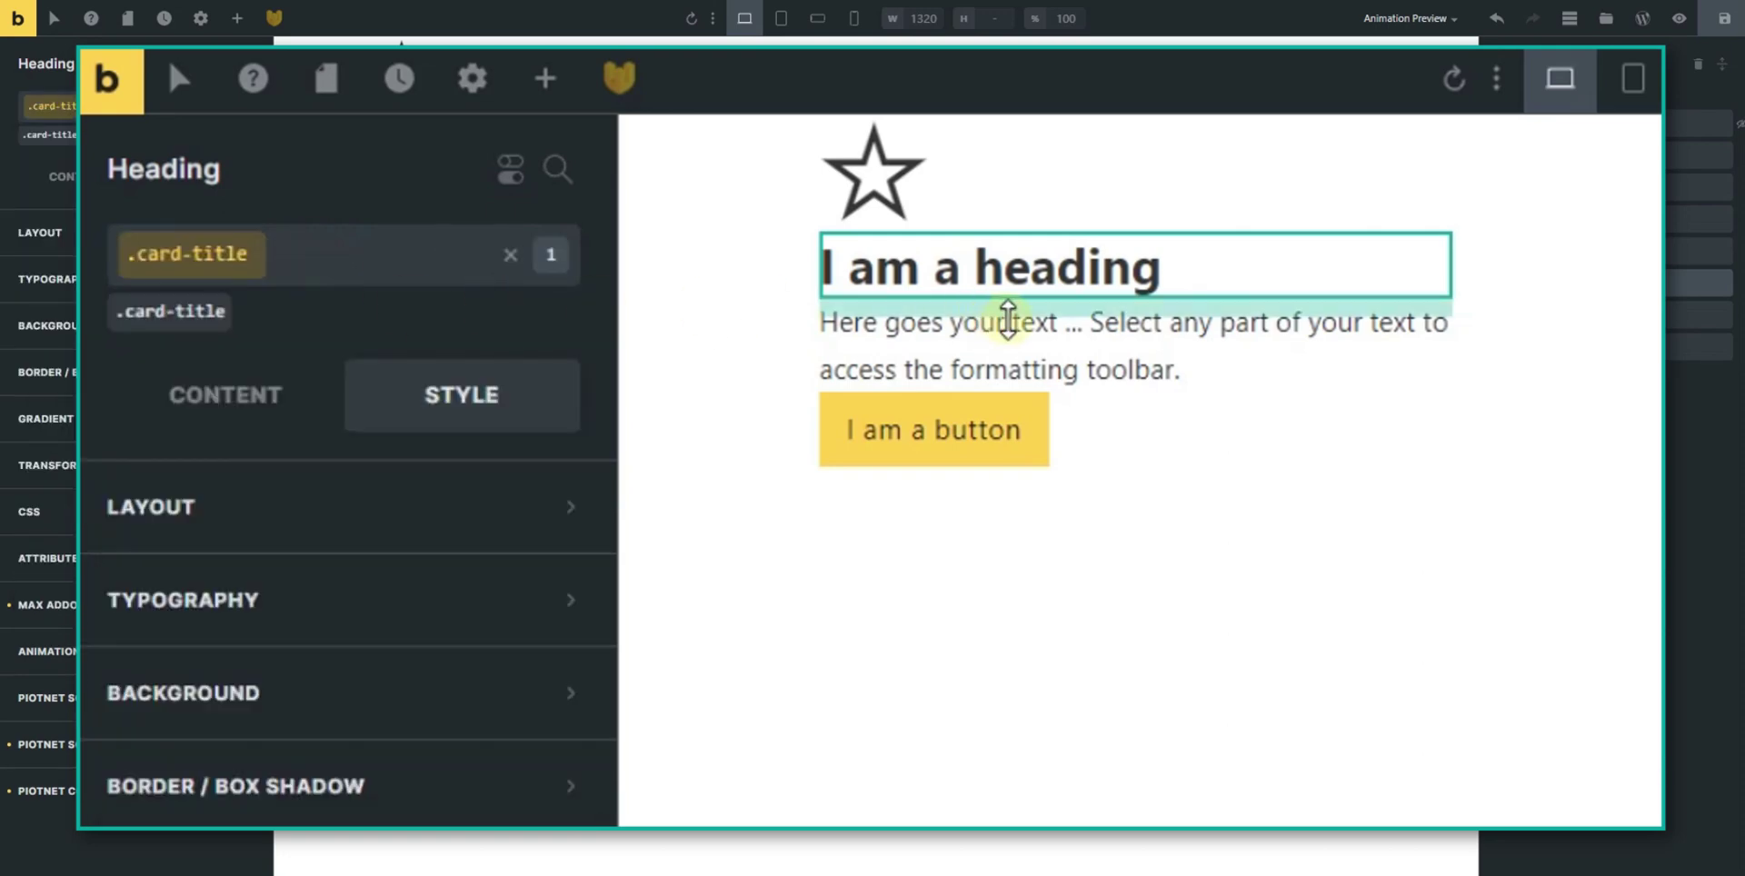
{"action": "left_click", "coordinate": [1005, 326]}
{"action": "left_click", "coordinate": [1006, 368]}
{"action": "left_click", "coordinate": [118, 265]}
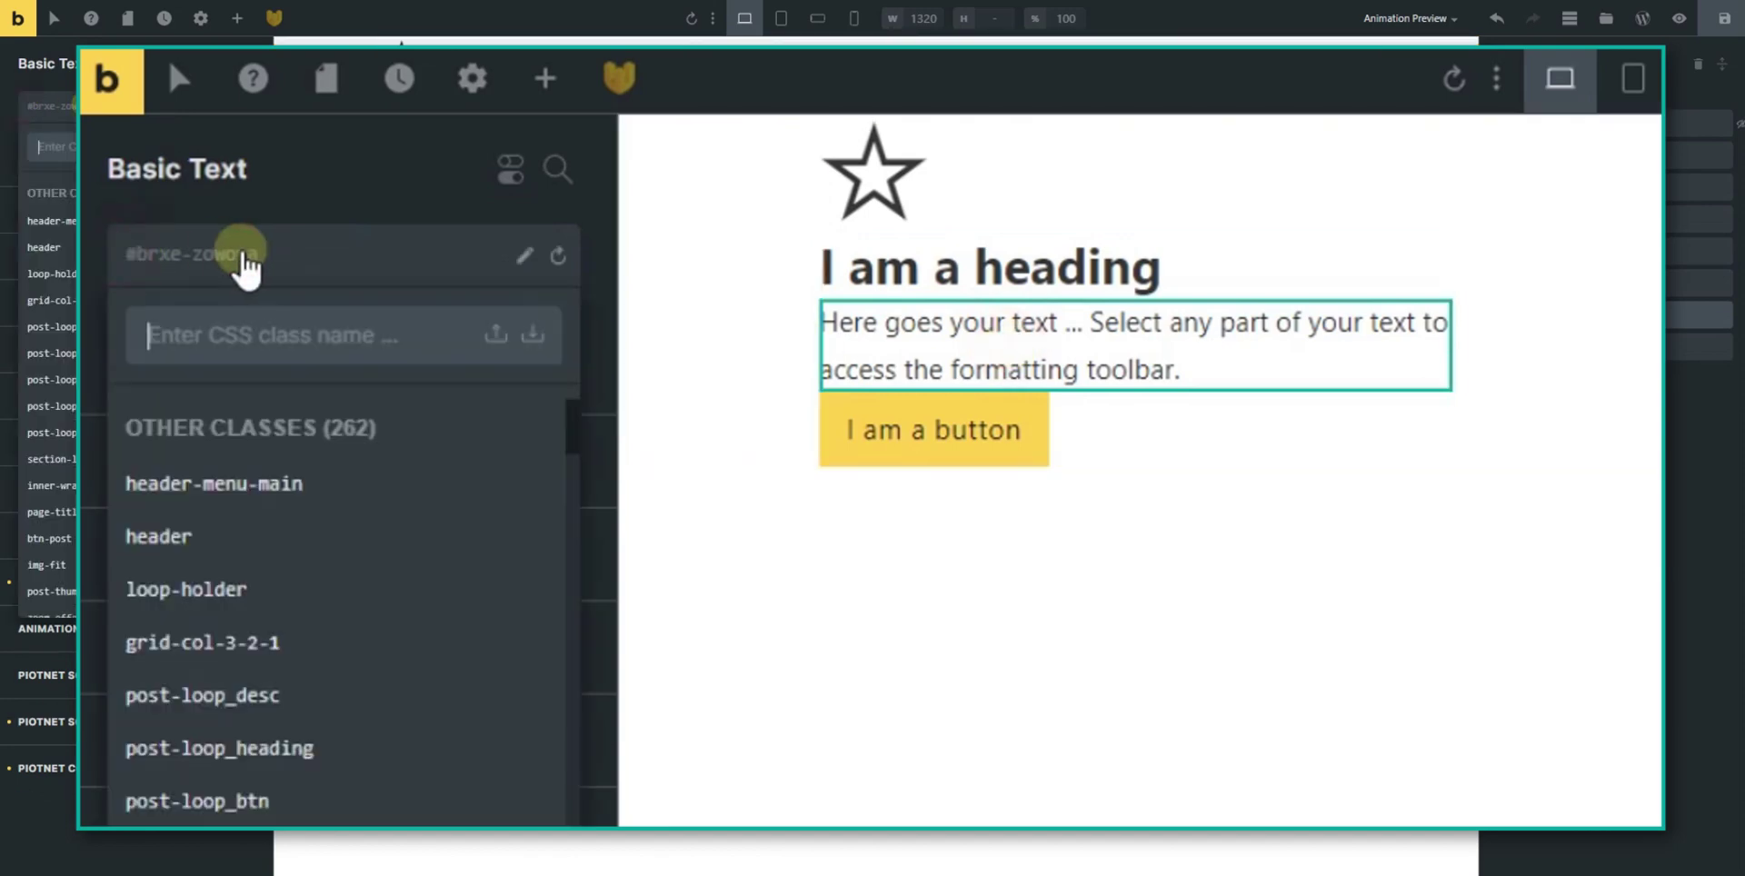
{"action": "type", "text": "card-ex"}
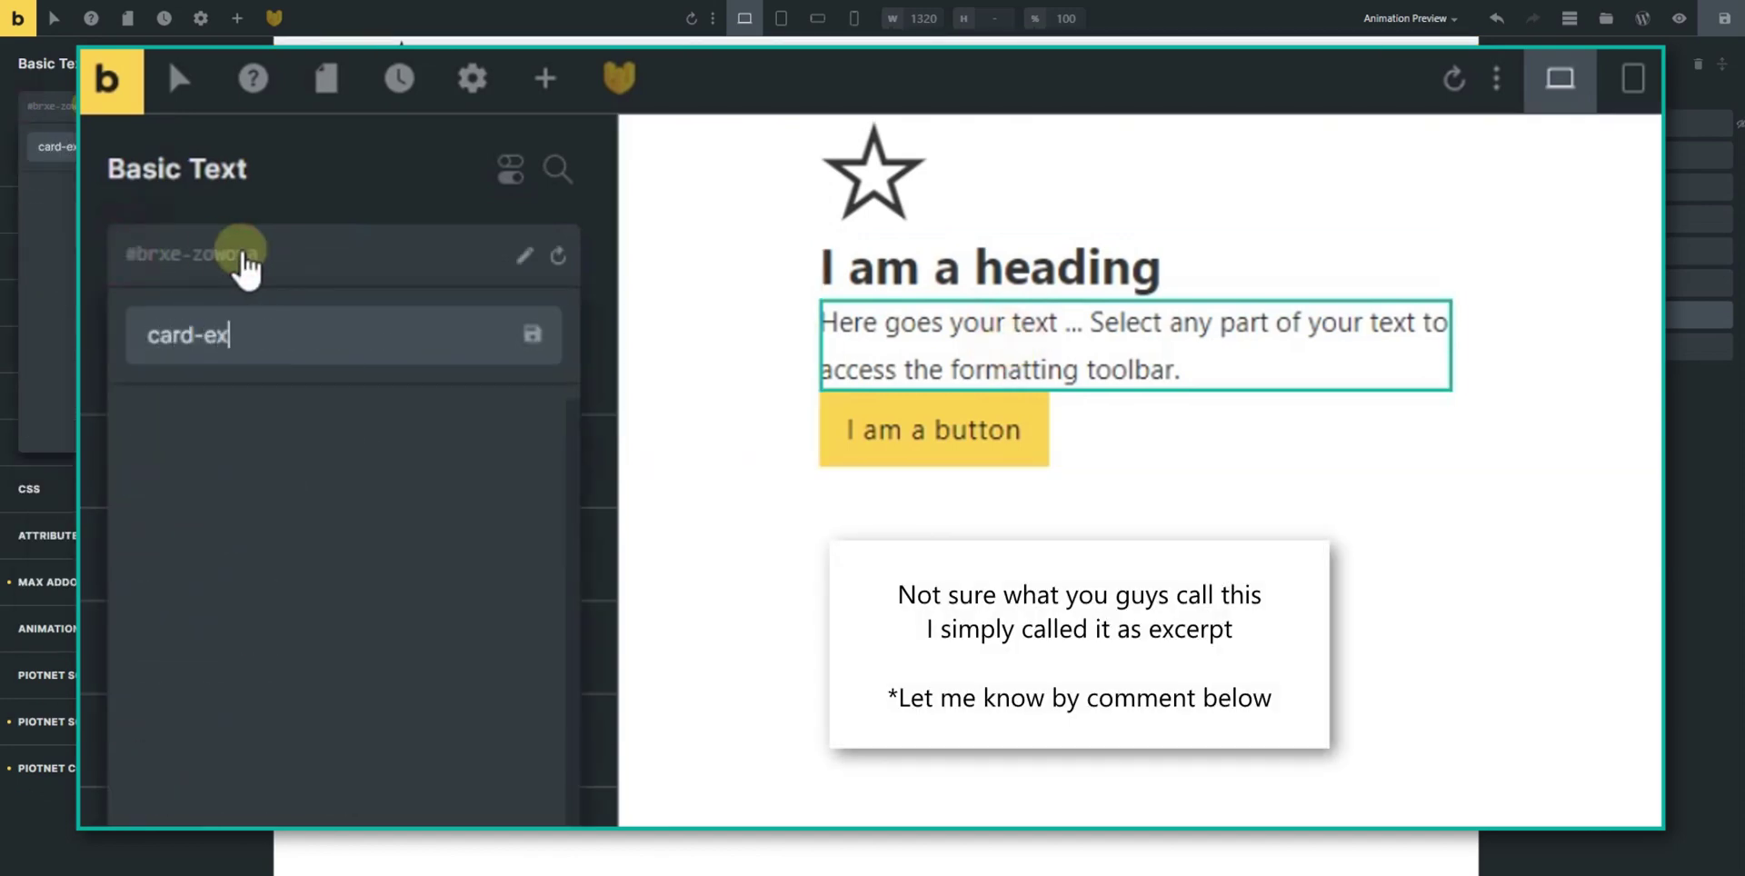
{"action": "type", "text": "cerpt"}
{"action": "key", "text": "Return"}
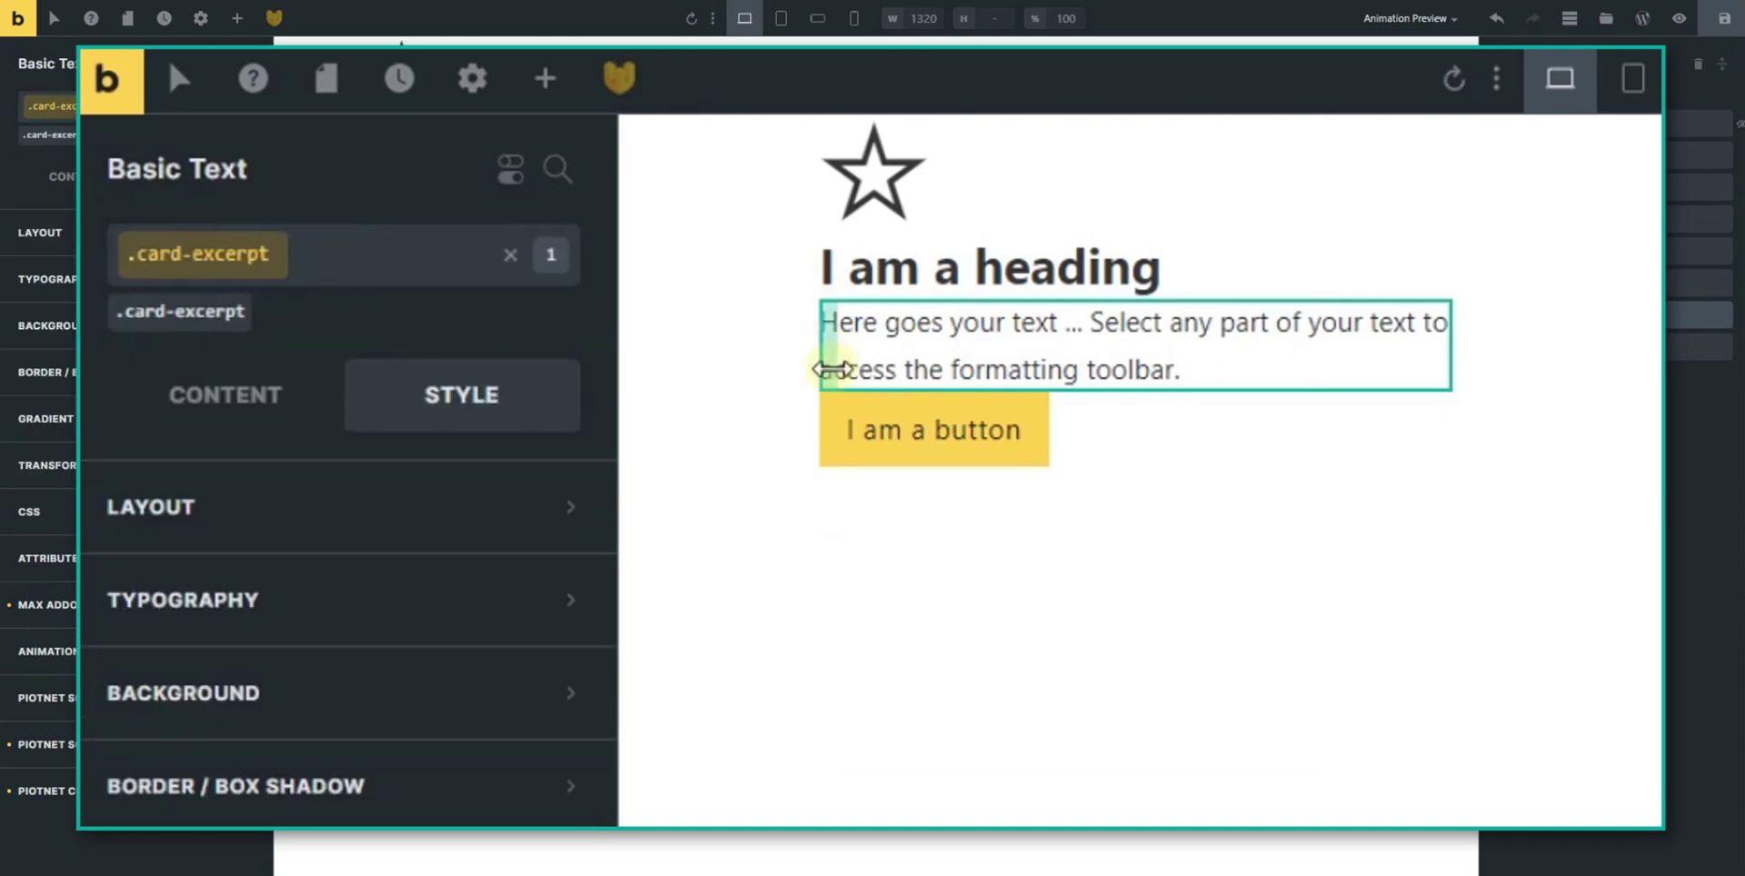
Create the card-button class and apply it to the 'I am a button' element
{"action": "left_click", "coordinate": [923, 428]}
{"action": "left_click", "coordinate": [262, 262]}
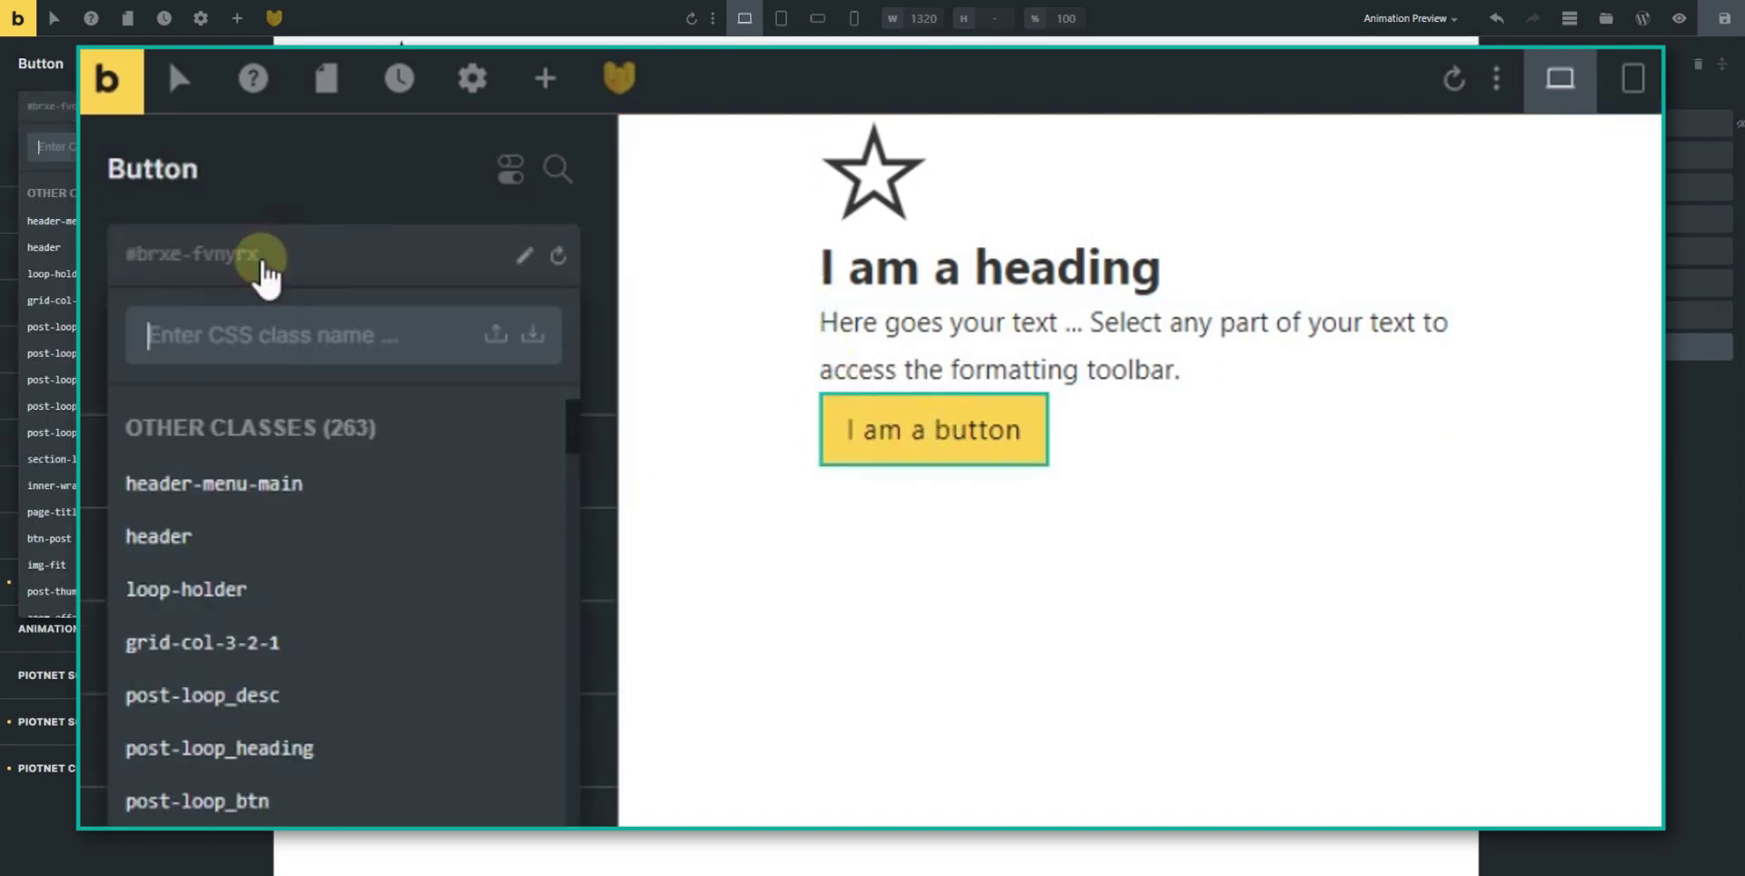
{"action": "type", "text": "card"}
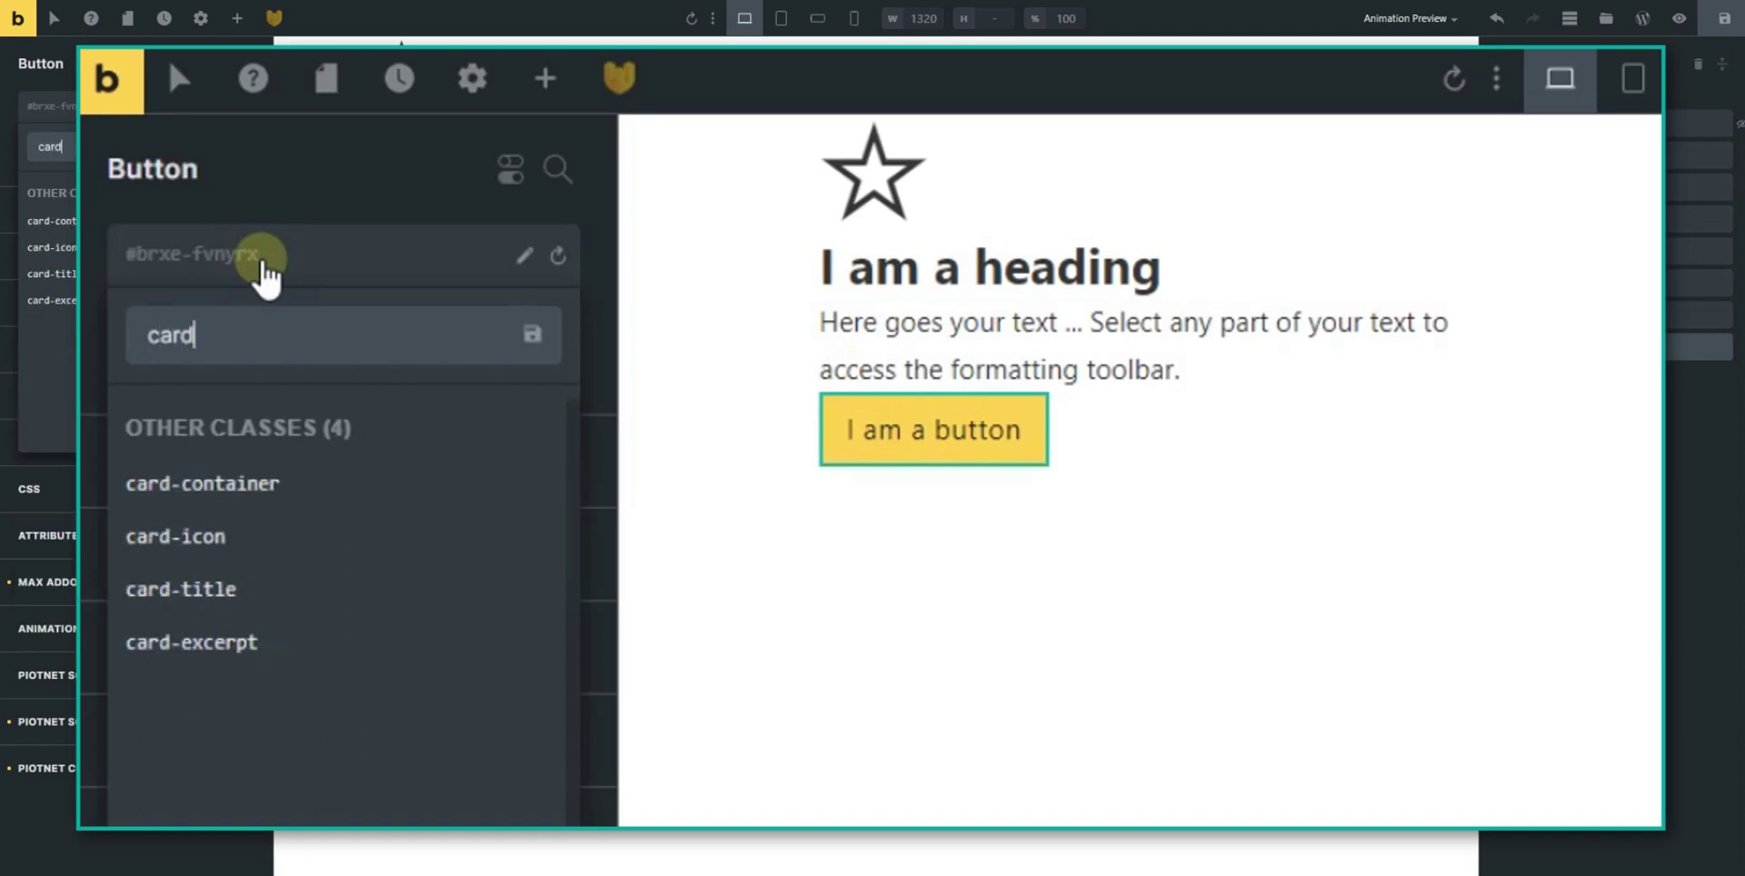
{"action": "type", "text": "-button"}
{"action": "key", "text": "Return"}
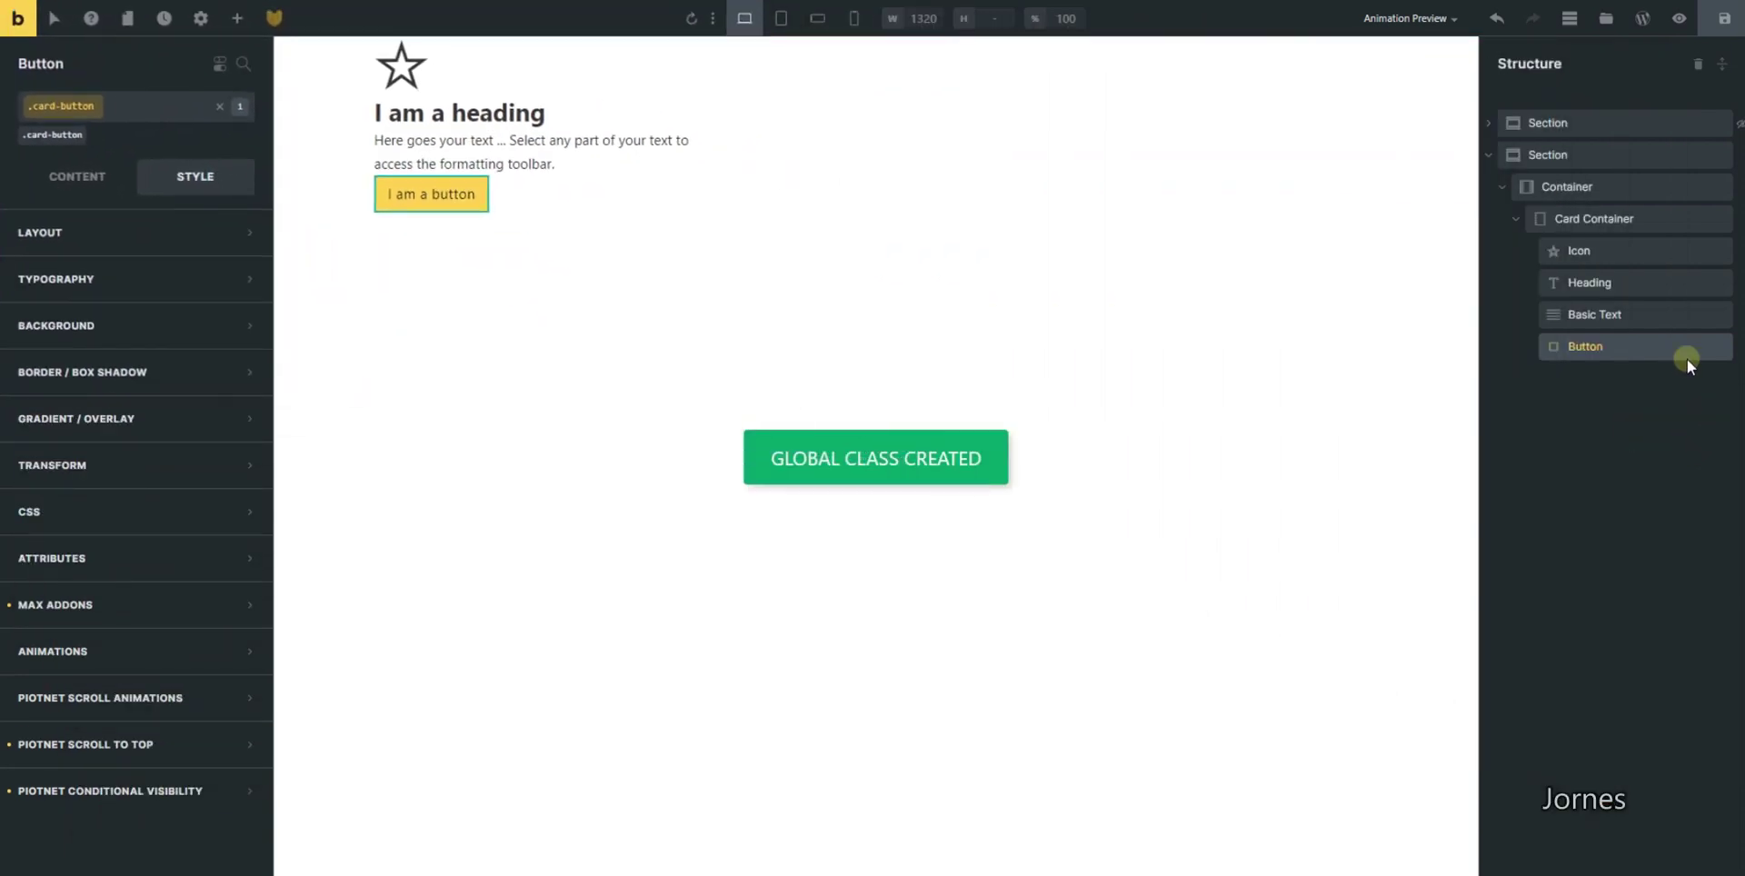
Check the classes on Basic Text, Heading and Icon, then reselect Card Container
{"action": "left_click", "coordinate": [1646, 315]}
{"action": "left_click", "coordinate": [1647, 285]}
{"action": "left_click", "coordinate": [1643, 254]}
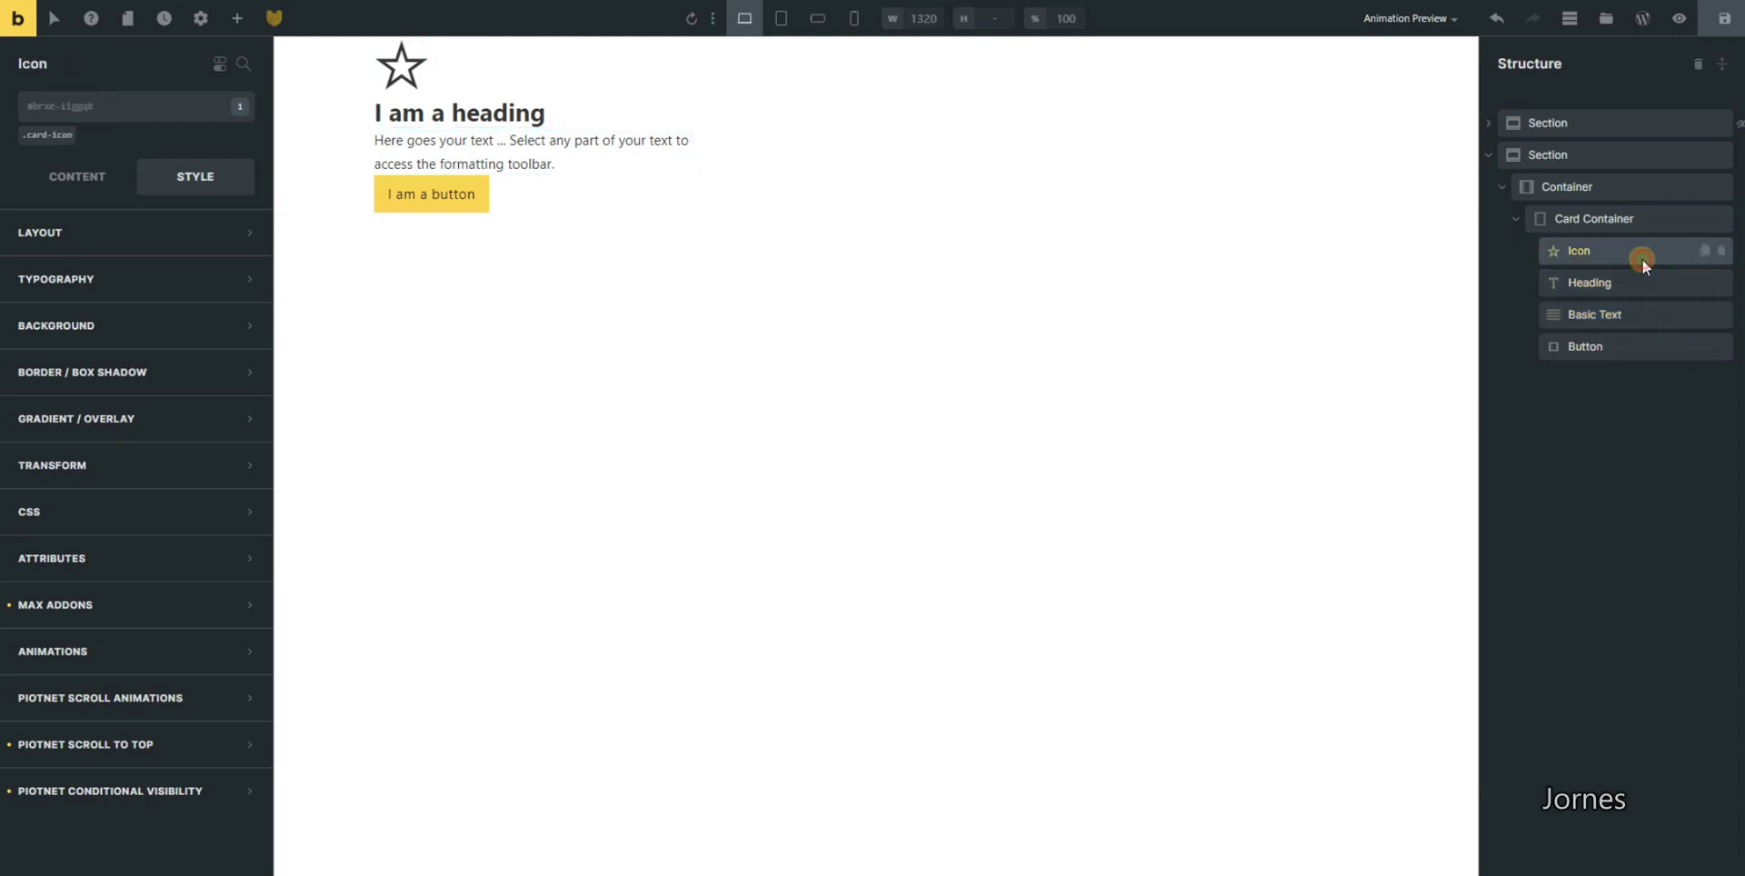
{"action": "left_click", "coordinate": [1636, 220]}
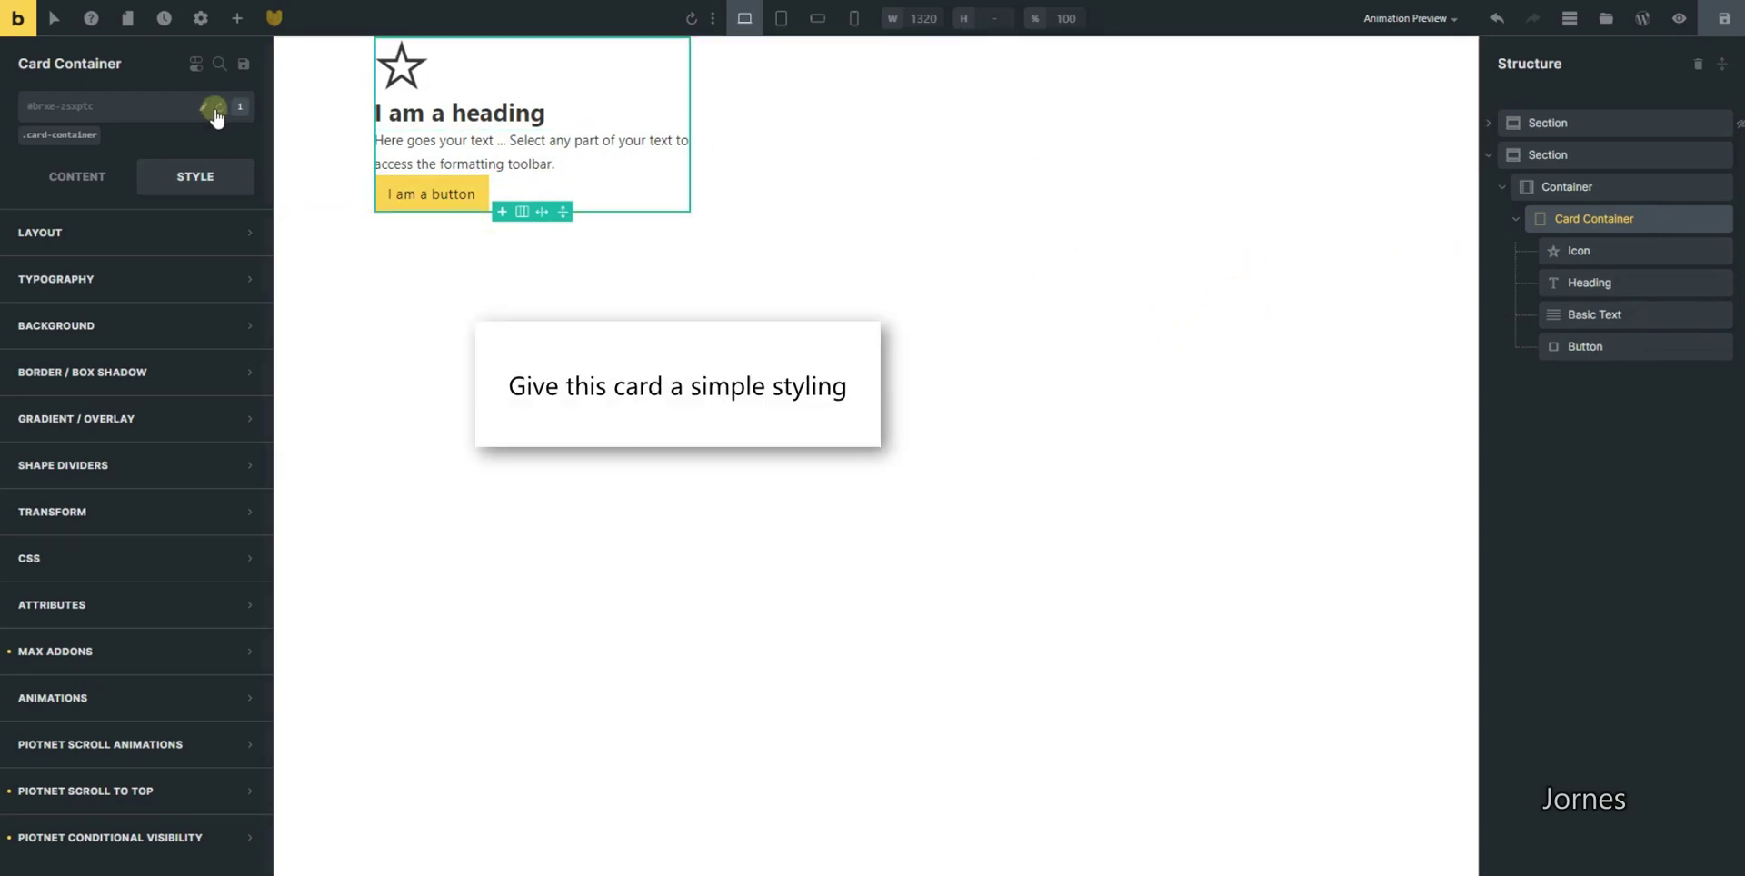
Set 3rem padding, linked on all four sides, on the card-container class
{"action": "left_click", "coordinate": [65, 134]}
{"action": "left_click", "coordinate": [140, 231]}
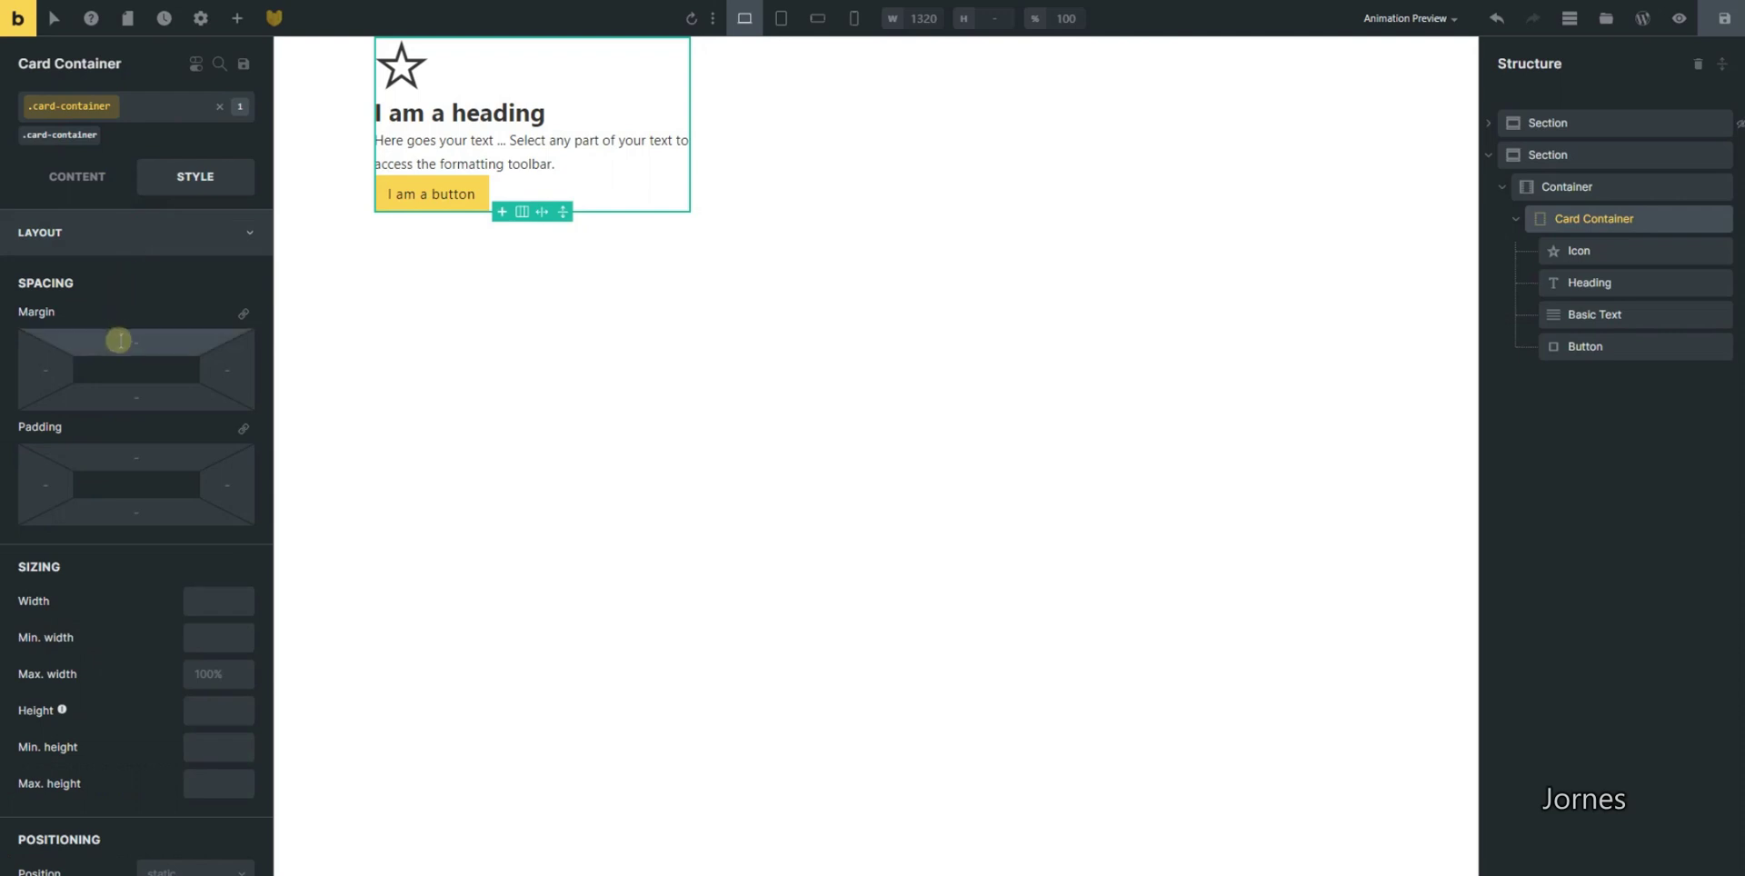
{"action": "left_click", "coordinate": [127, 339]}
{"action": "type", "text": "3rem"}
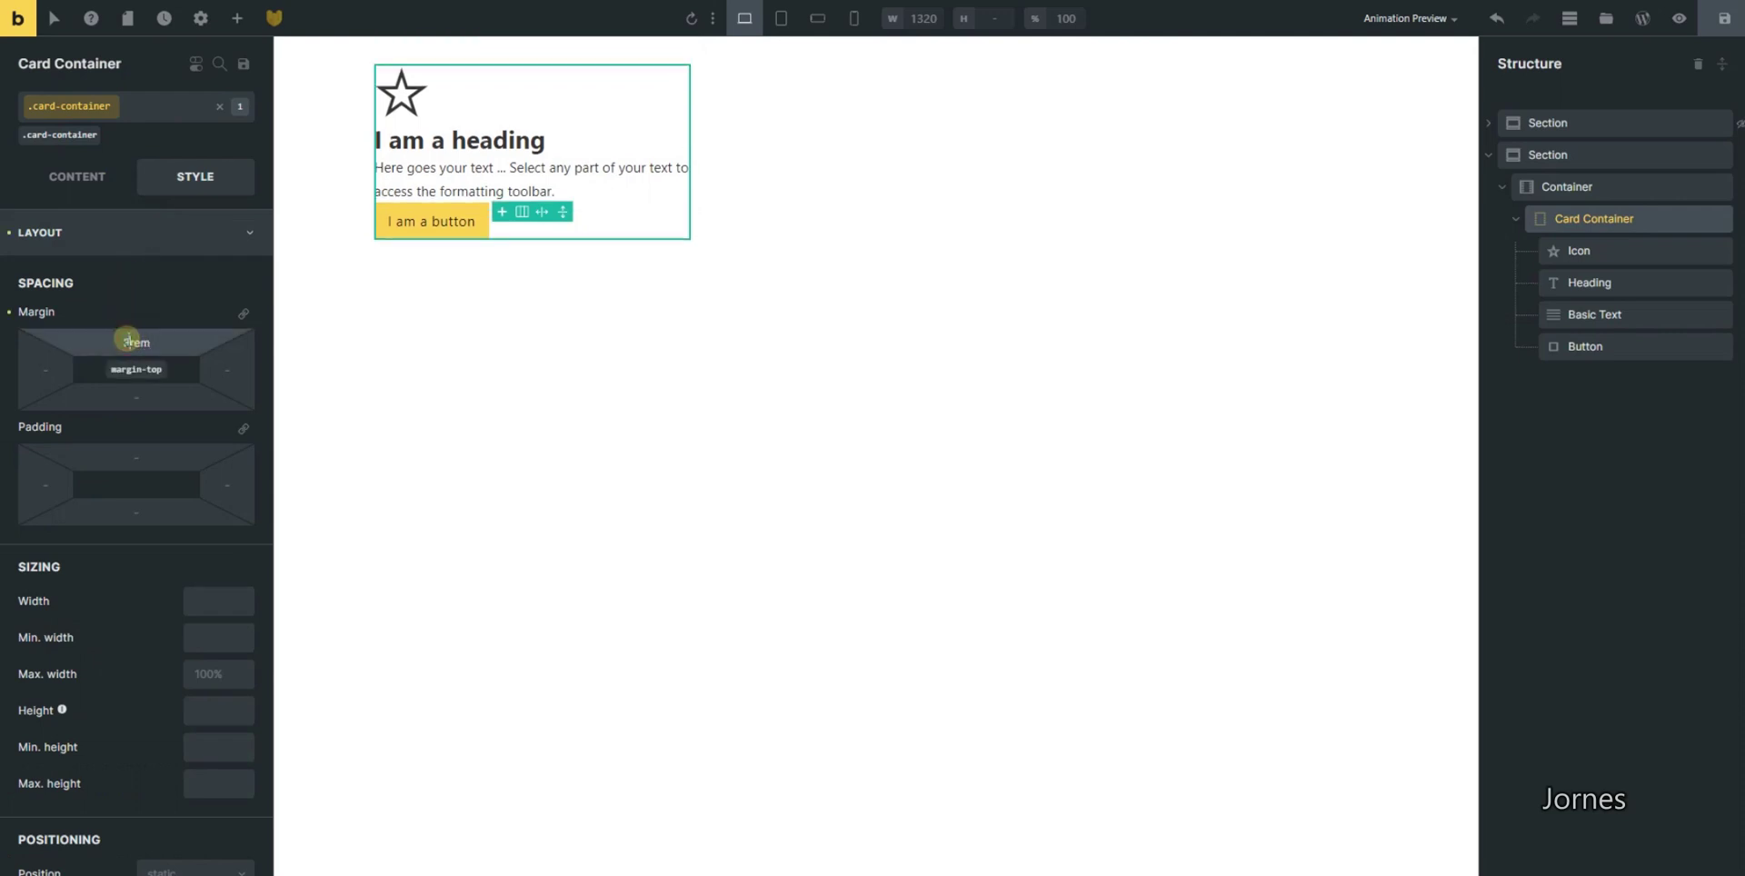
{"action": "type", "text": "0"}
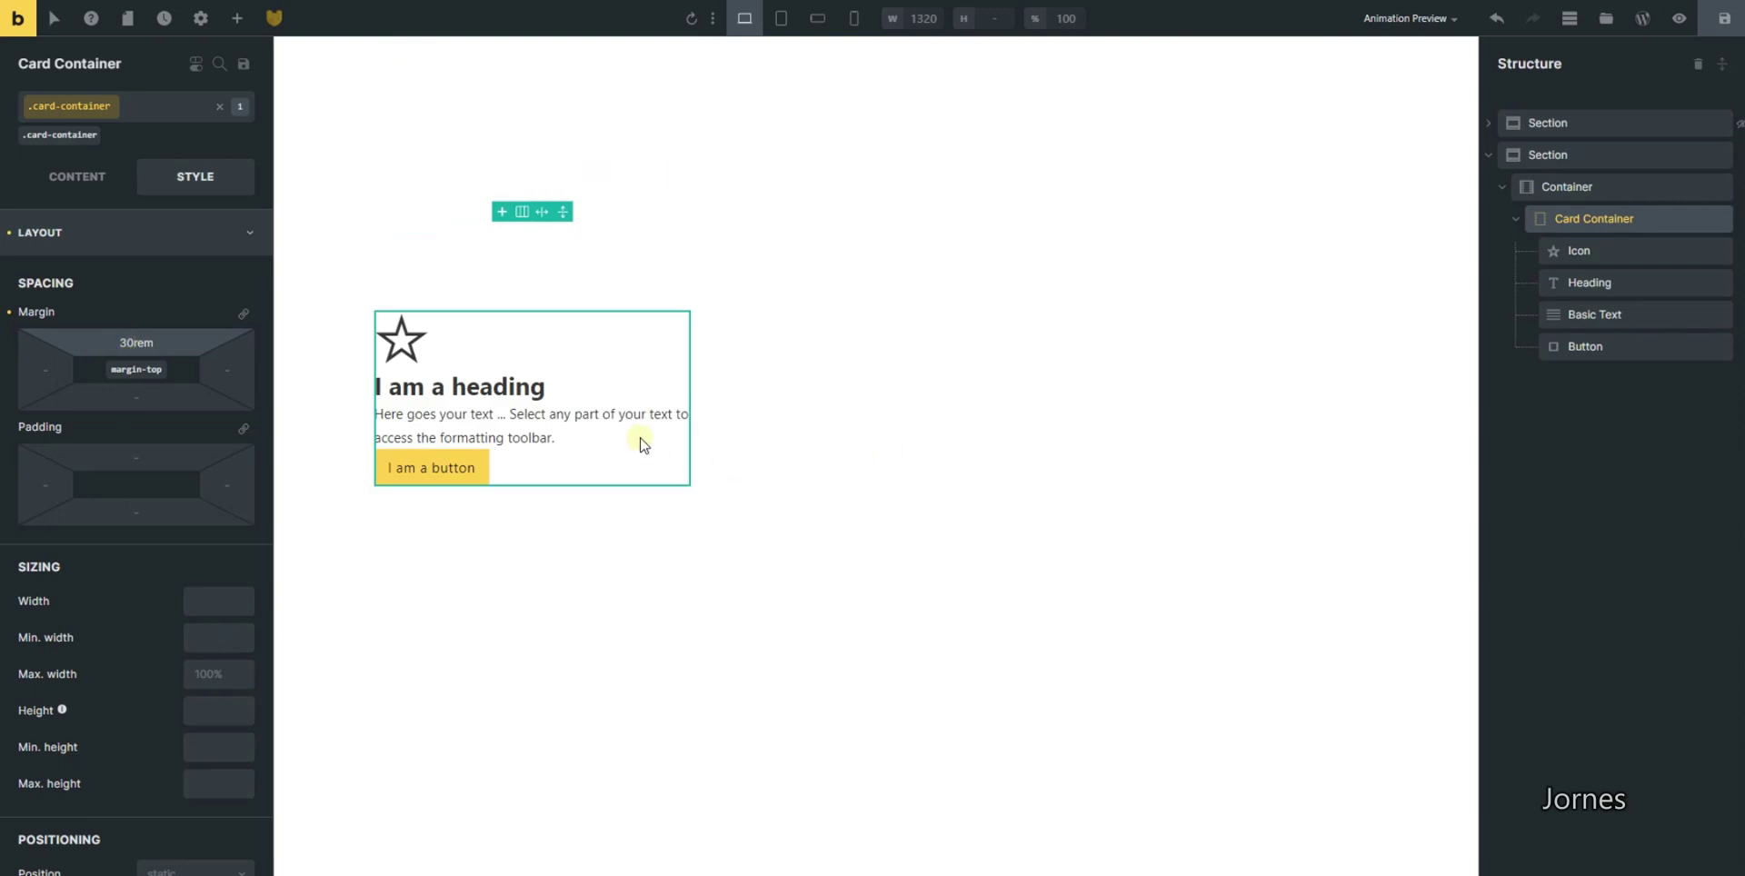
{"action": "left_click", "coordinate": [132, 233]}
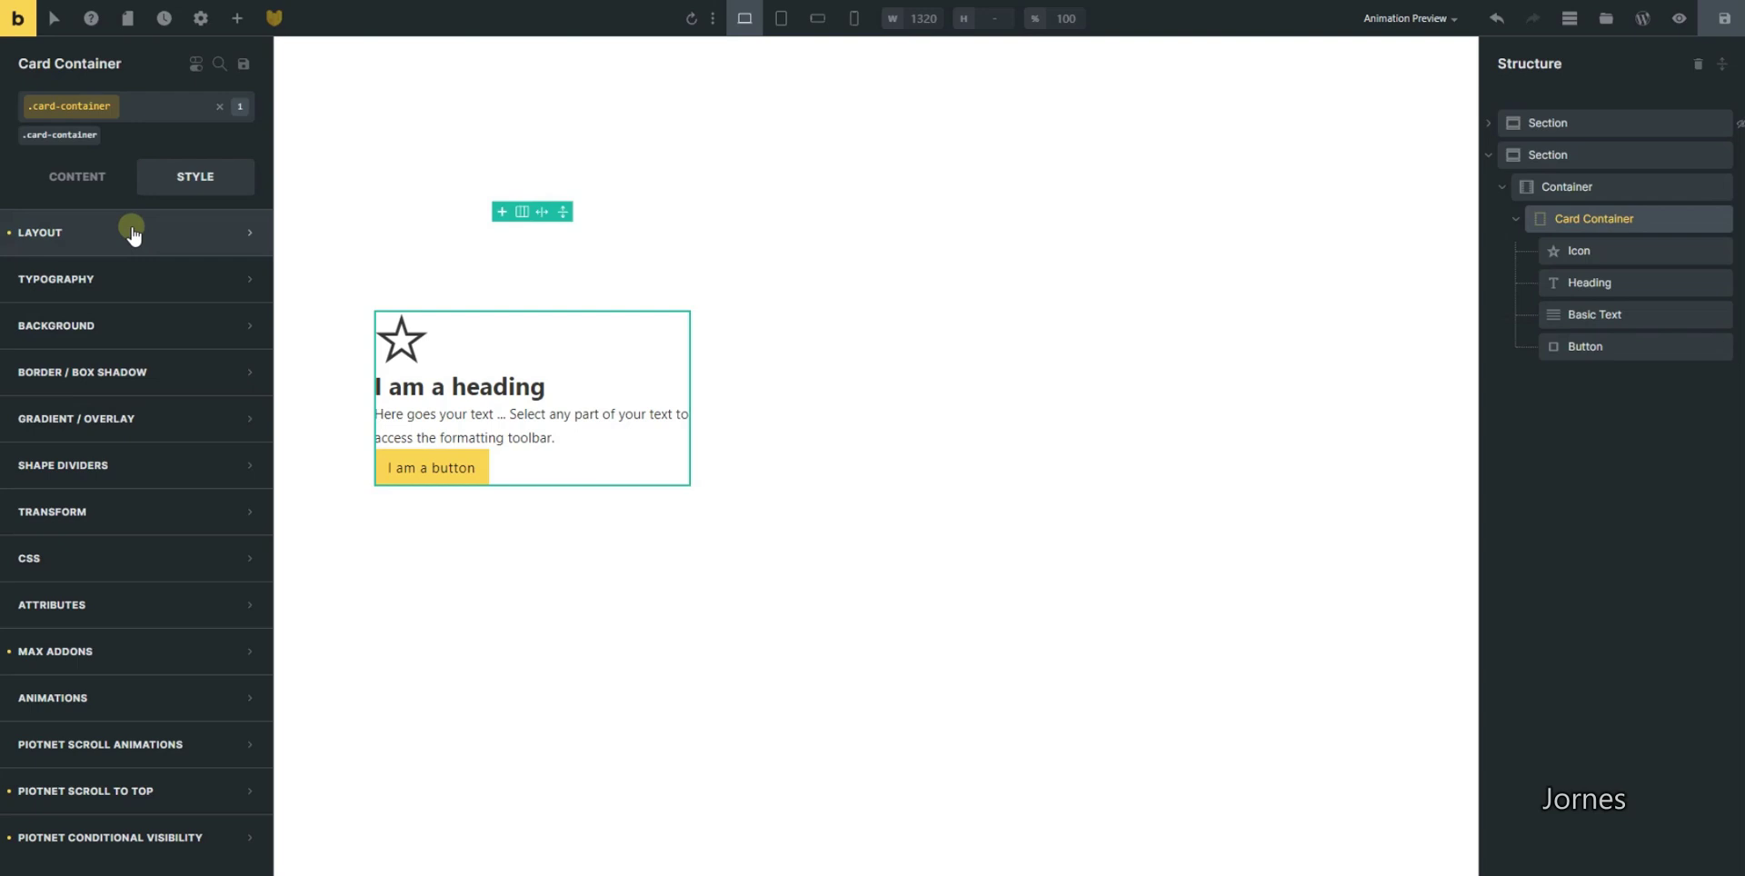
{"action": "left_click", "coordinate": [132, 233]}
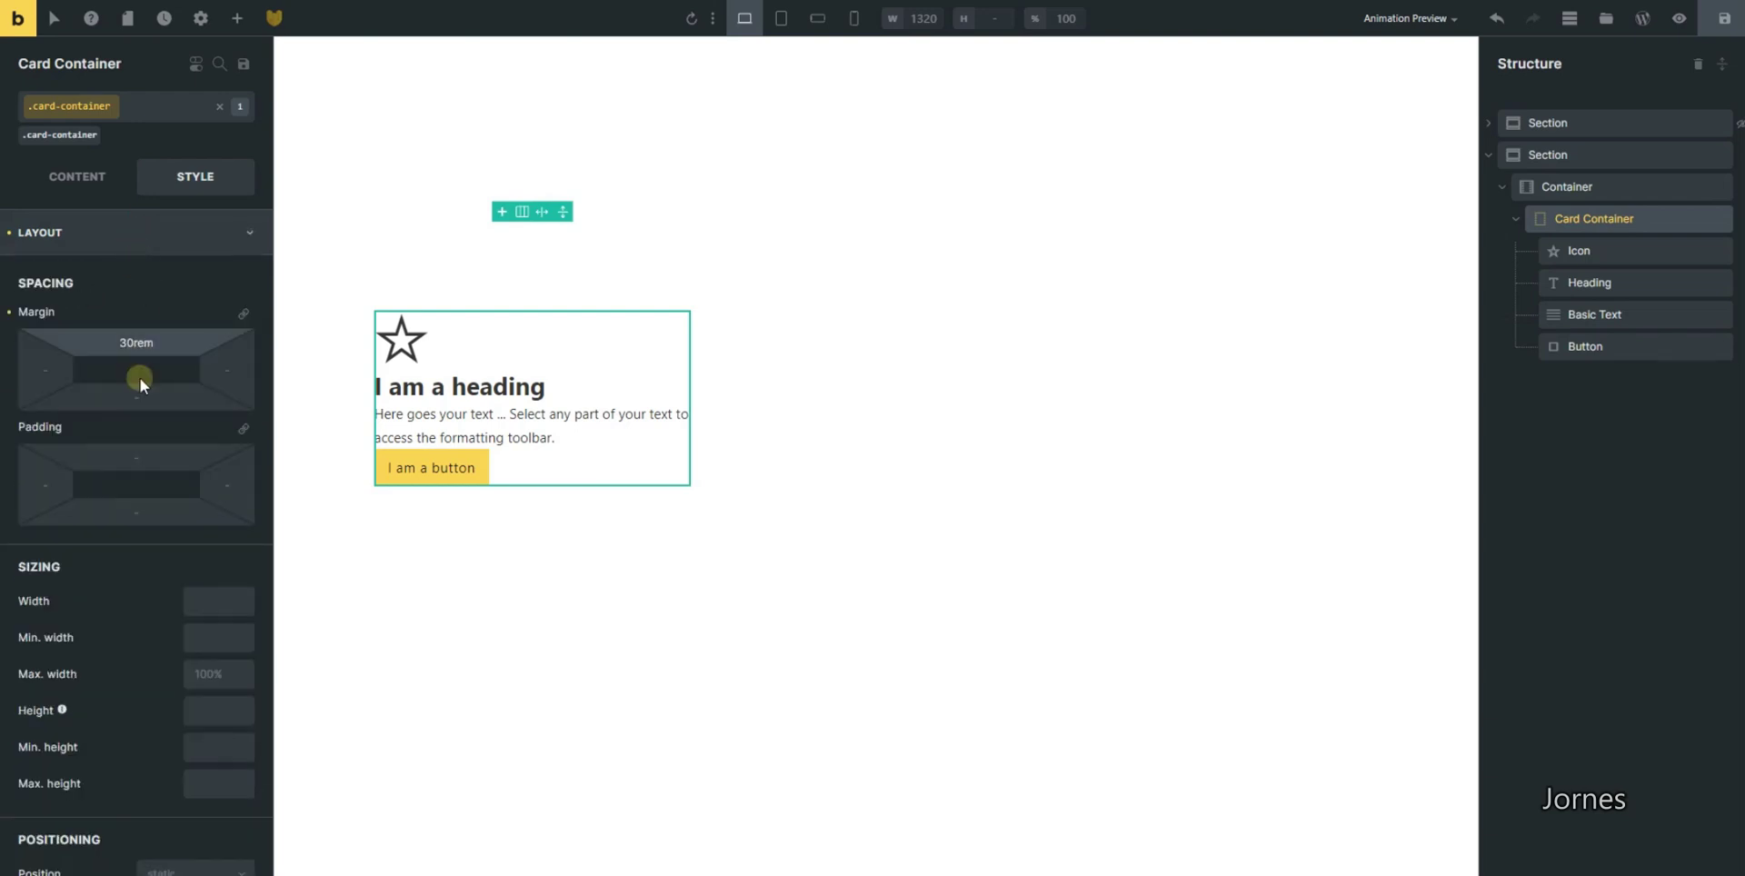
{"action": "left_click", "coordinate": [139, 455]}
{"action": "type", "text": "3rem"}
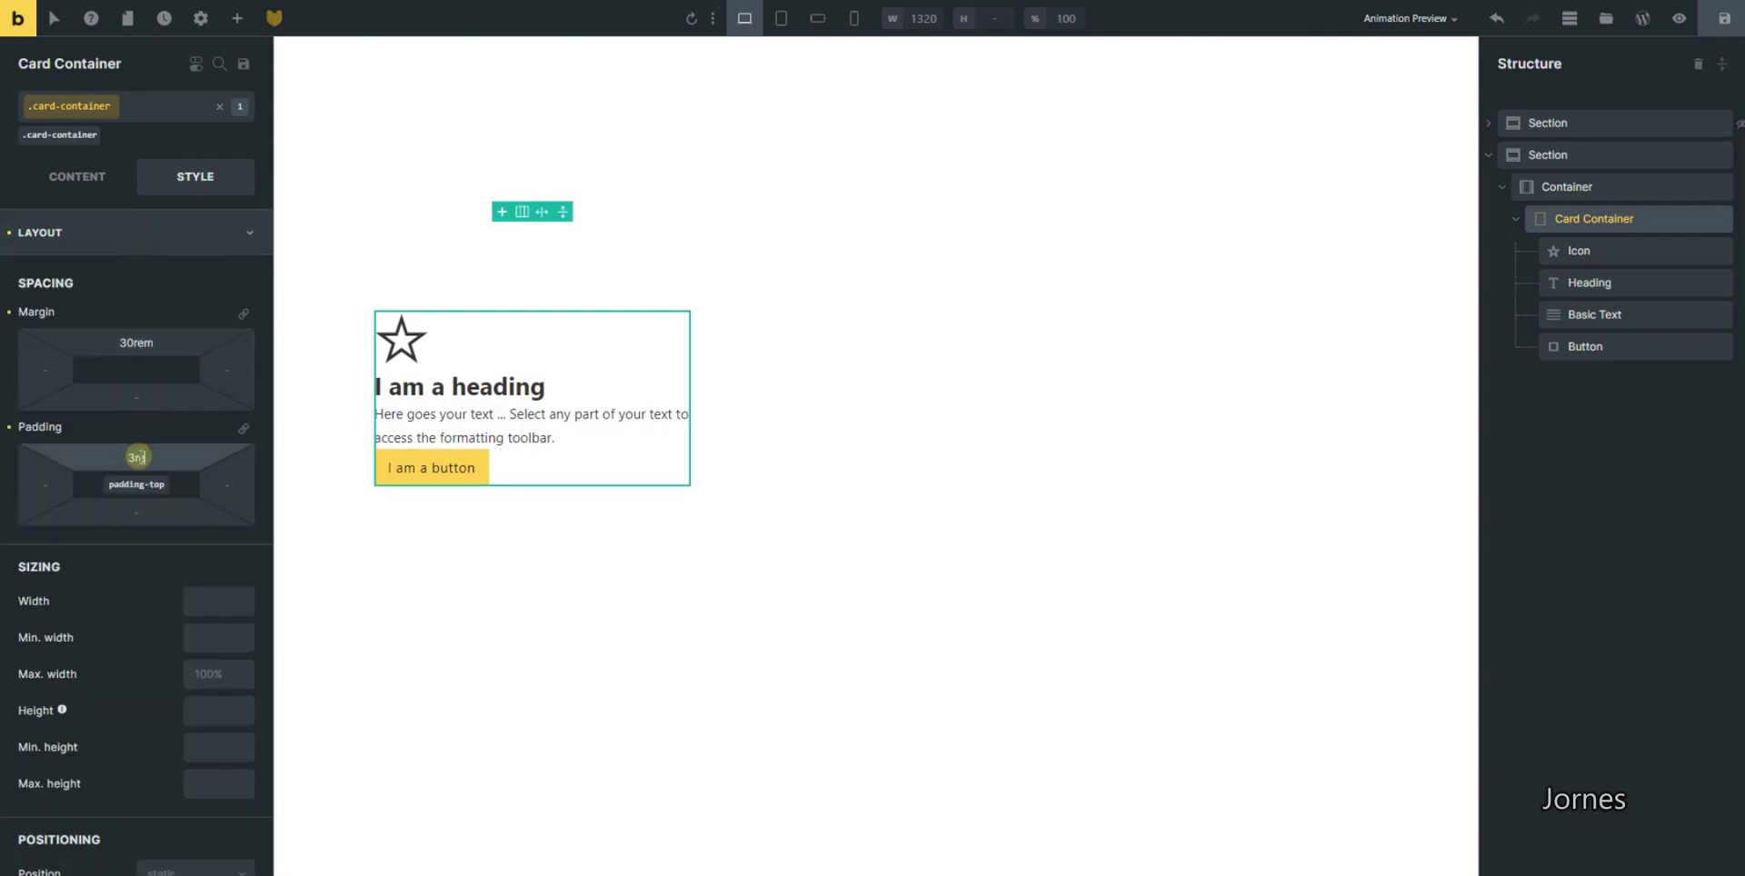
{"action": "left_click", "coordinate": [246, 440]}
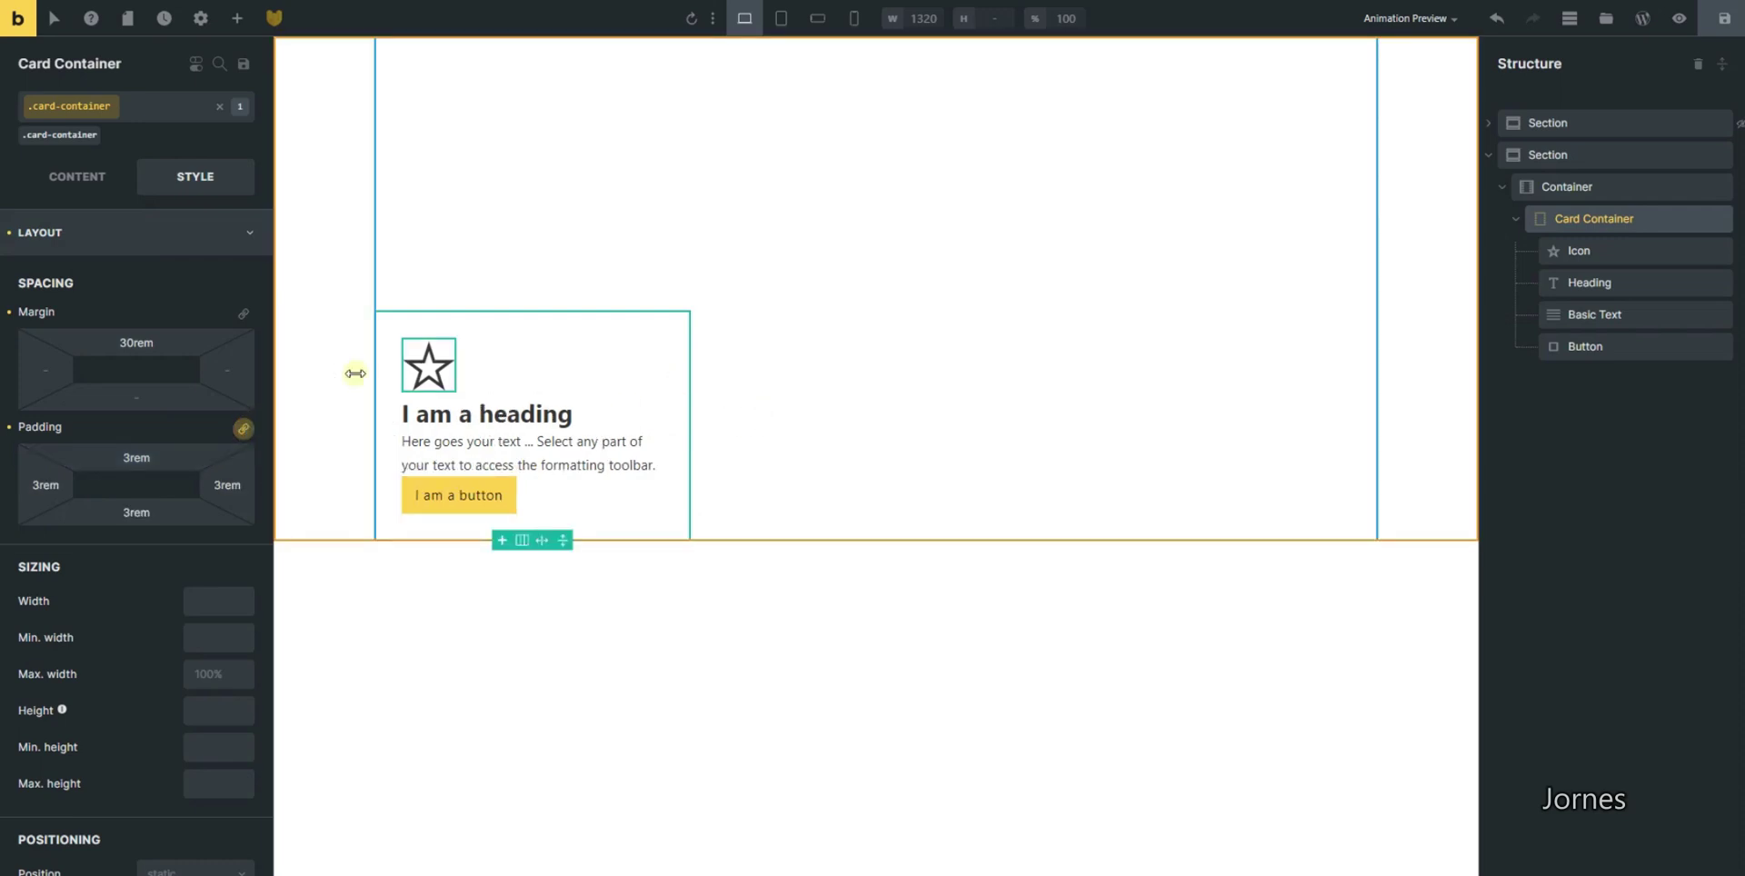
{"action": "left_click", "coordinate": [78, 233]}
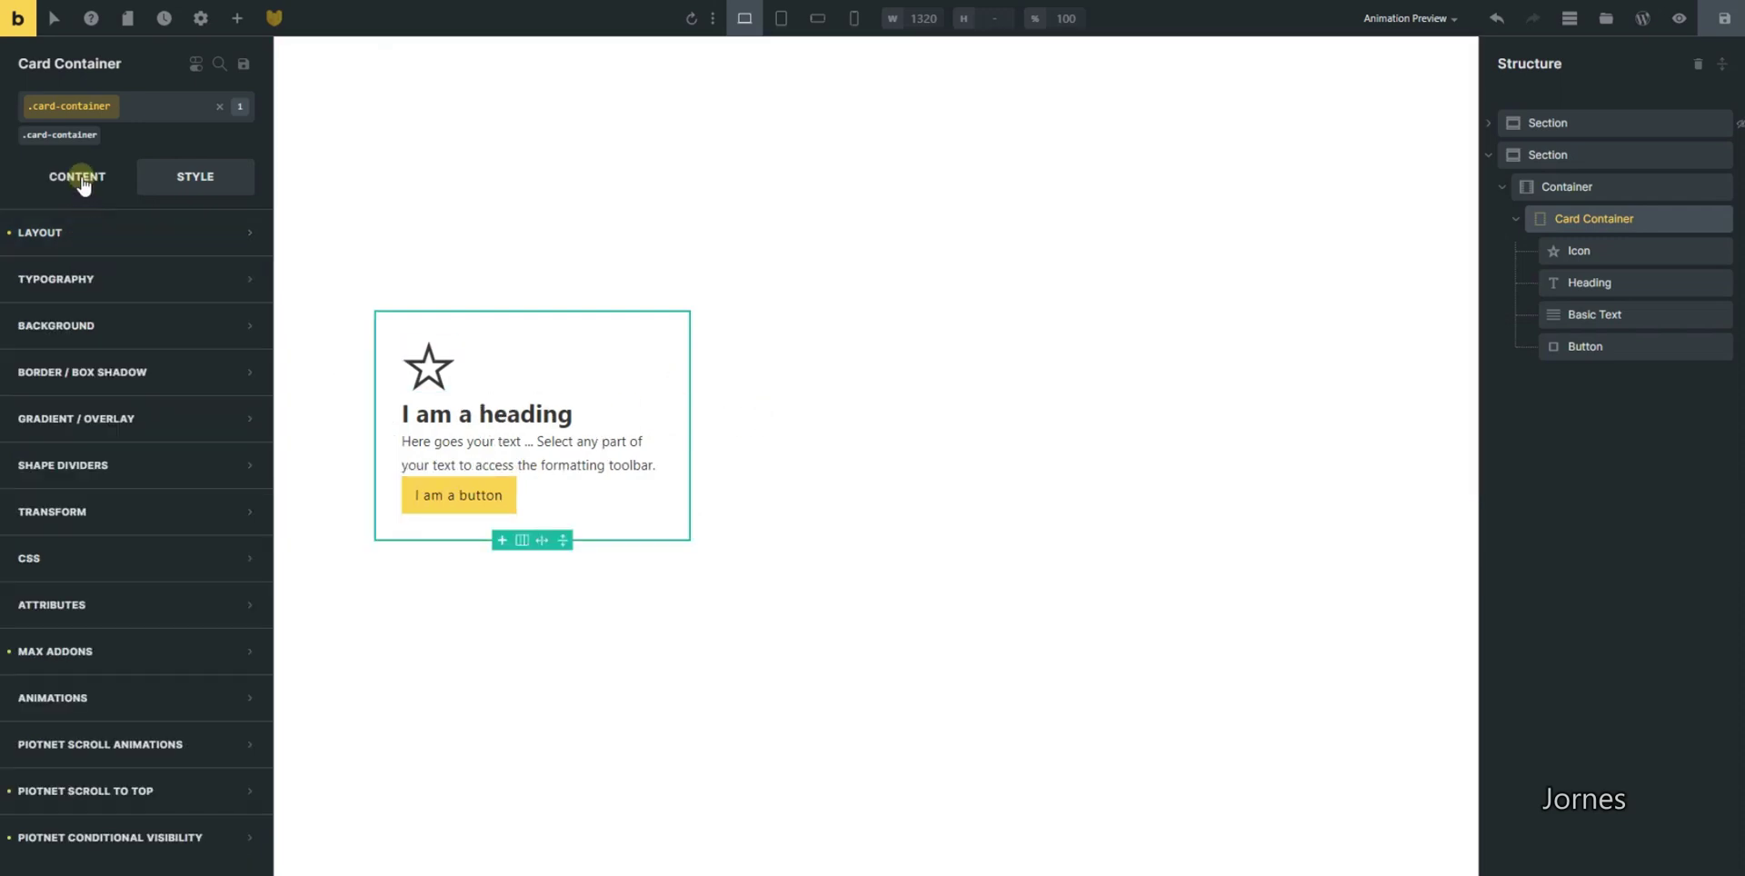
Set card-container to flex display, vertical column direction, with cross-axis alignment centered
{"action": "left_click", "coordinate": [80, 178]}
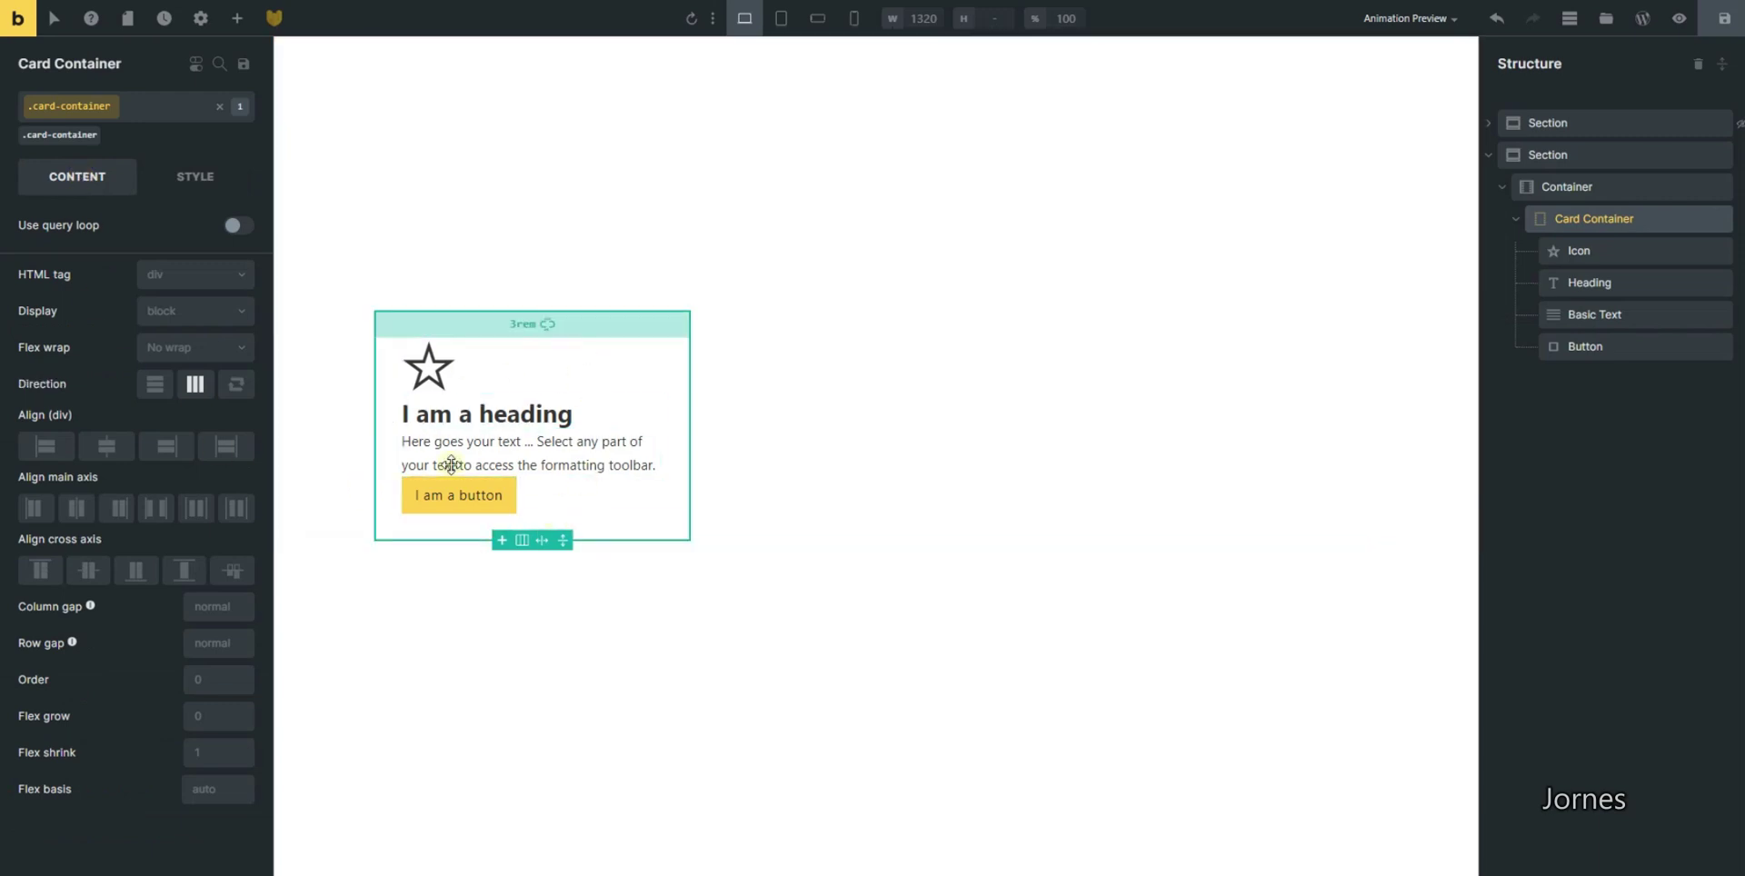
{"action": "left_click", "coordinate": [194, 311]}
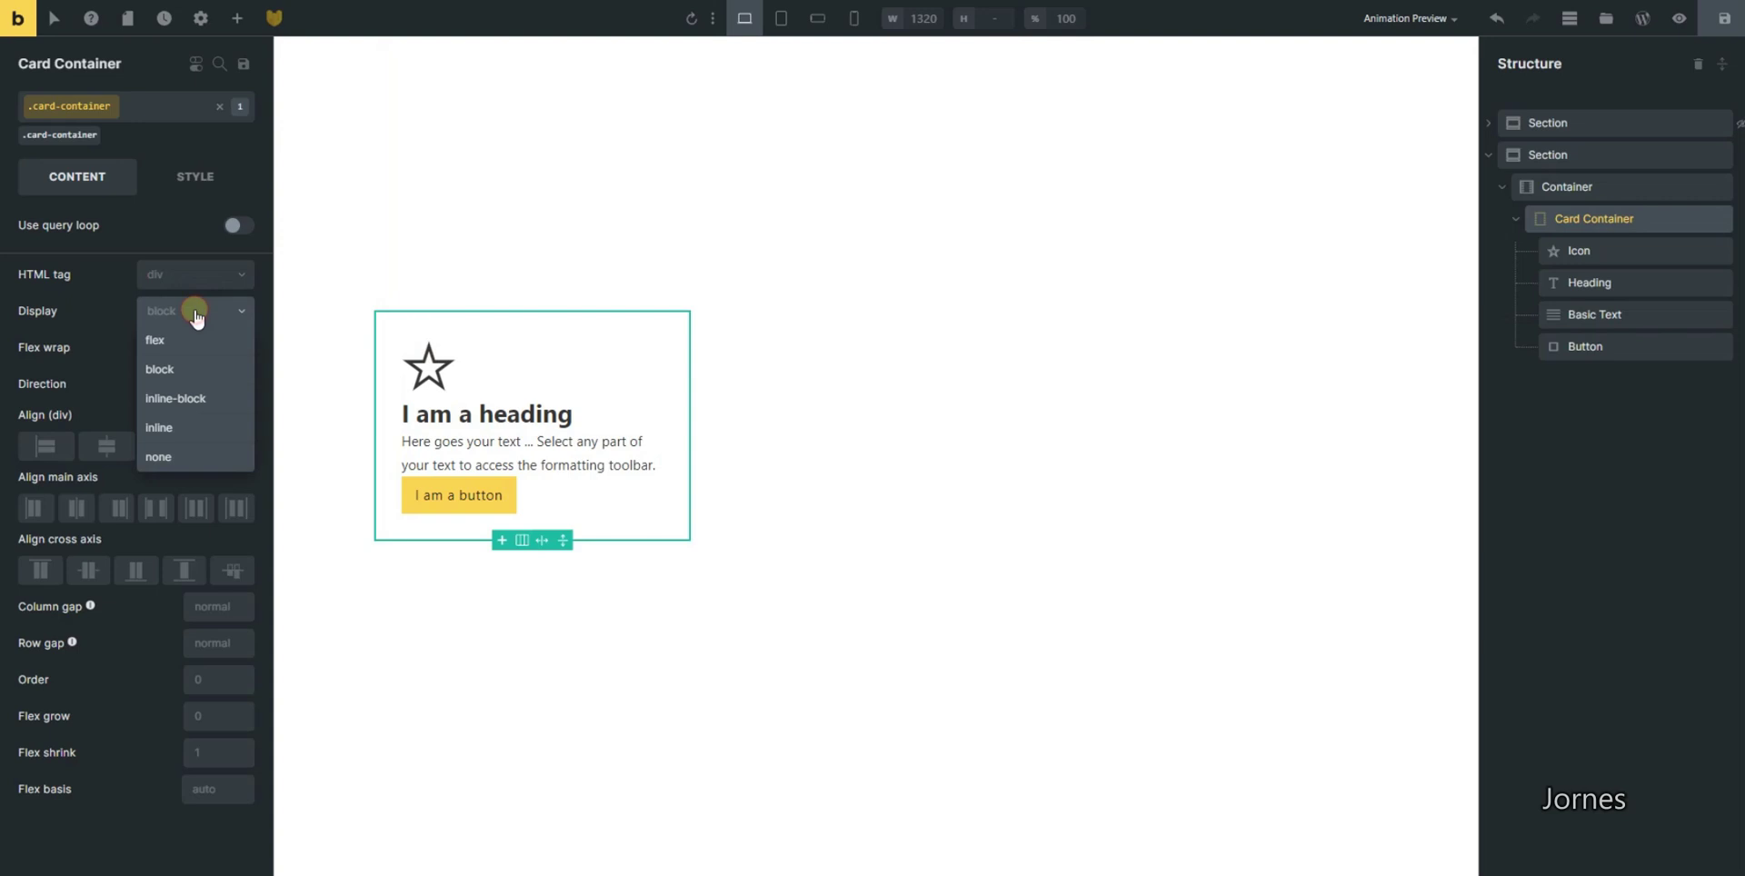
{"action": "left_click", "coordinate": [170, 341]}
{"action": "left_click", "coordinate": [169, 374]}
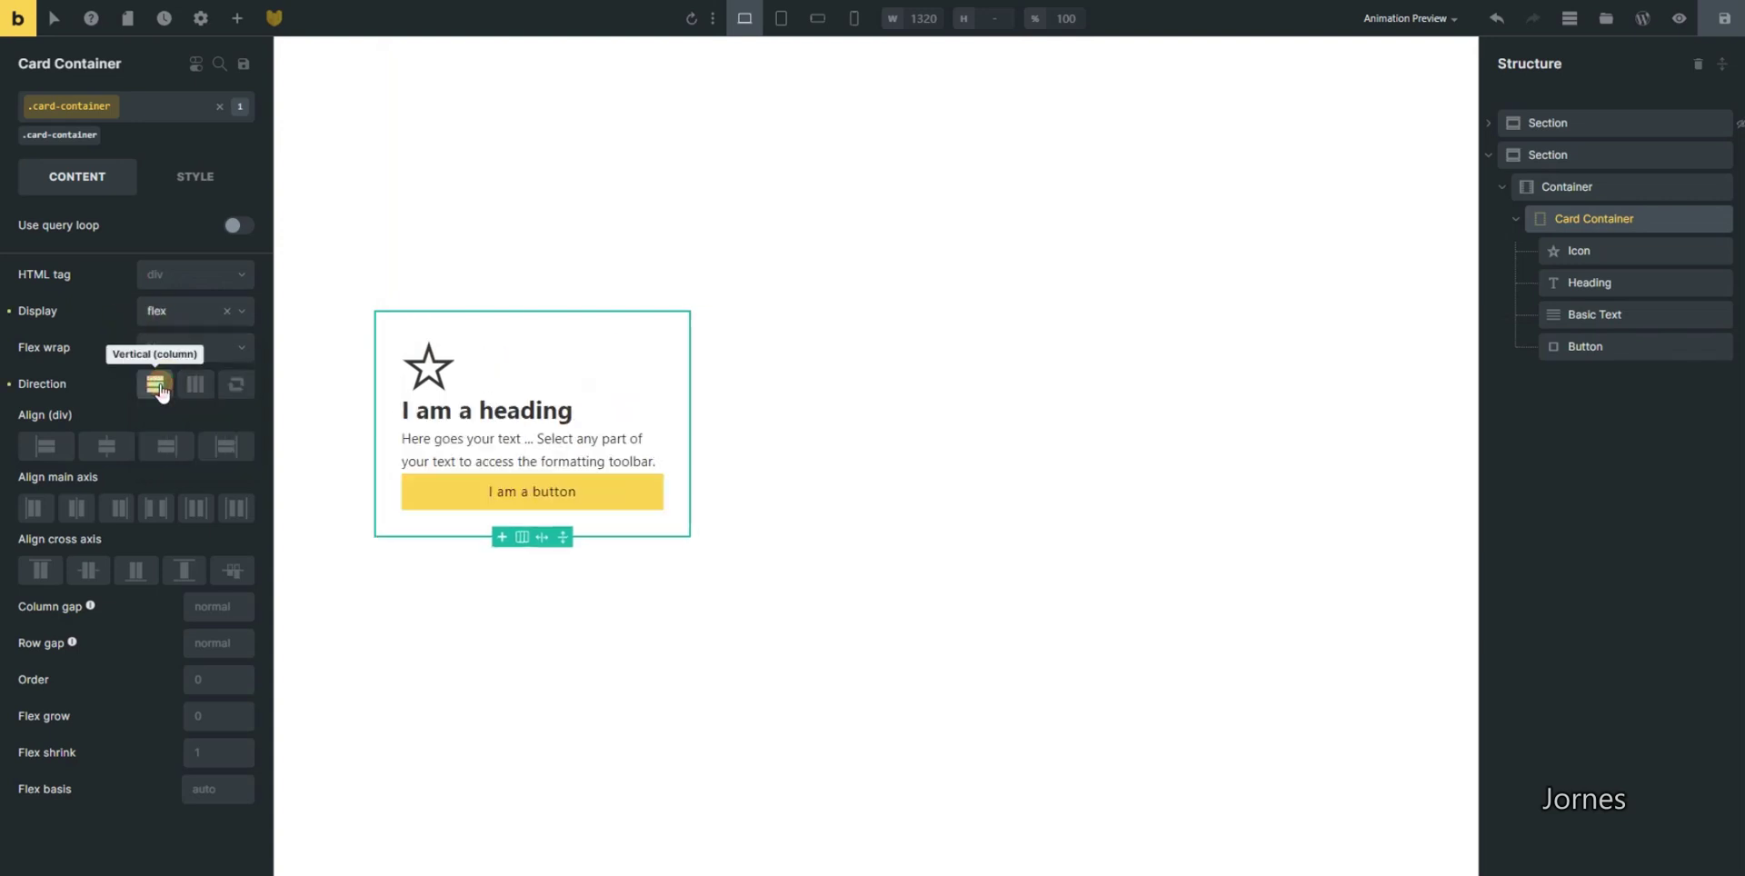
{"action": "left_click", "coordinate": [87, 574]}
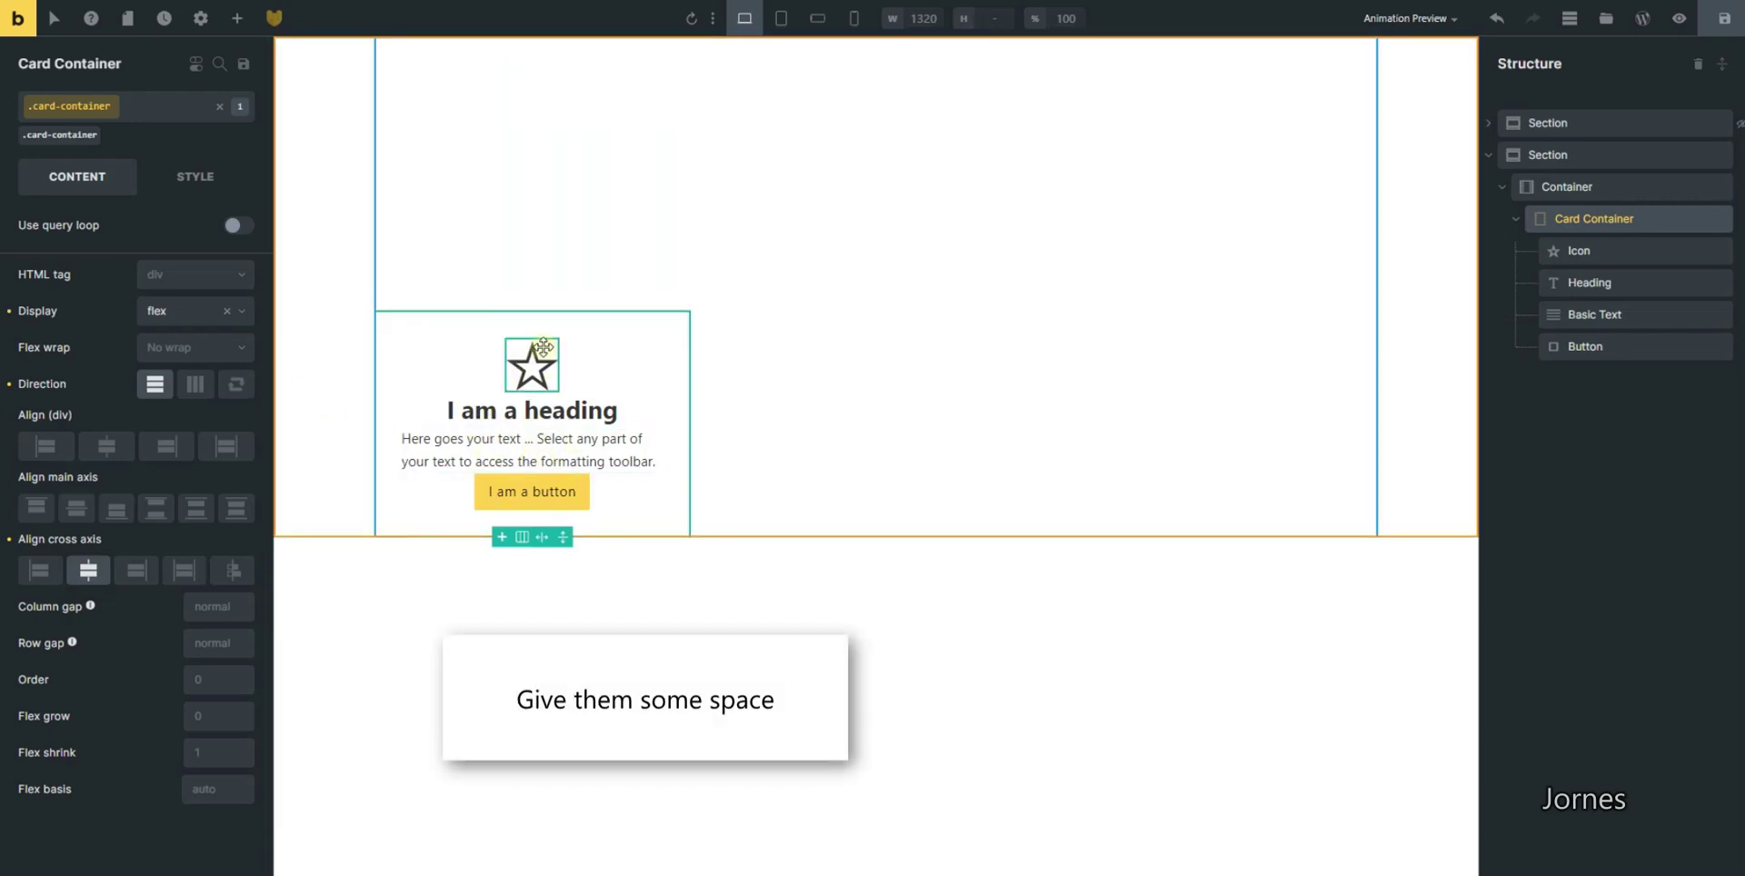
Give the heading's card-title class a 1rem top margin
{"action": "left_click", "coordinate": [1606, 253]}
{"action": "left_click", "coordinate": [1605, 283]}
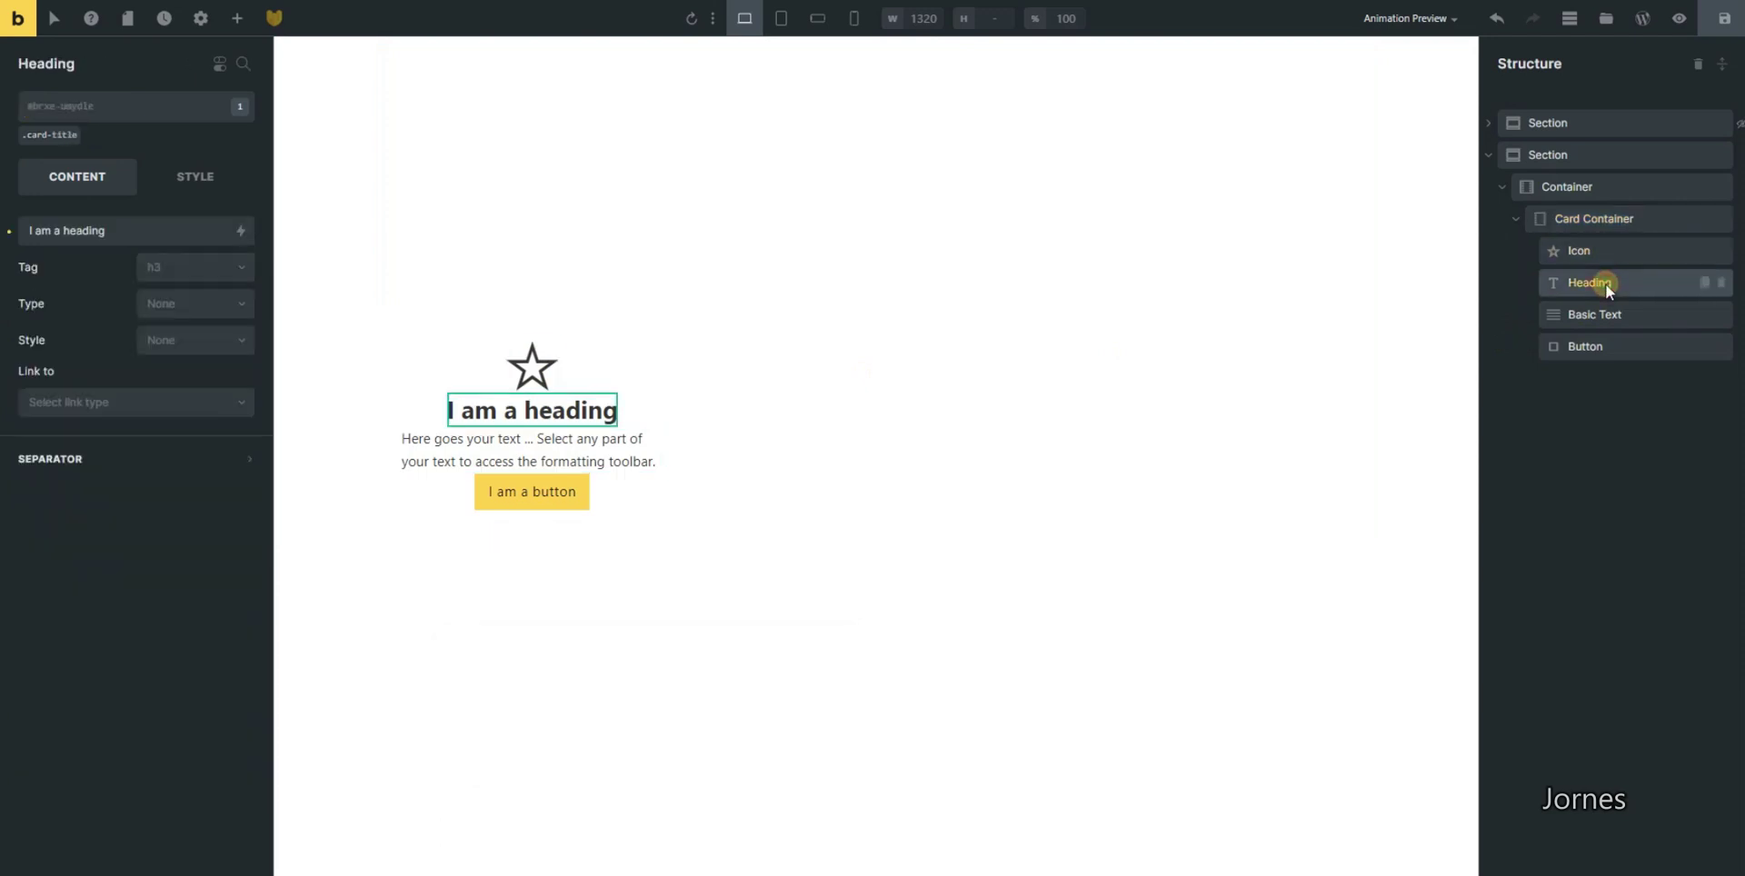
{"action": "left_click", "coordinate": [85, 140]}
{"action": "left_click", "coordinate": [134, 106]}
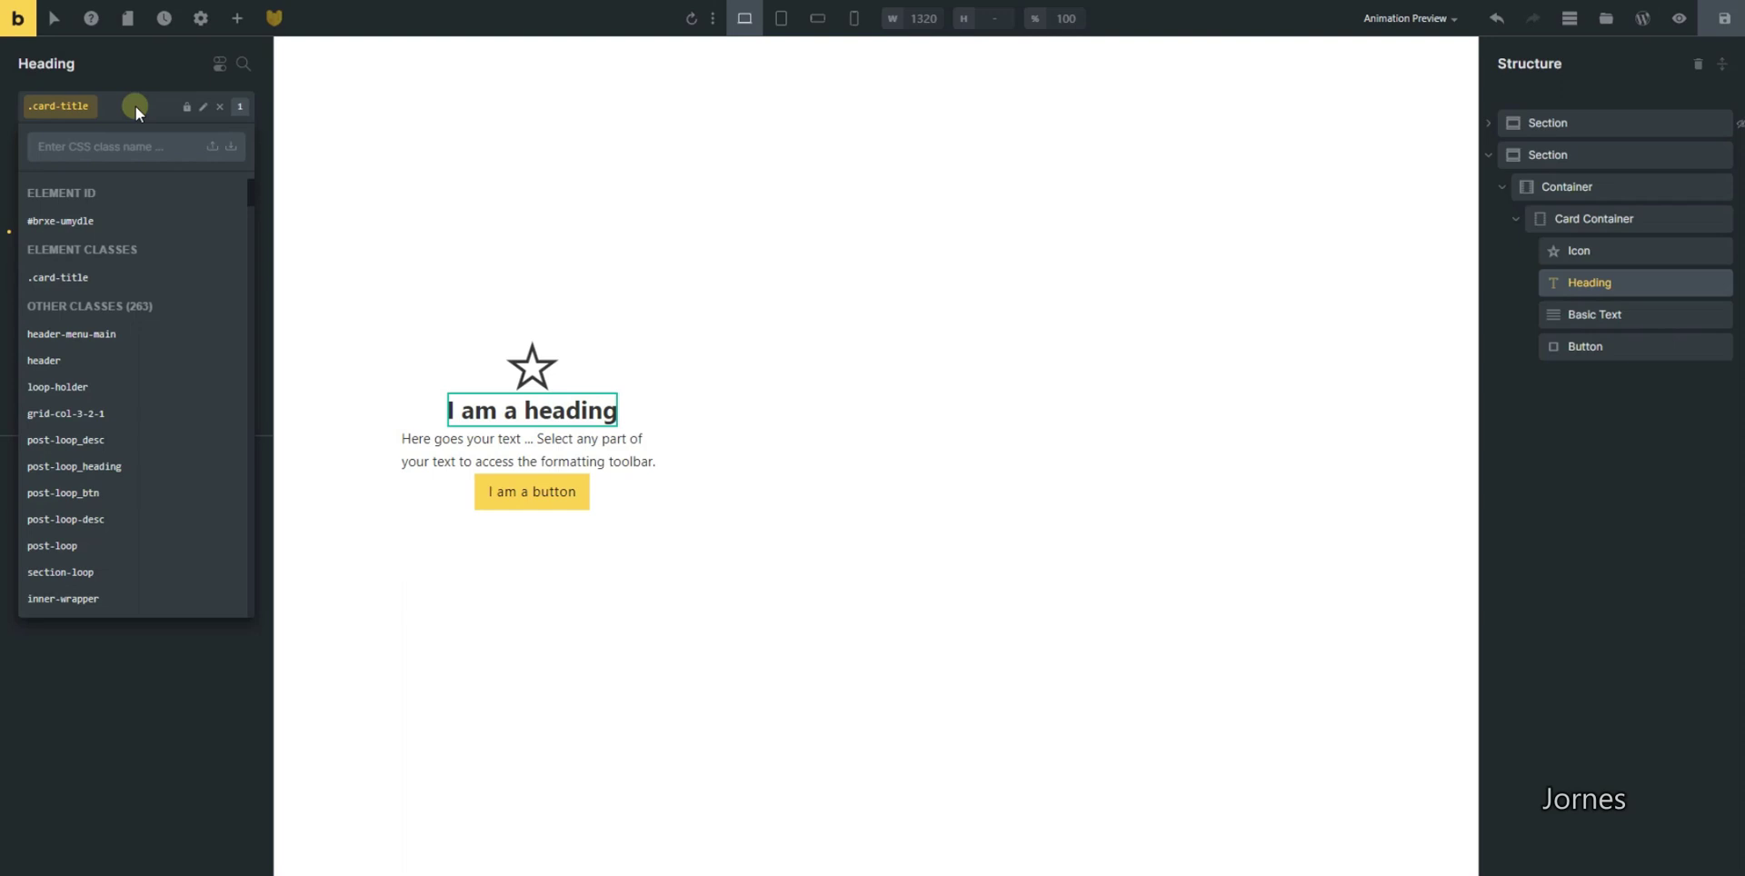
{"action": "left_click", "coordinate": [156, 222]}
{"action": "left_click", "coordinate": [195, 175]}
{"action": "left_click", "coordinate": [77, 240]}
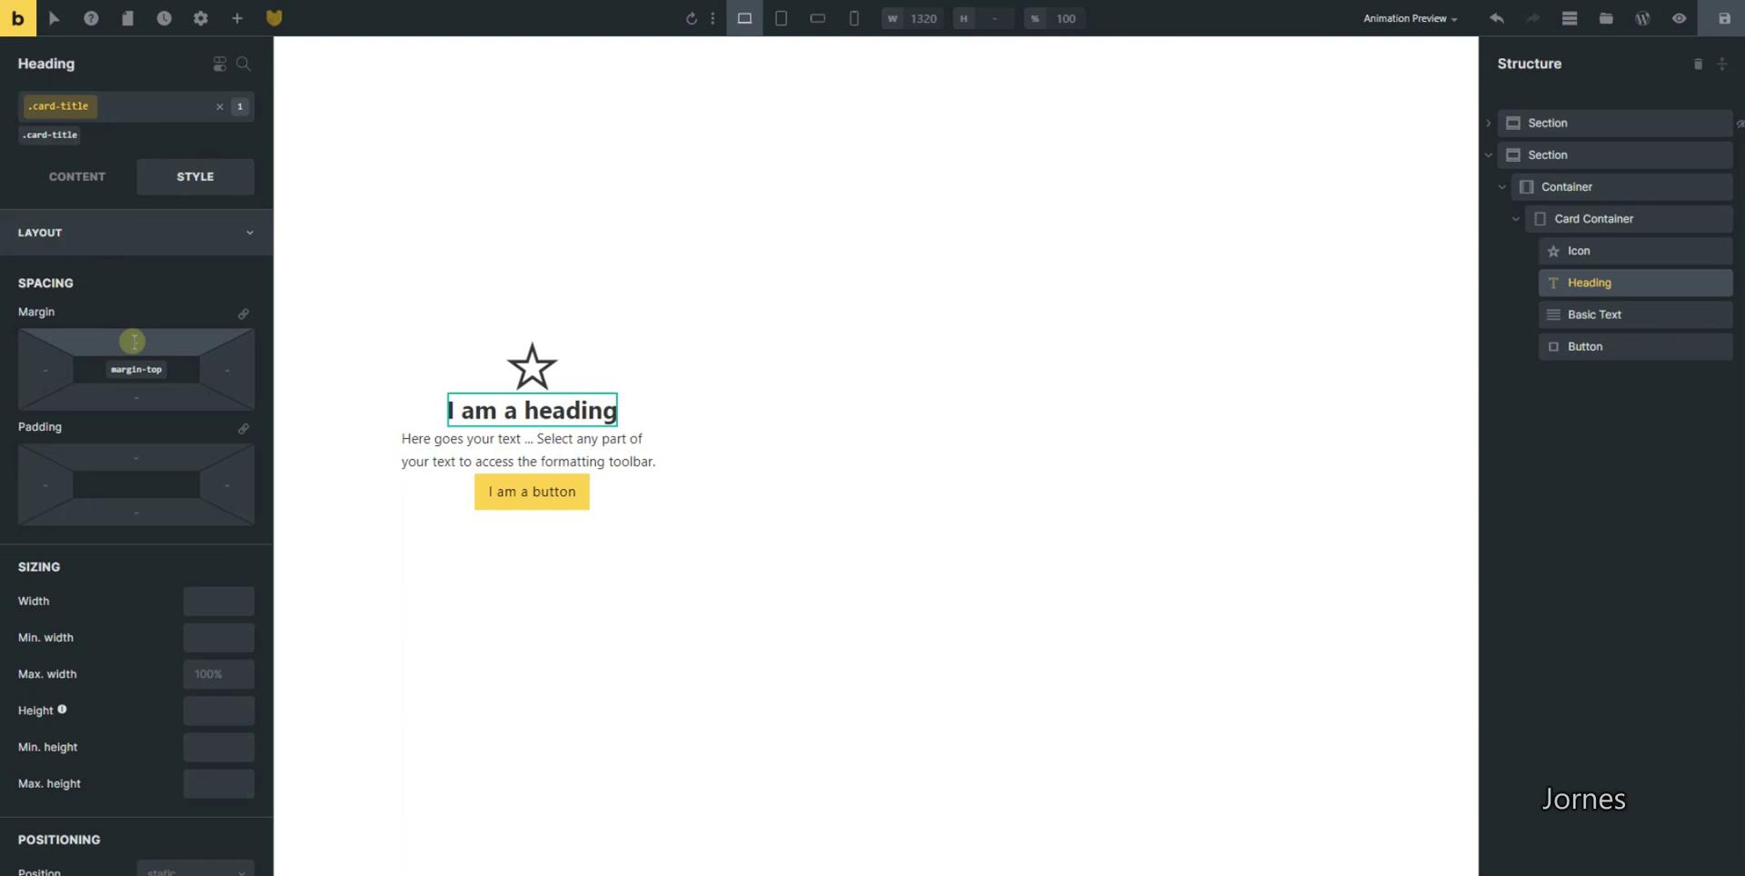
{"action": "type", "text": "1rem"}
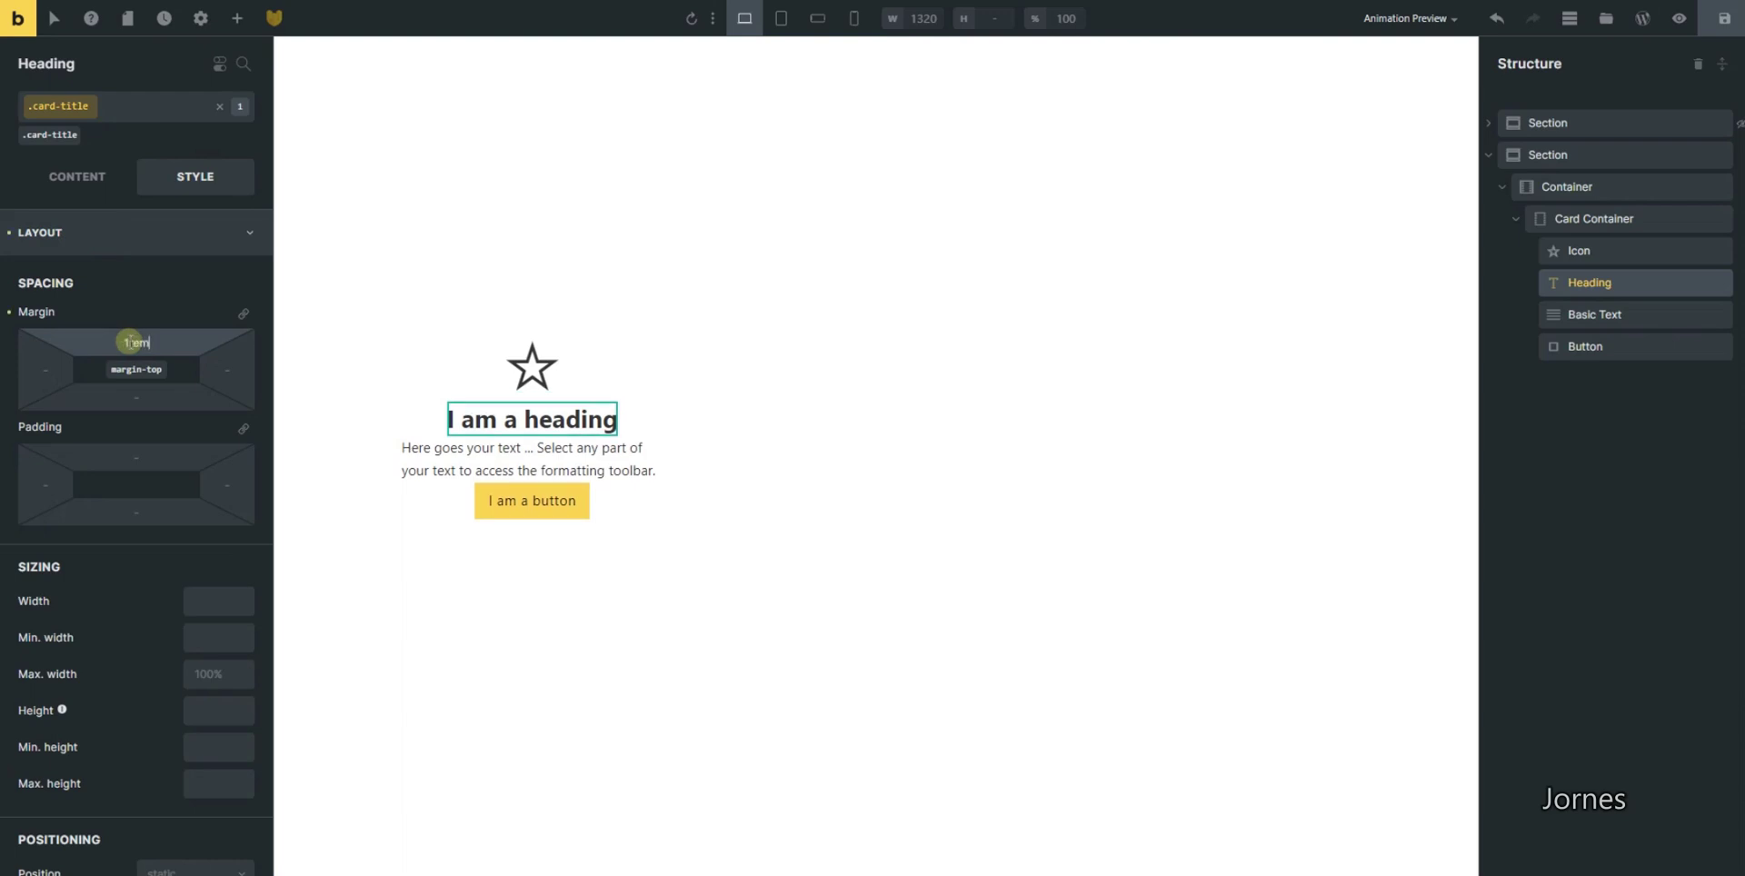
Give the excerpt's card-excerpt class 2rem top and bottom margins
{"action": "left_click", "coordinate": [557, 445]}
{"action": "left_click", "coordinate": [127, 176]}
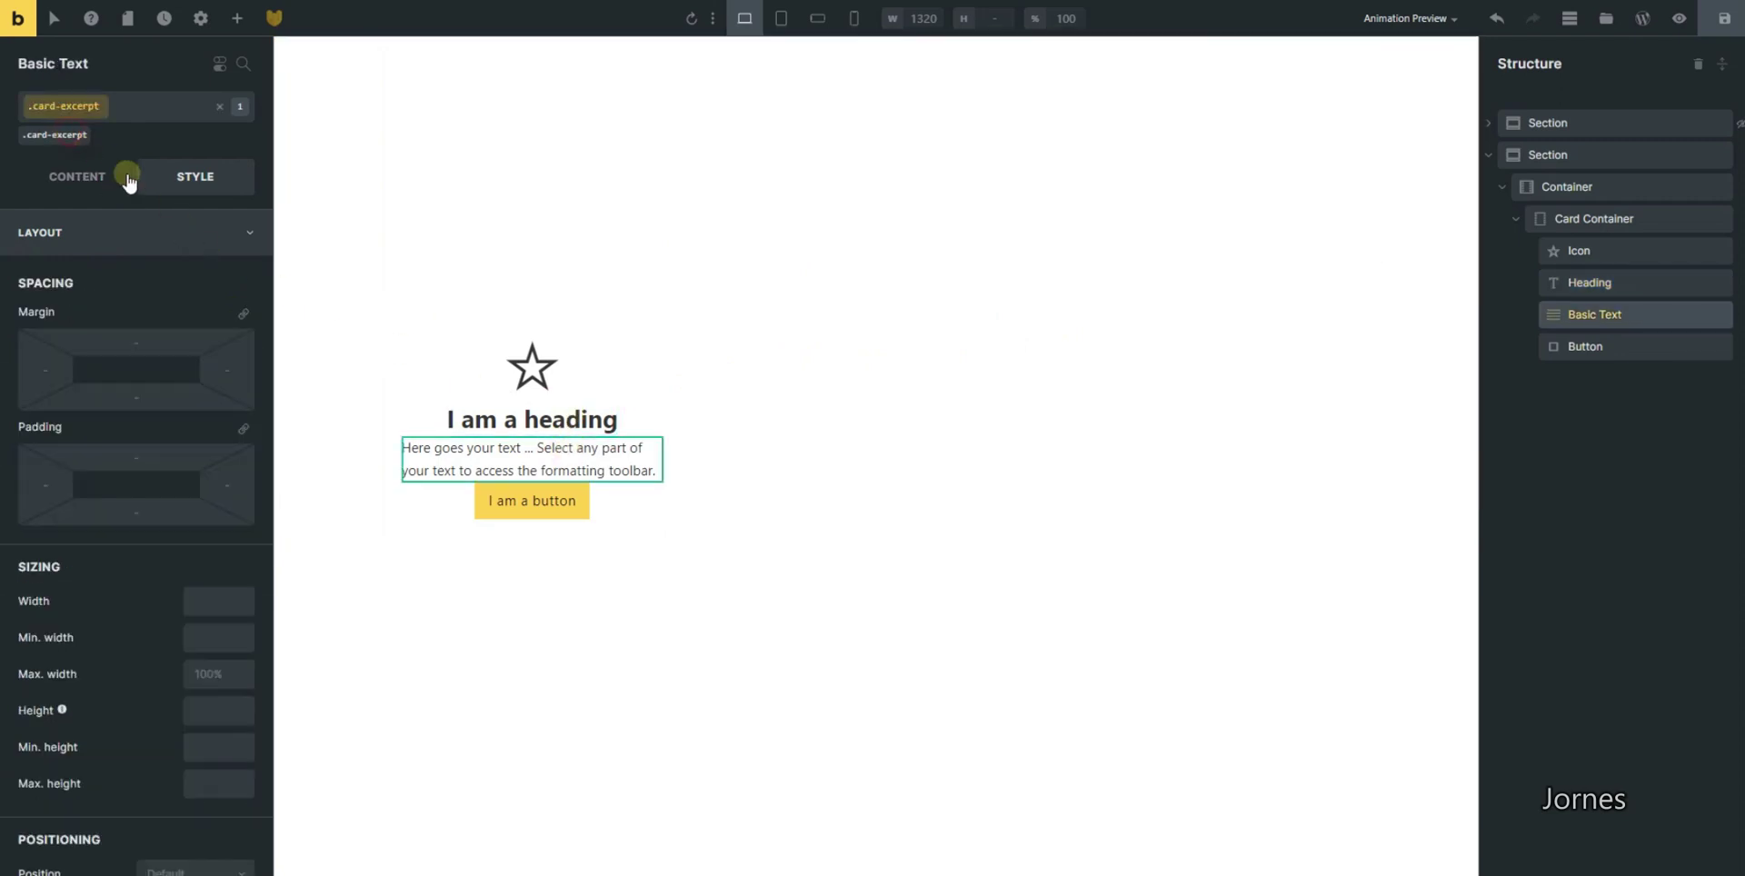
{"action": "left_click", "coordinate": [156, 233]}
{"action": "left_click", "coordinate": [153, 234]}
{"action": "left_click", "coordinate": [134, 232]}
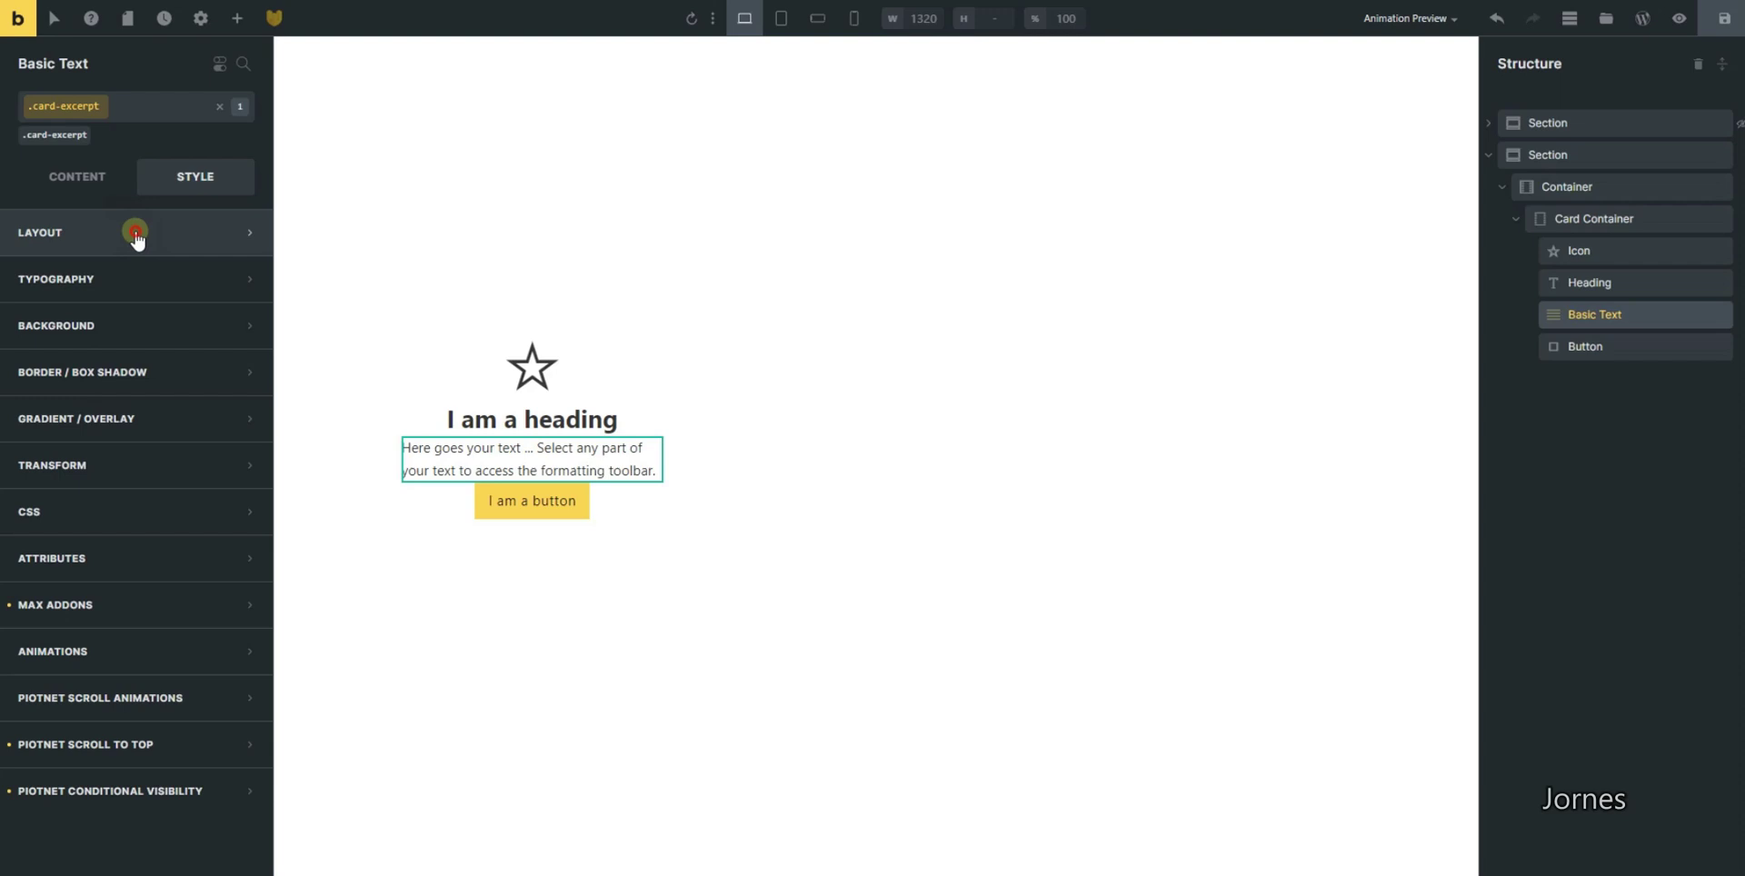
{"action": "left_click", "coordinate": [138, 233]}
{"action": "left_click", "coordinate": [134, 340]}
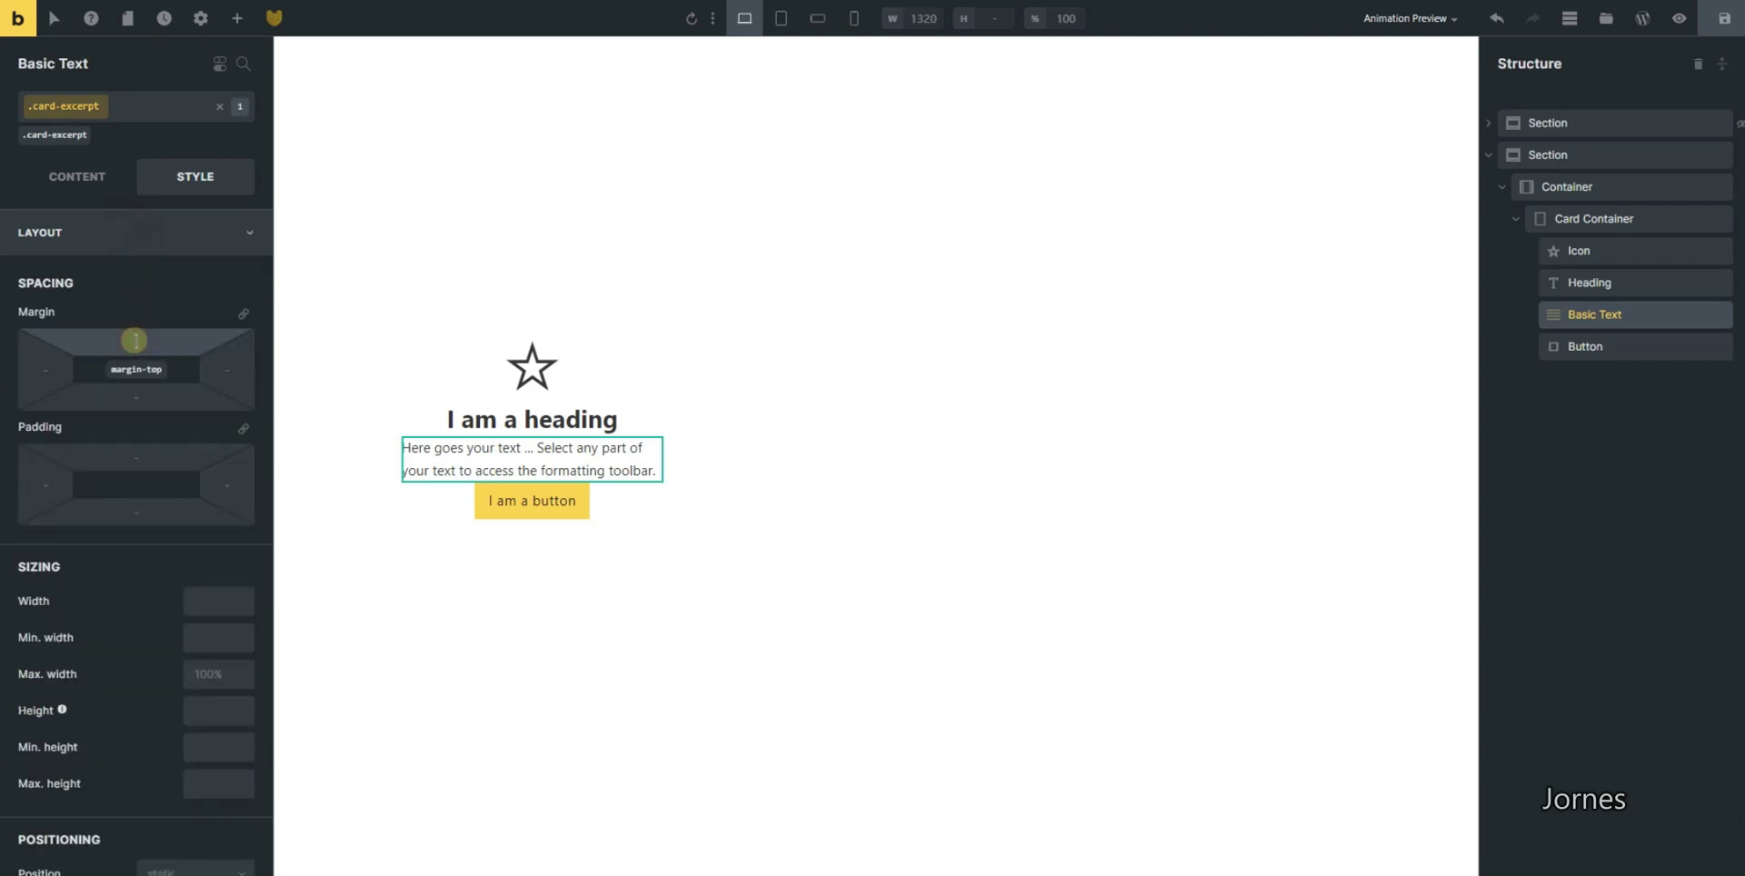
{"action": "type", "text": "2rem"}
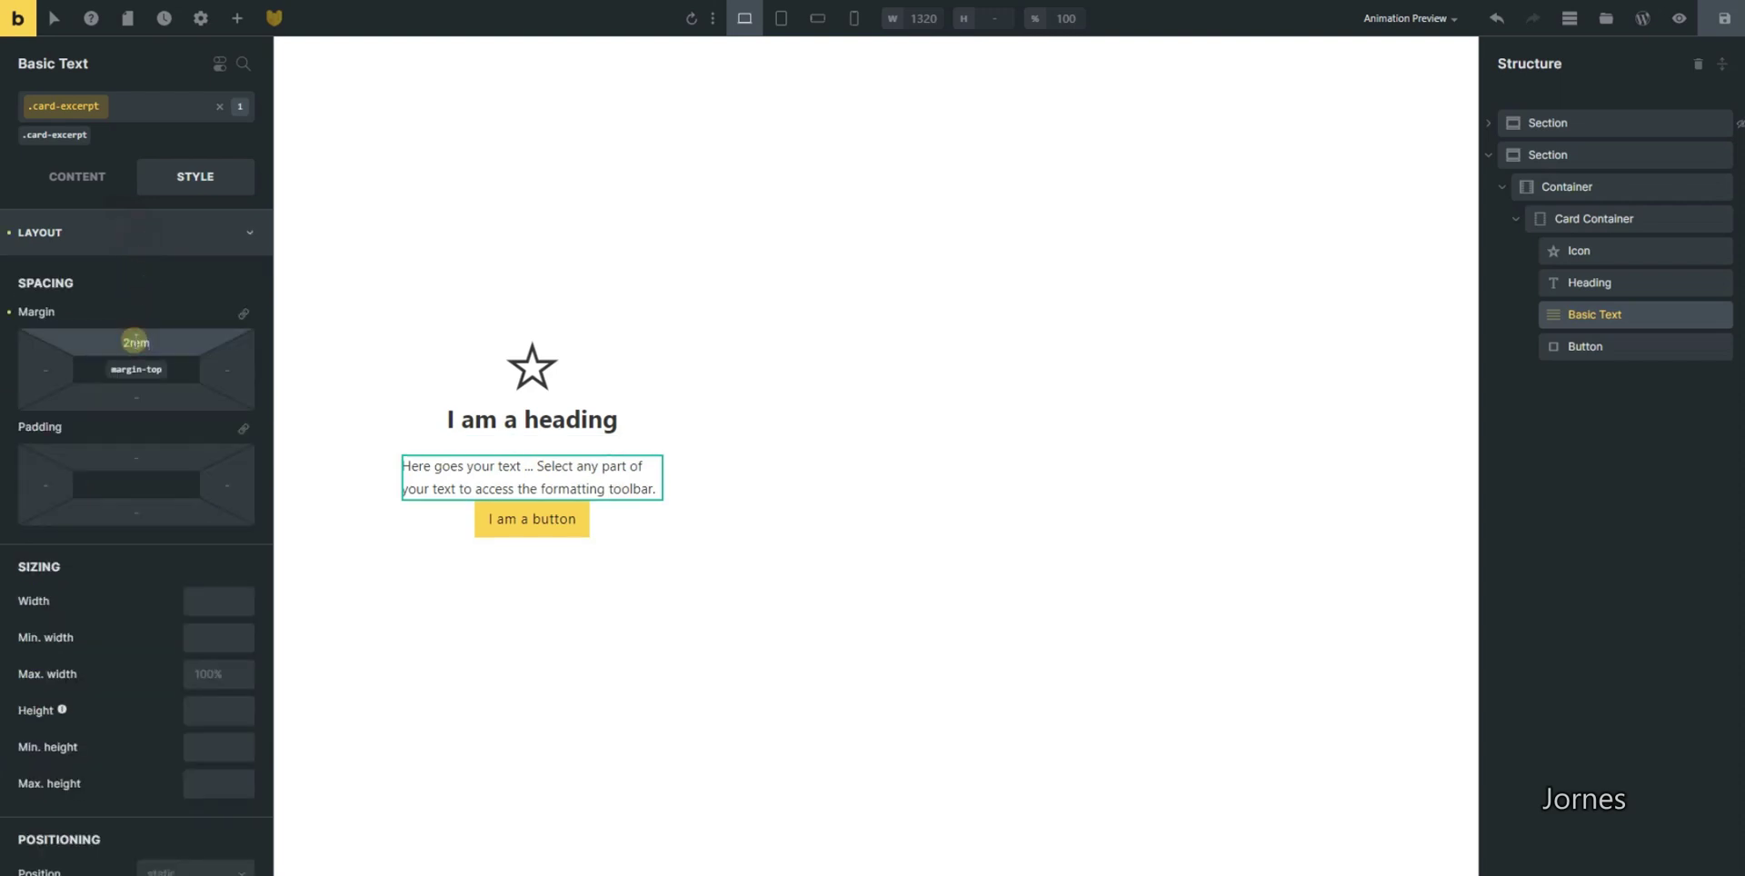
{"action": "left_click", "coordinate": [131, 411]}
{"action": "type", "text": "2rem"}
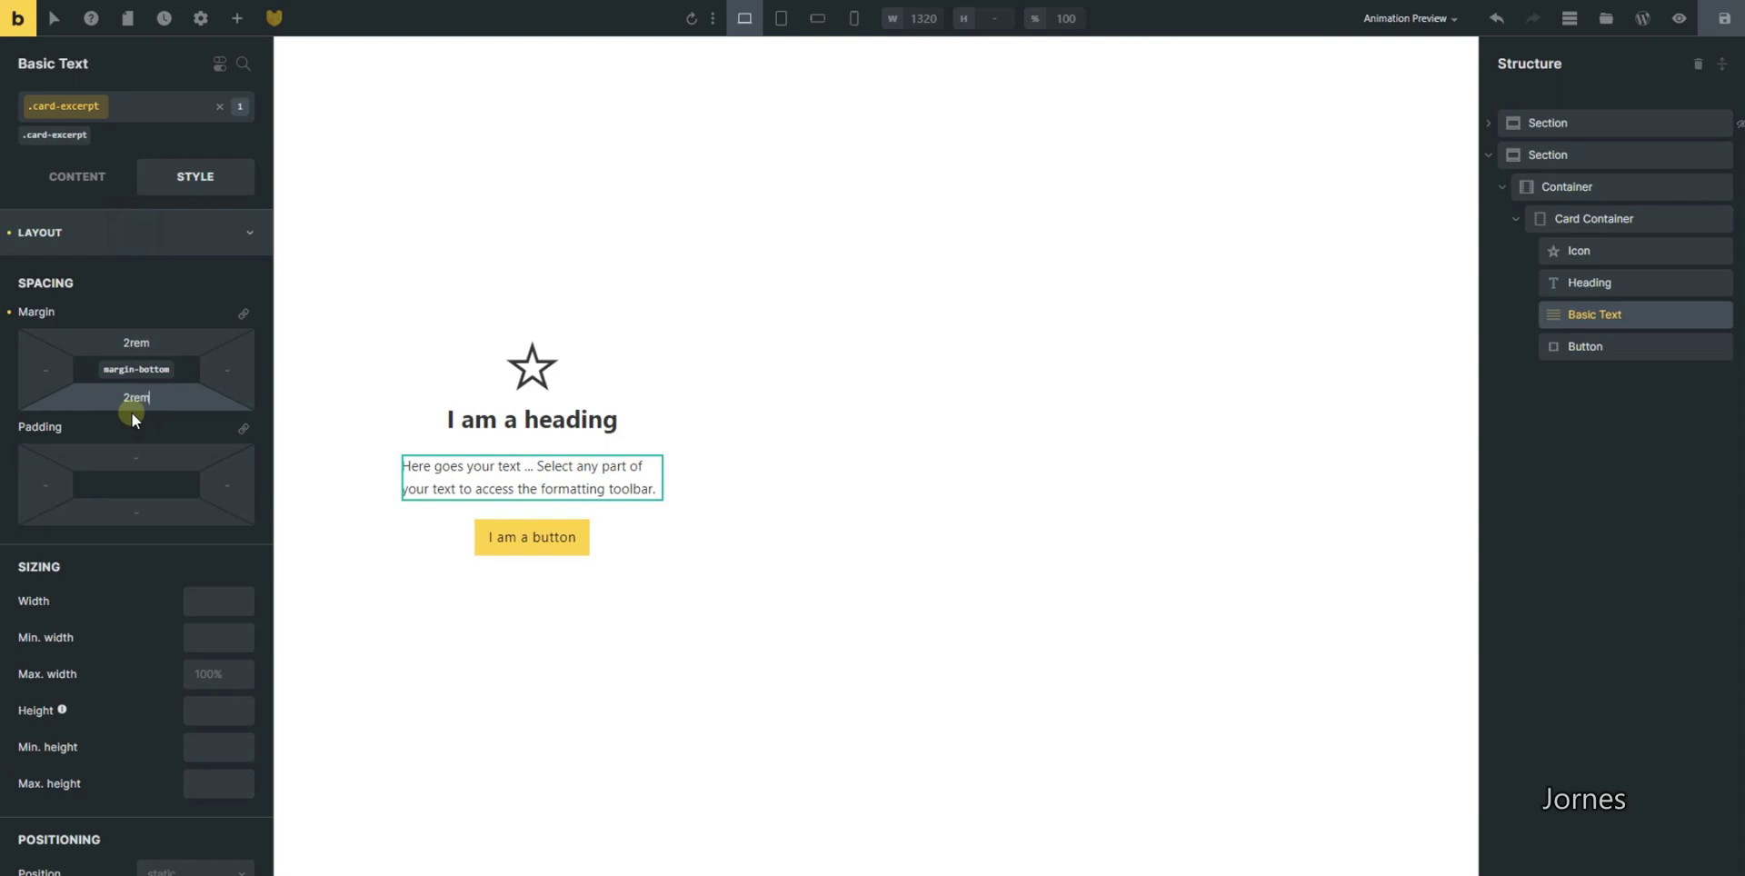
{"action": "left_click", "coordinate": [139, 250]}
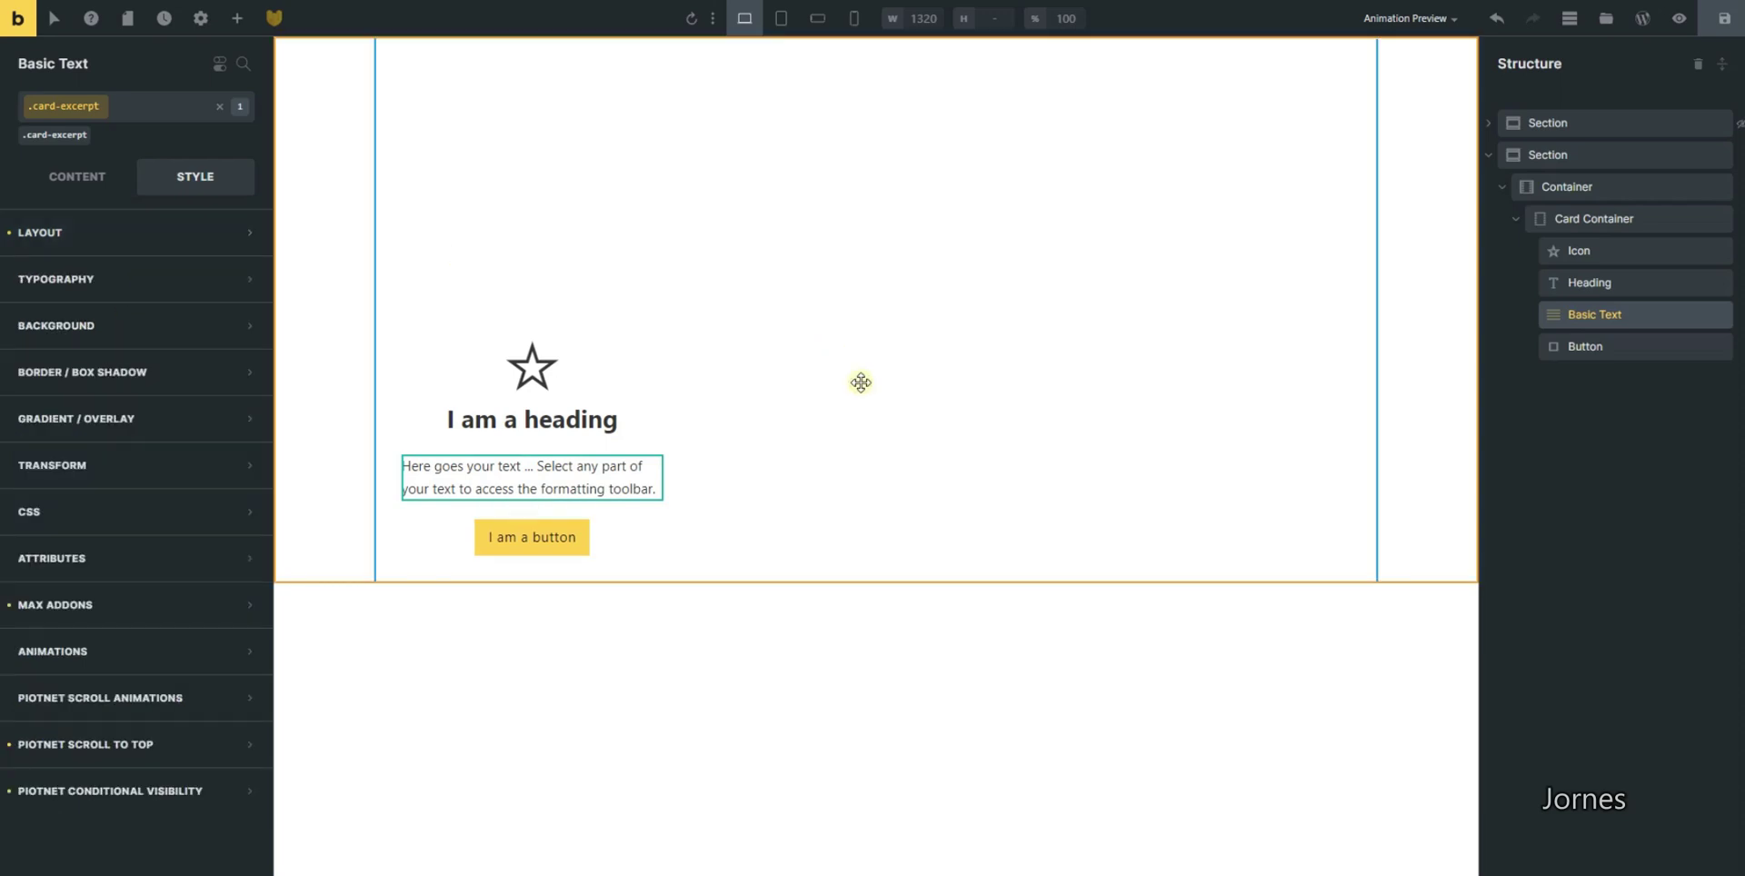
Set the card-container border to width 2 on all sides, solid style, black colour
{"action": "left_click", "coordinate": [1613, 317]}
{"action": "left_click", "coordinate": [1613, 215]}
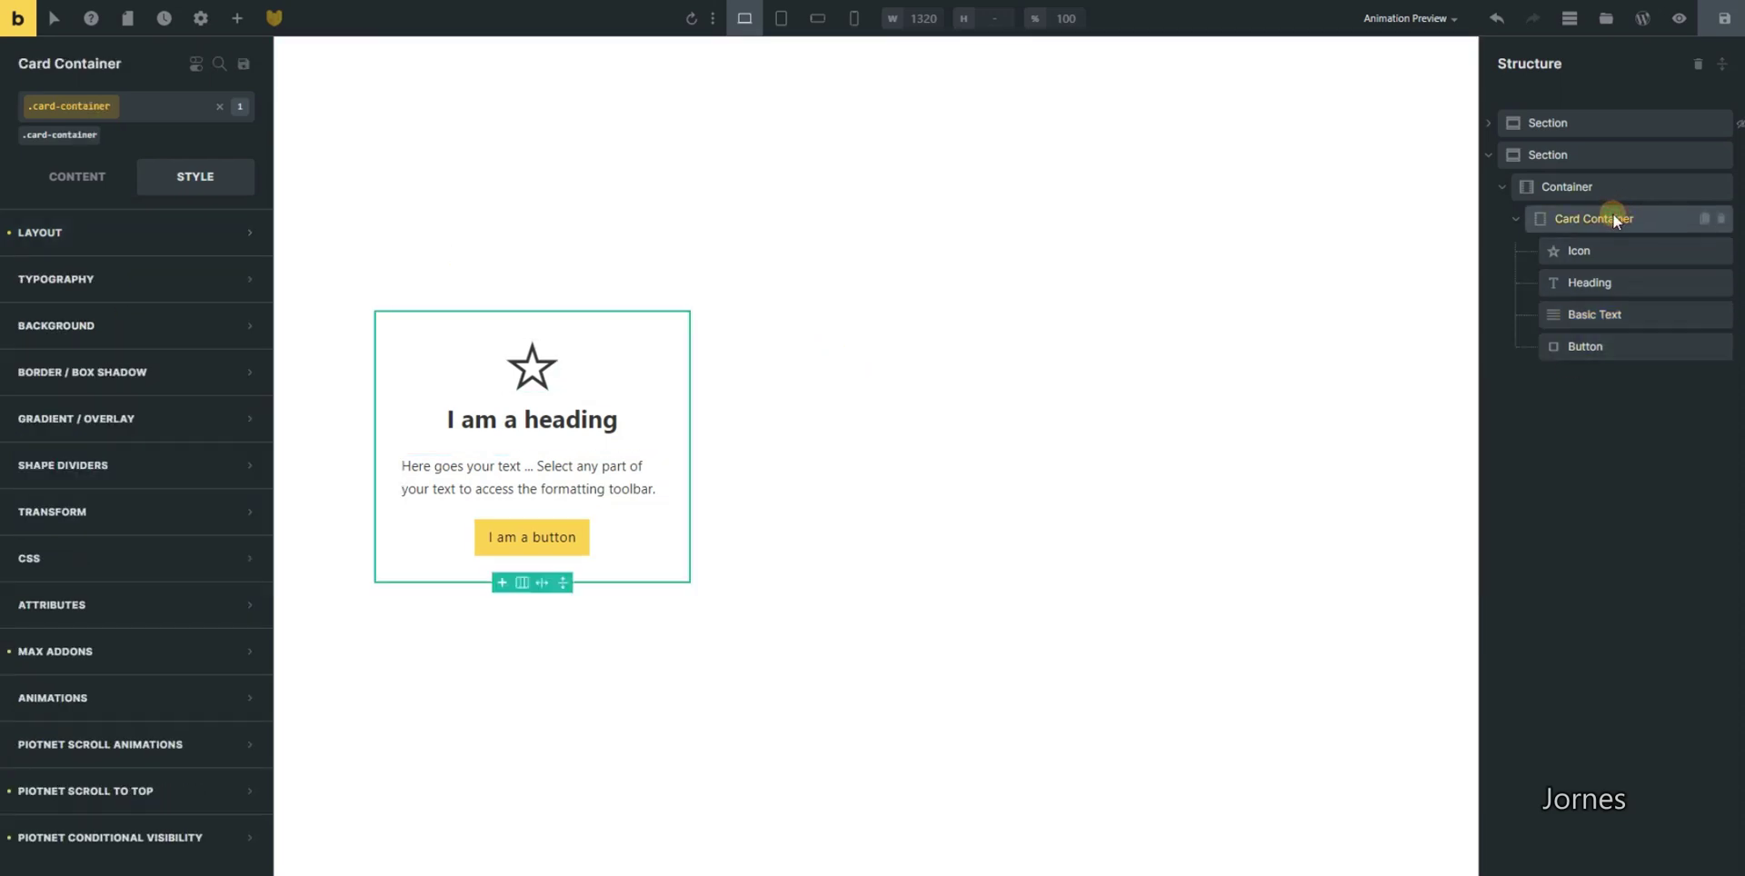
{"action": "left_click_drag", "start_coordinate": [1648, 235], "coordinate": [1526, 218]}
{"action": "left_click", "coordinate": [1596, 218]}
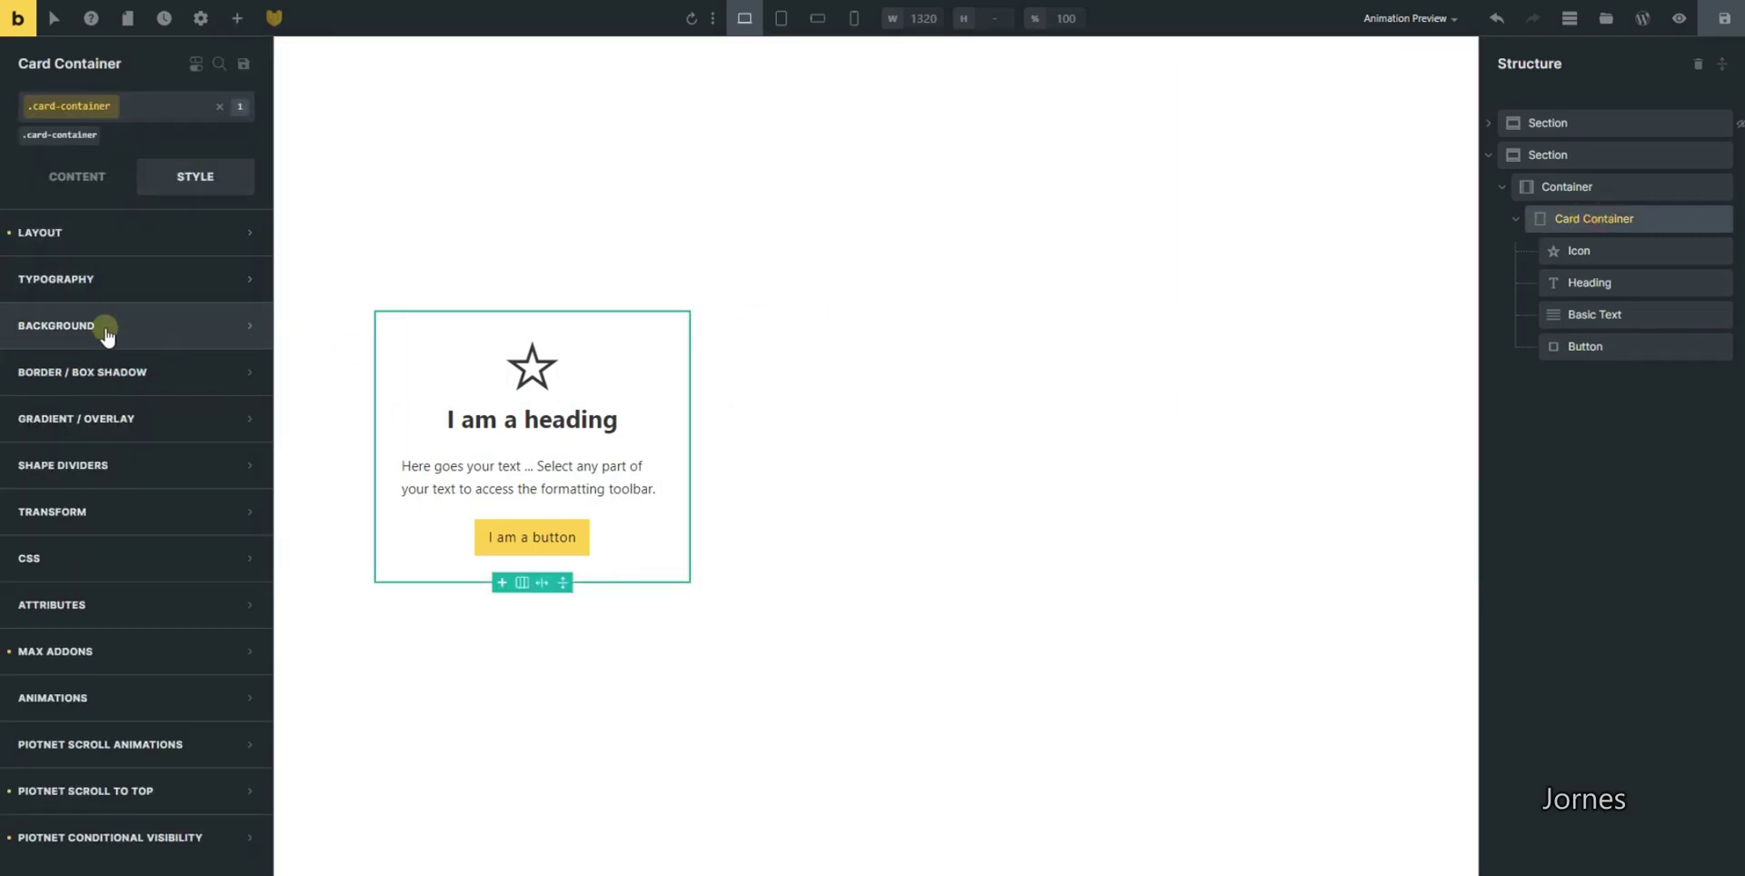
{"action": "left_click", "coordinate": [105, 372]}
{"action": "left_click", "coordinate": [243, 415]}
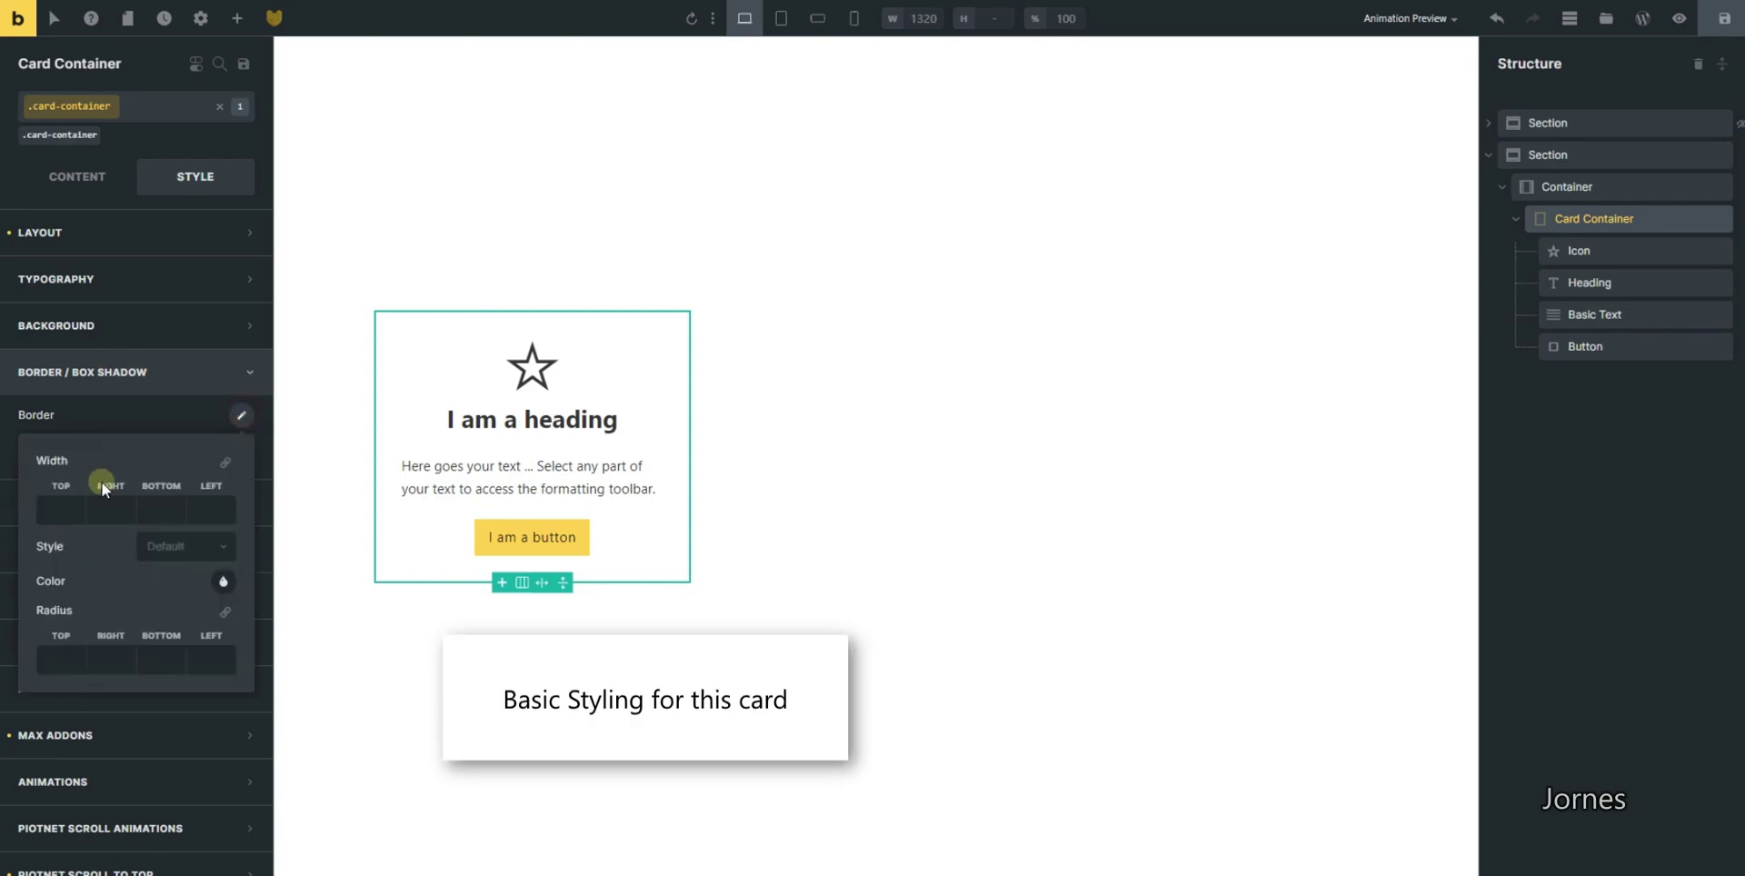
{"action": "left_click", "coordinate": [63, 507]}
{"action": "type", "text": "2"}
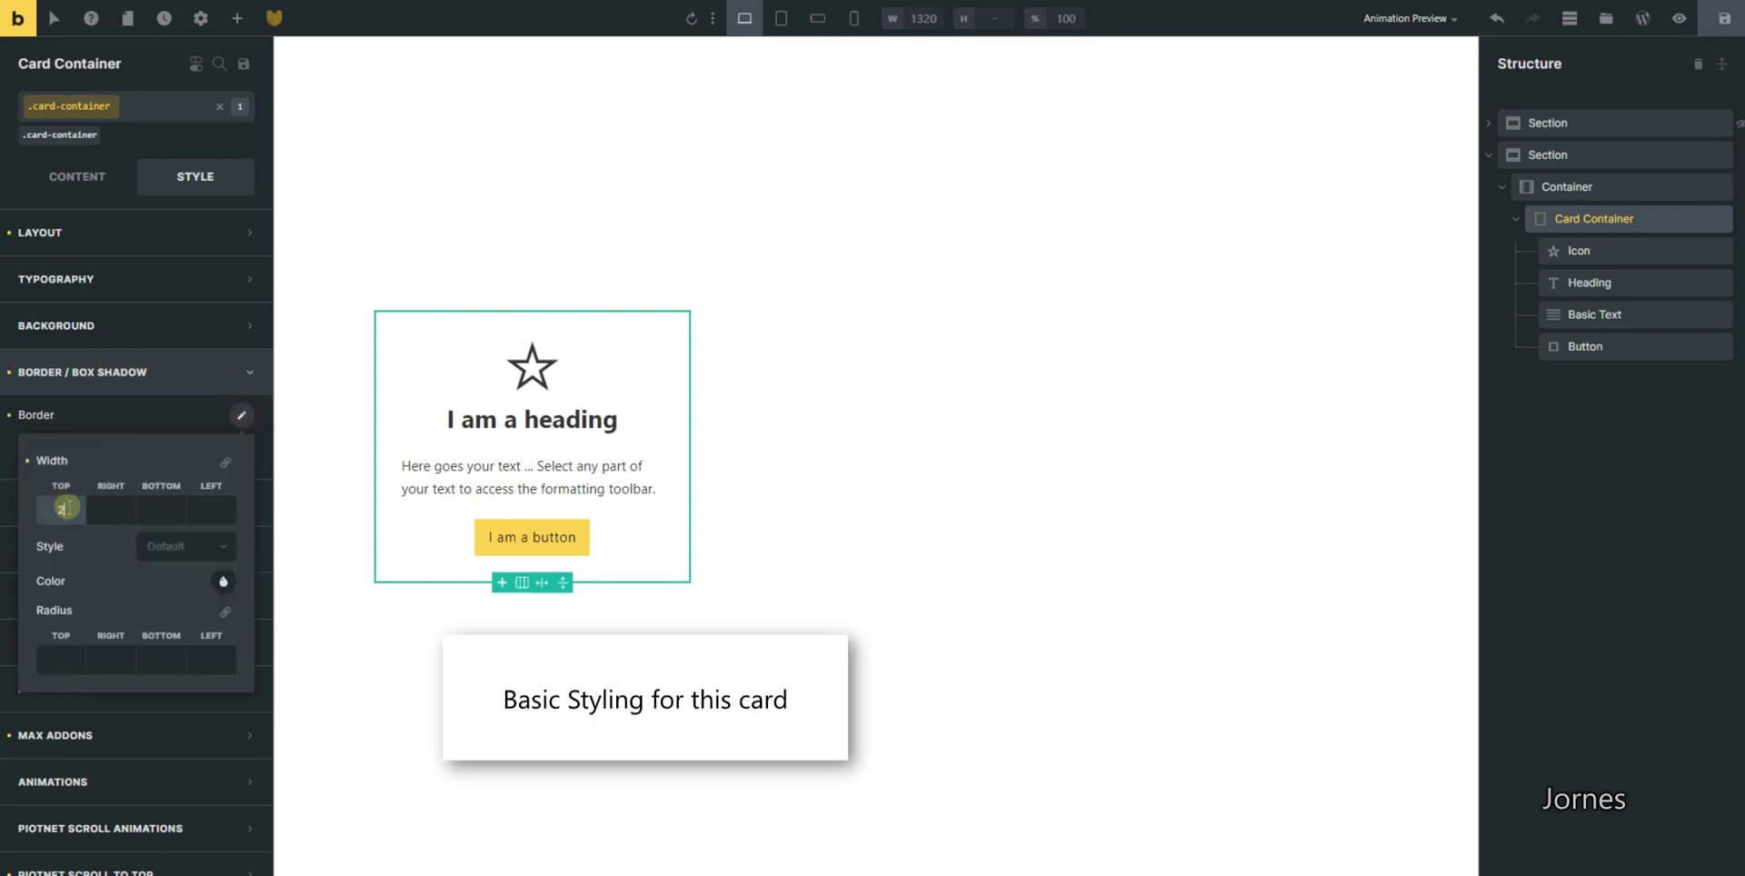
{"action": "left_click", "coordinate": [225, 461]}
{"action": "left_click", "coordinate": [212, 554]}
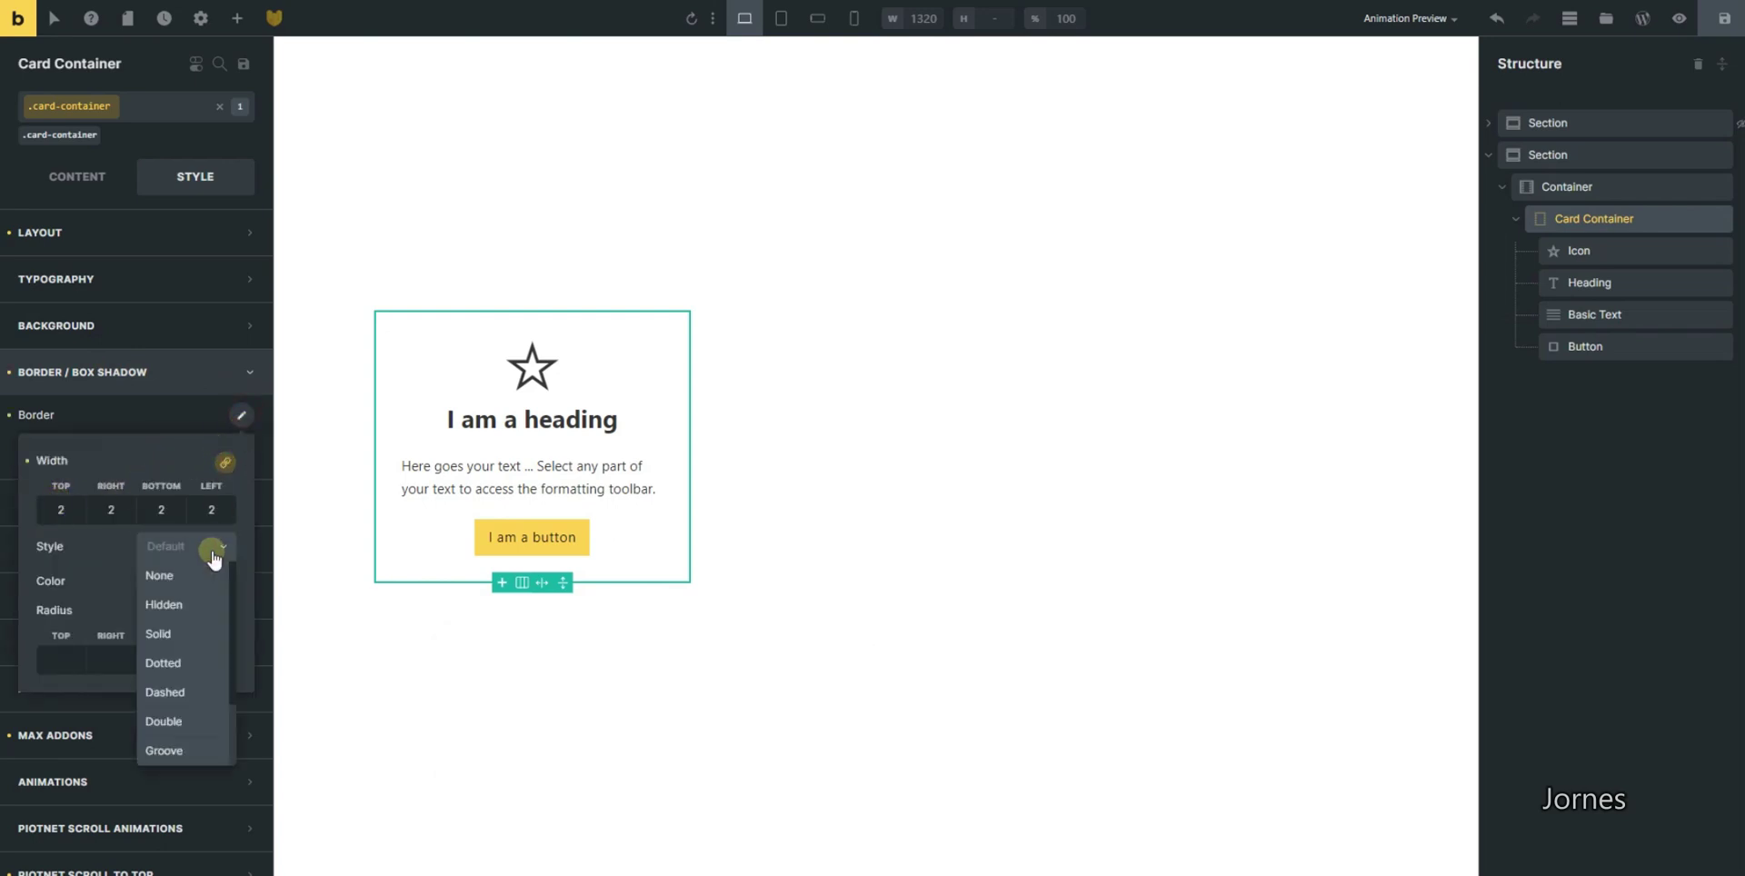
{"action": "left_click", "coordinate": [187, 630]}
{"action": "left_click", "coordinate": [224, 582]}
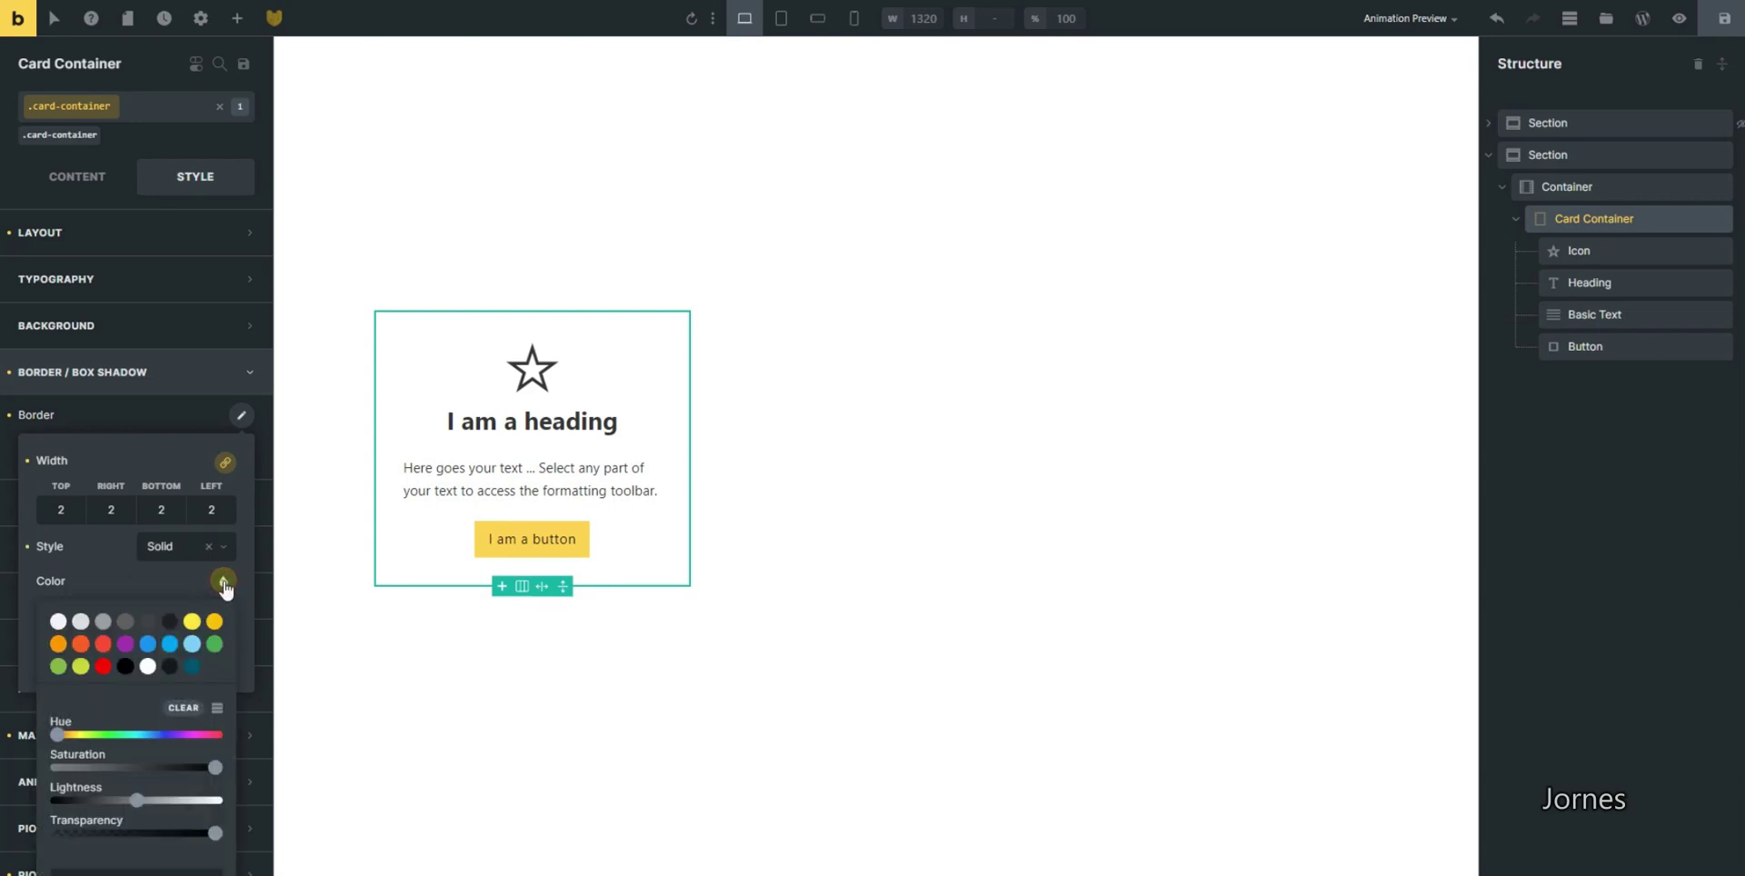
{"action": "left_click", "coordinate": [125, 666]}
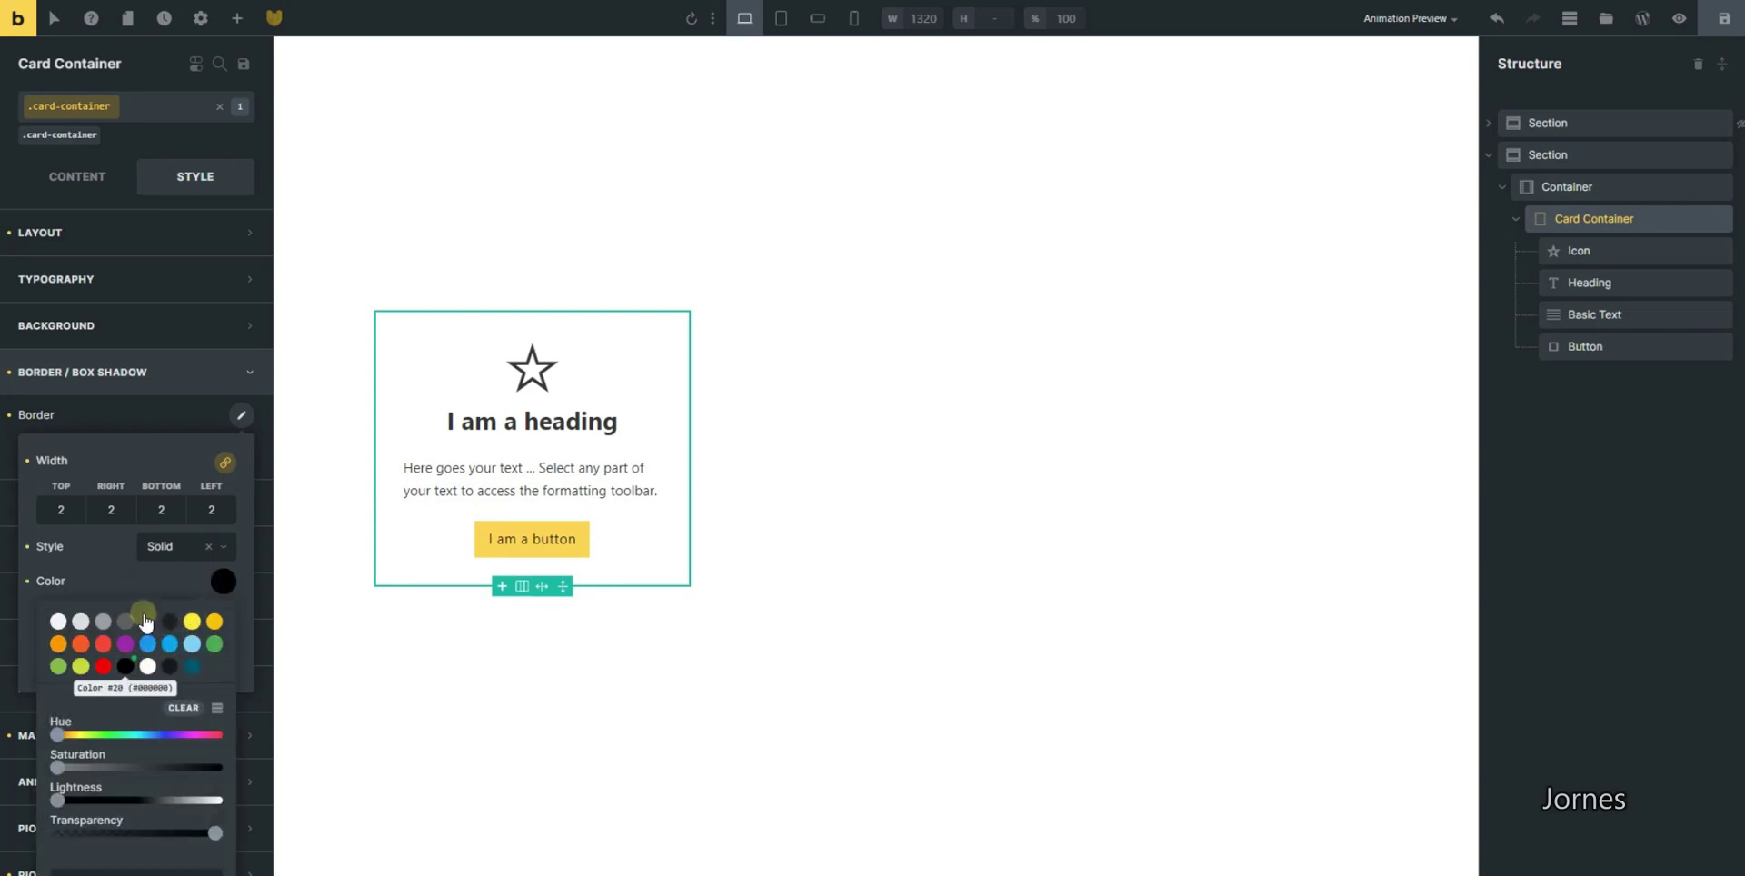
Preview the bordered card, undo the last change, and reselect the card container
{"action": "scroll", "coordinate": [145, 609], "scroll_direction": "down", "scroll_amount": 1}
{"action": "left_click", "coordinate": [241, 324]}
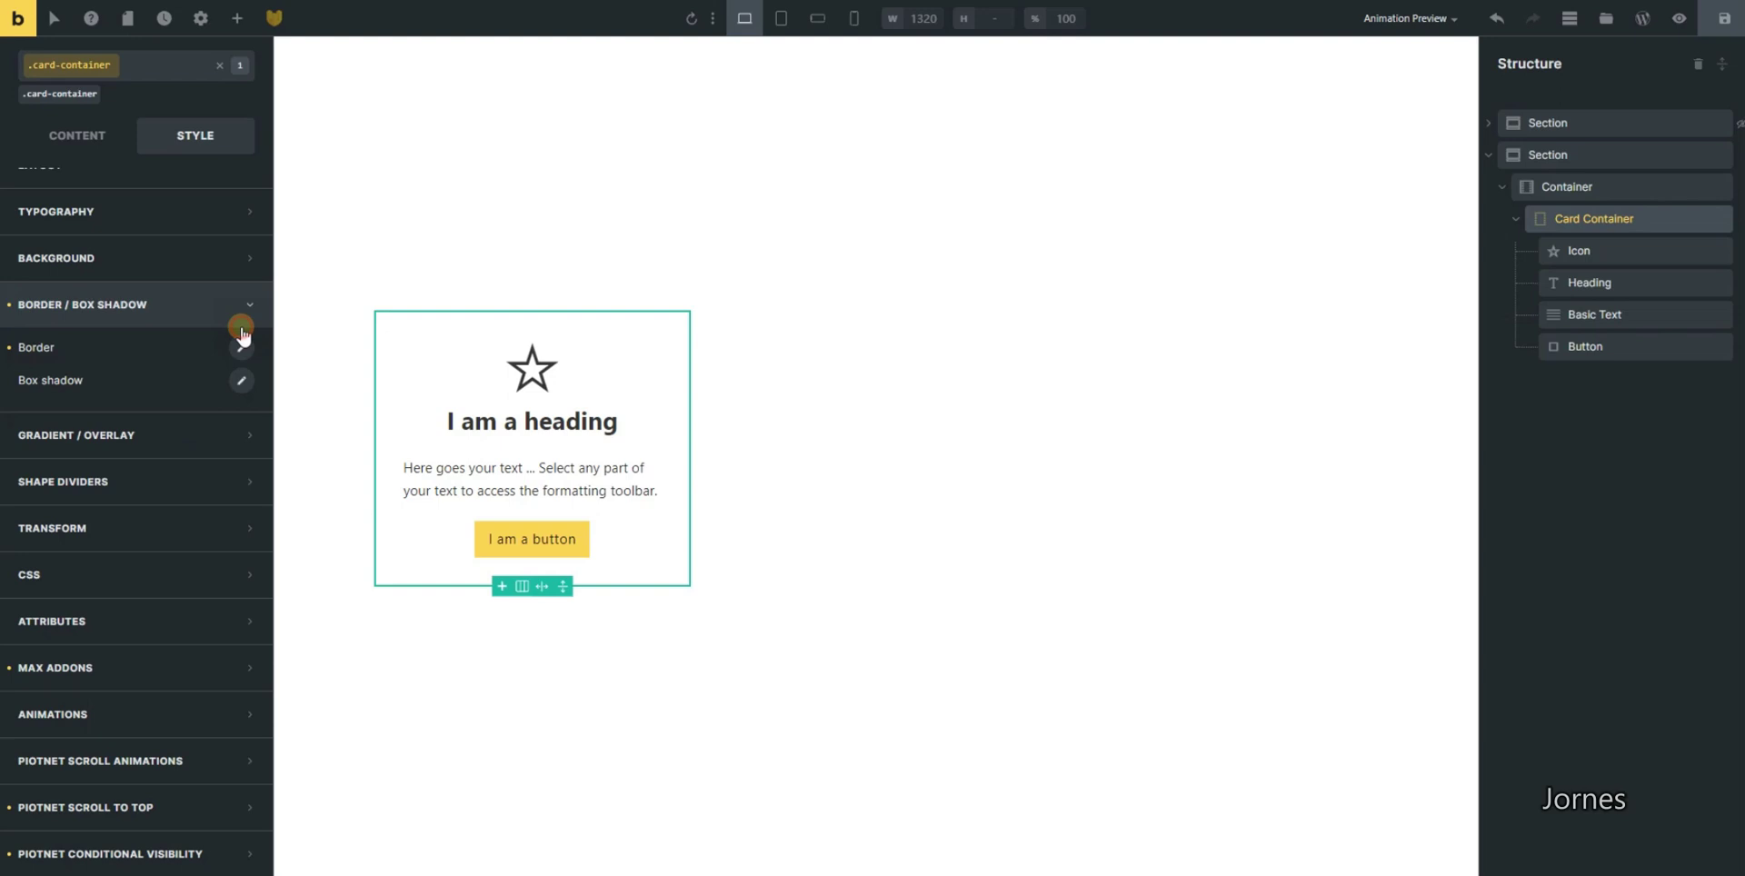
{"action": "left_click", "coordinate": [881, 654]}
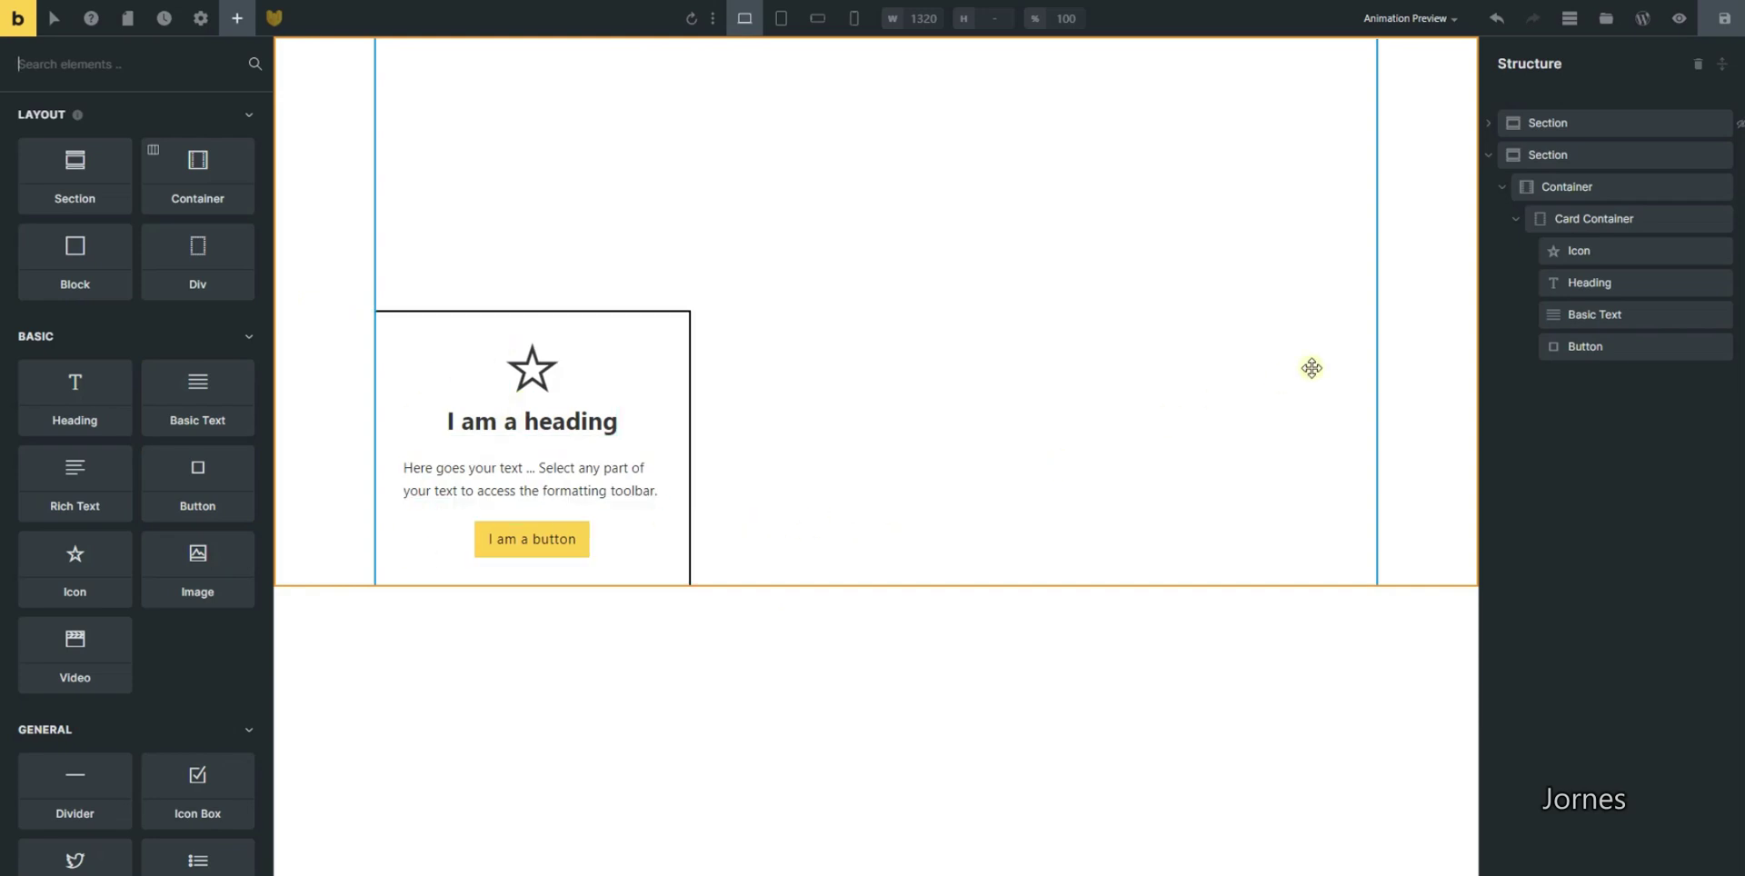
{"action": "left_click", "coordinate": [1601, 224]}
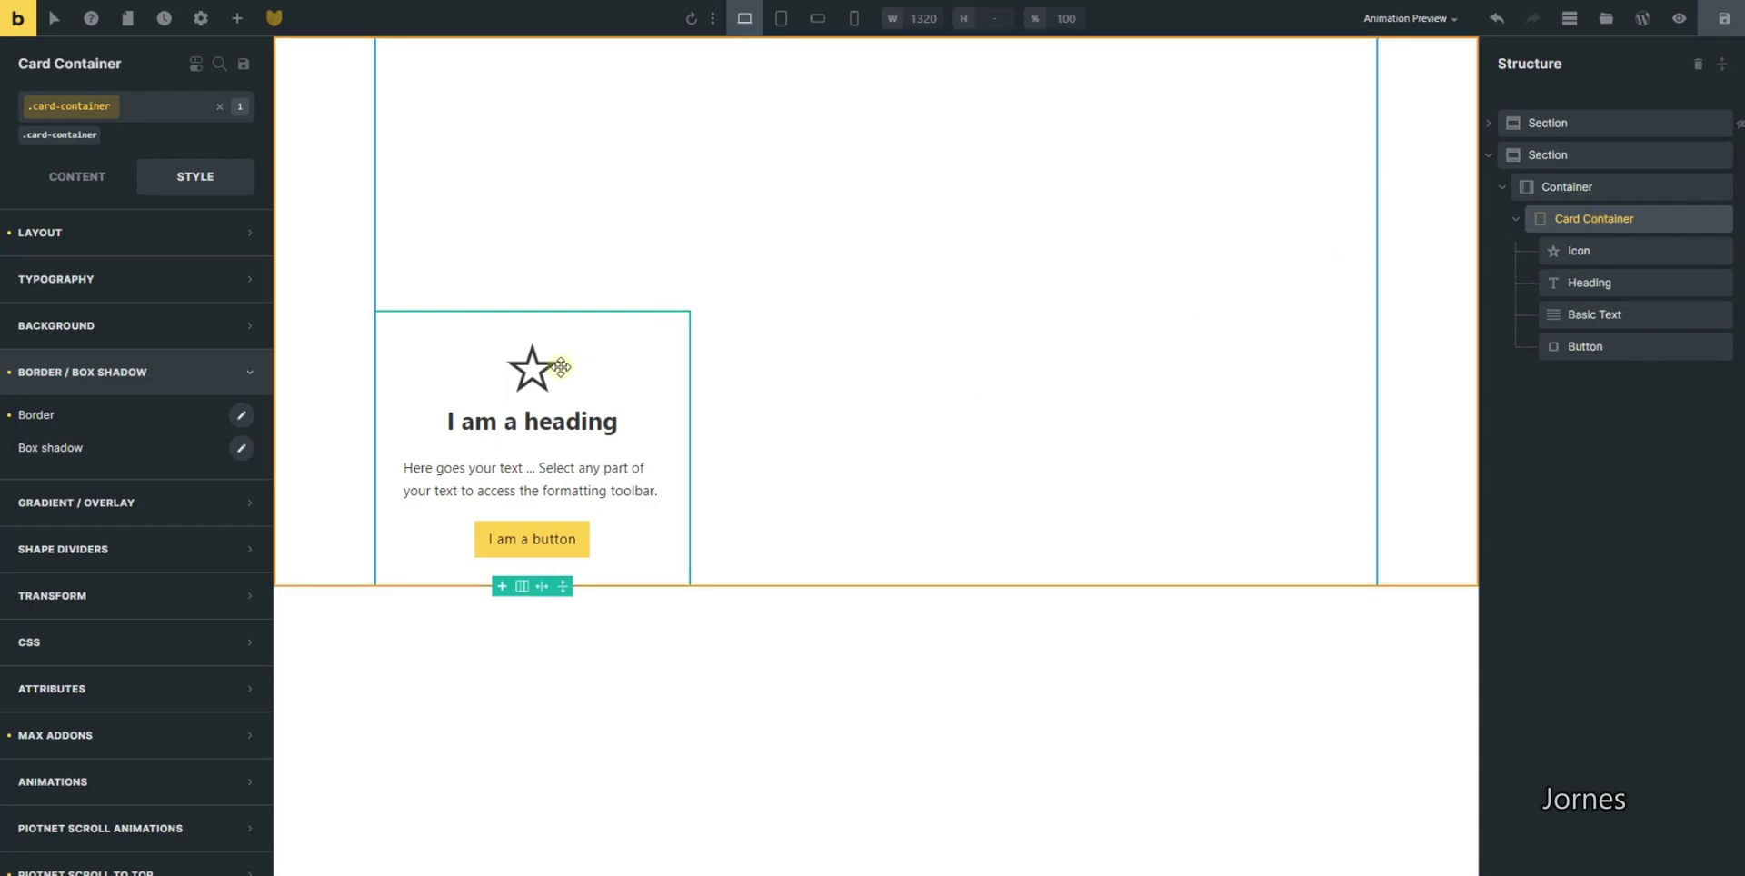
{"action": "left_click", "coordinate": [44, 388]}
{"action": "left_click", "coordinate": [43, 388]}
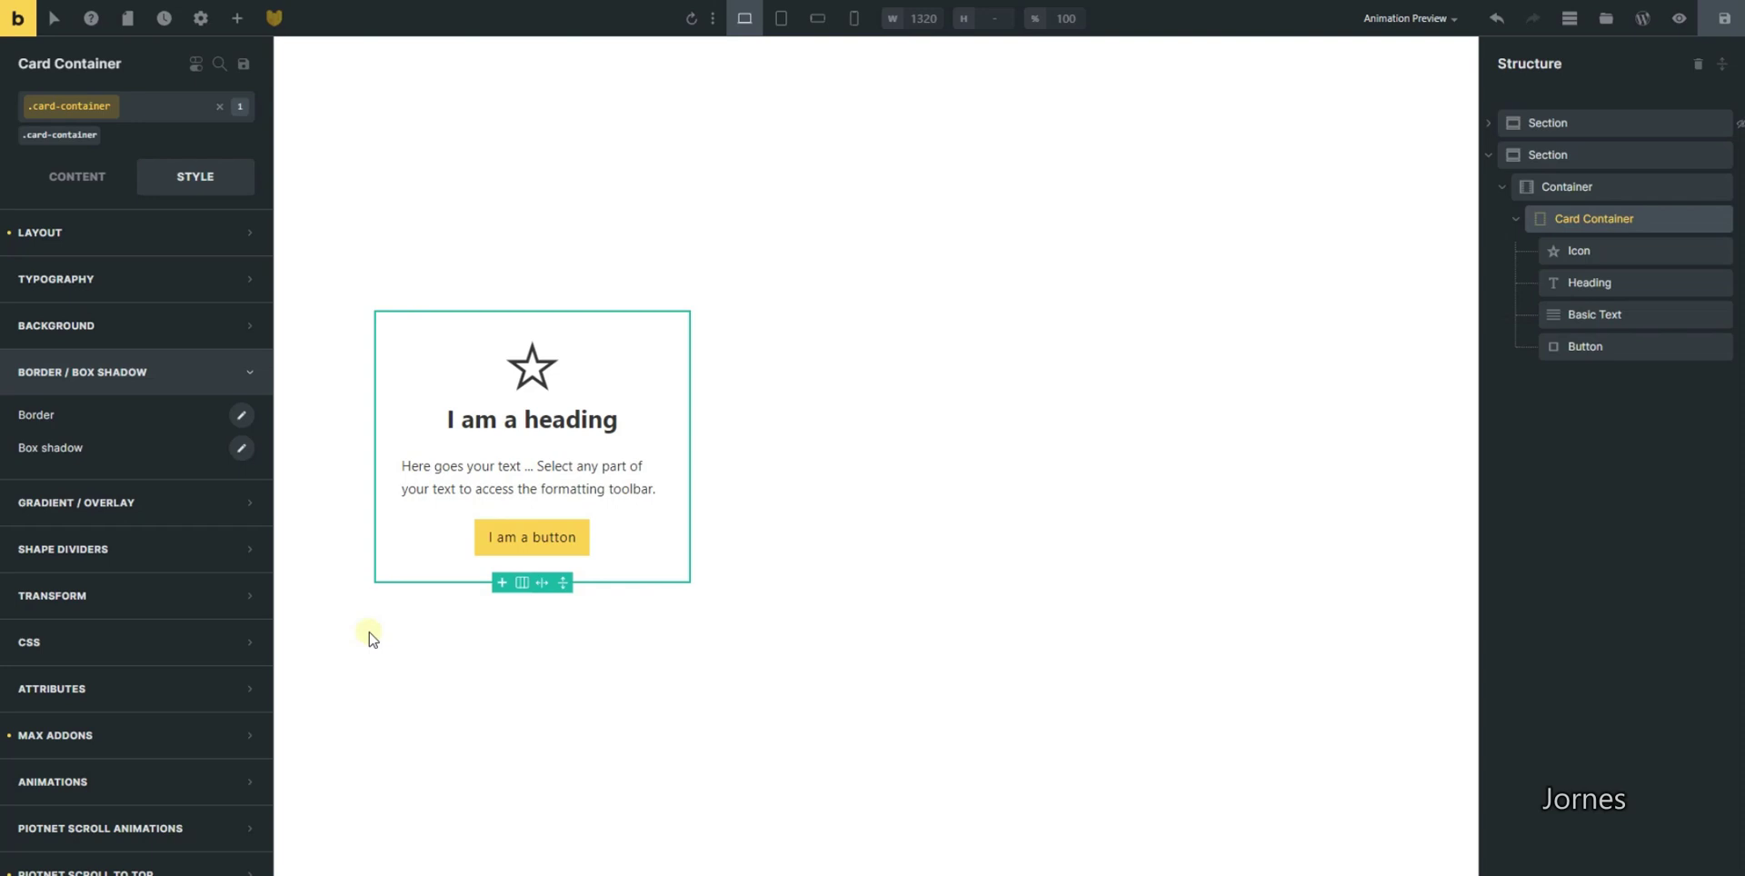
{"action": "key", "text": "ctrl+z"}
{"action": "left_click", "coordinate": [695, 732]}
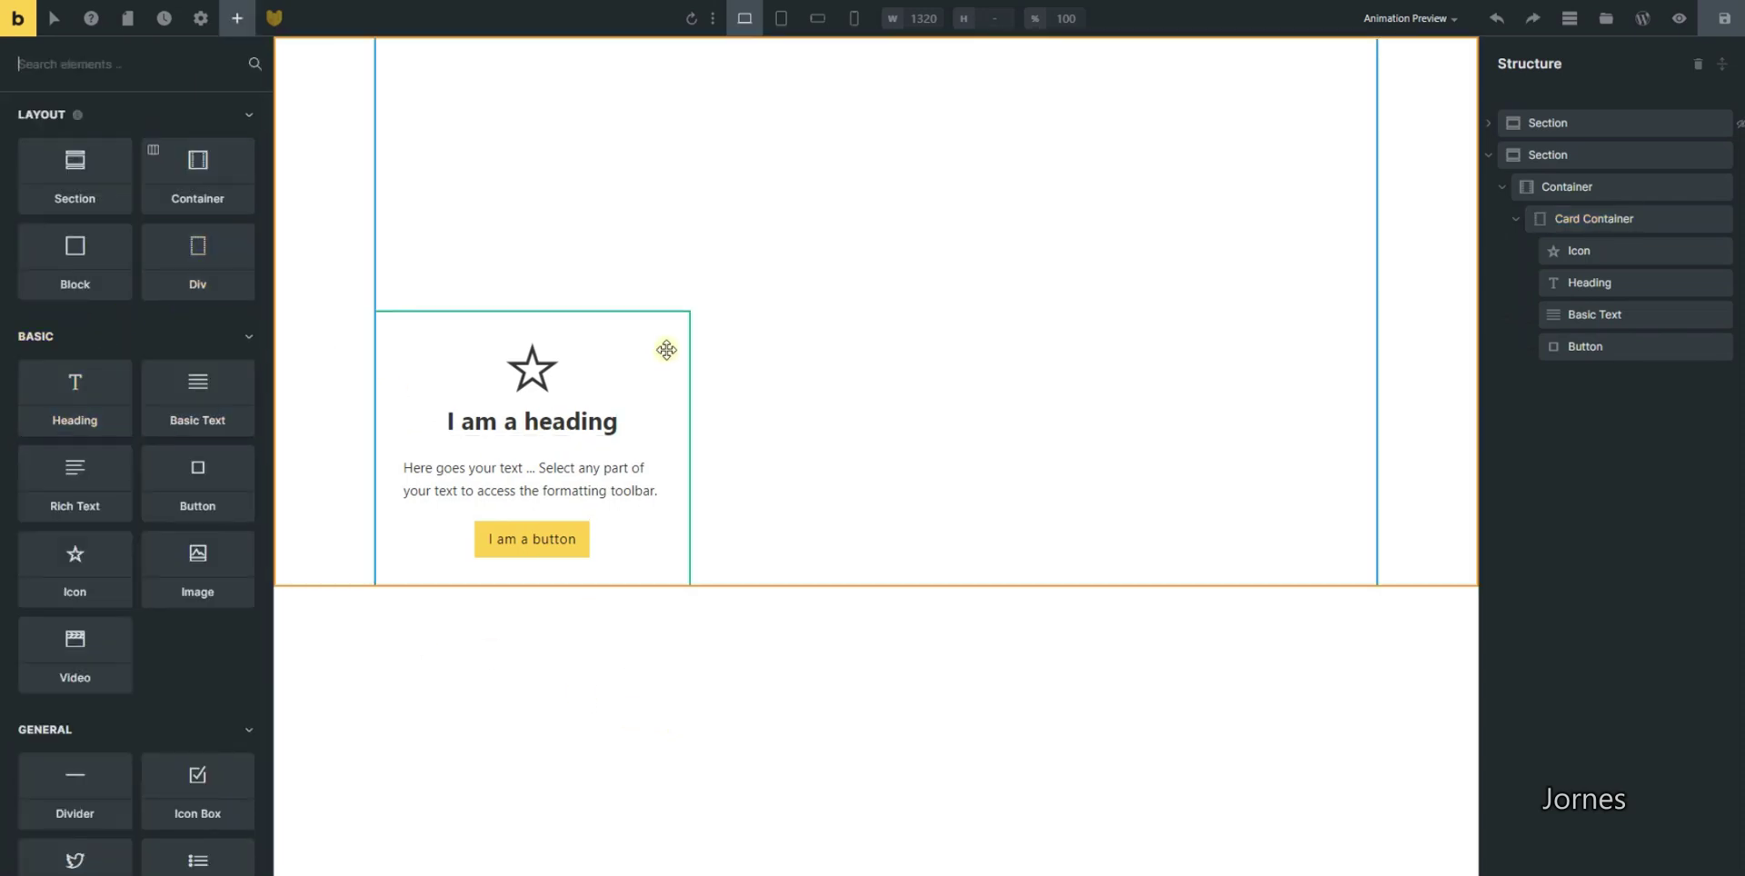
{"action": "left_click", "coordinate": [666, 351]}
In the :hover state, set the card-container background to dark teal #055770
{"action": "left_click", "coordinate": [54, 18]}
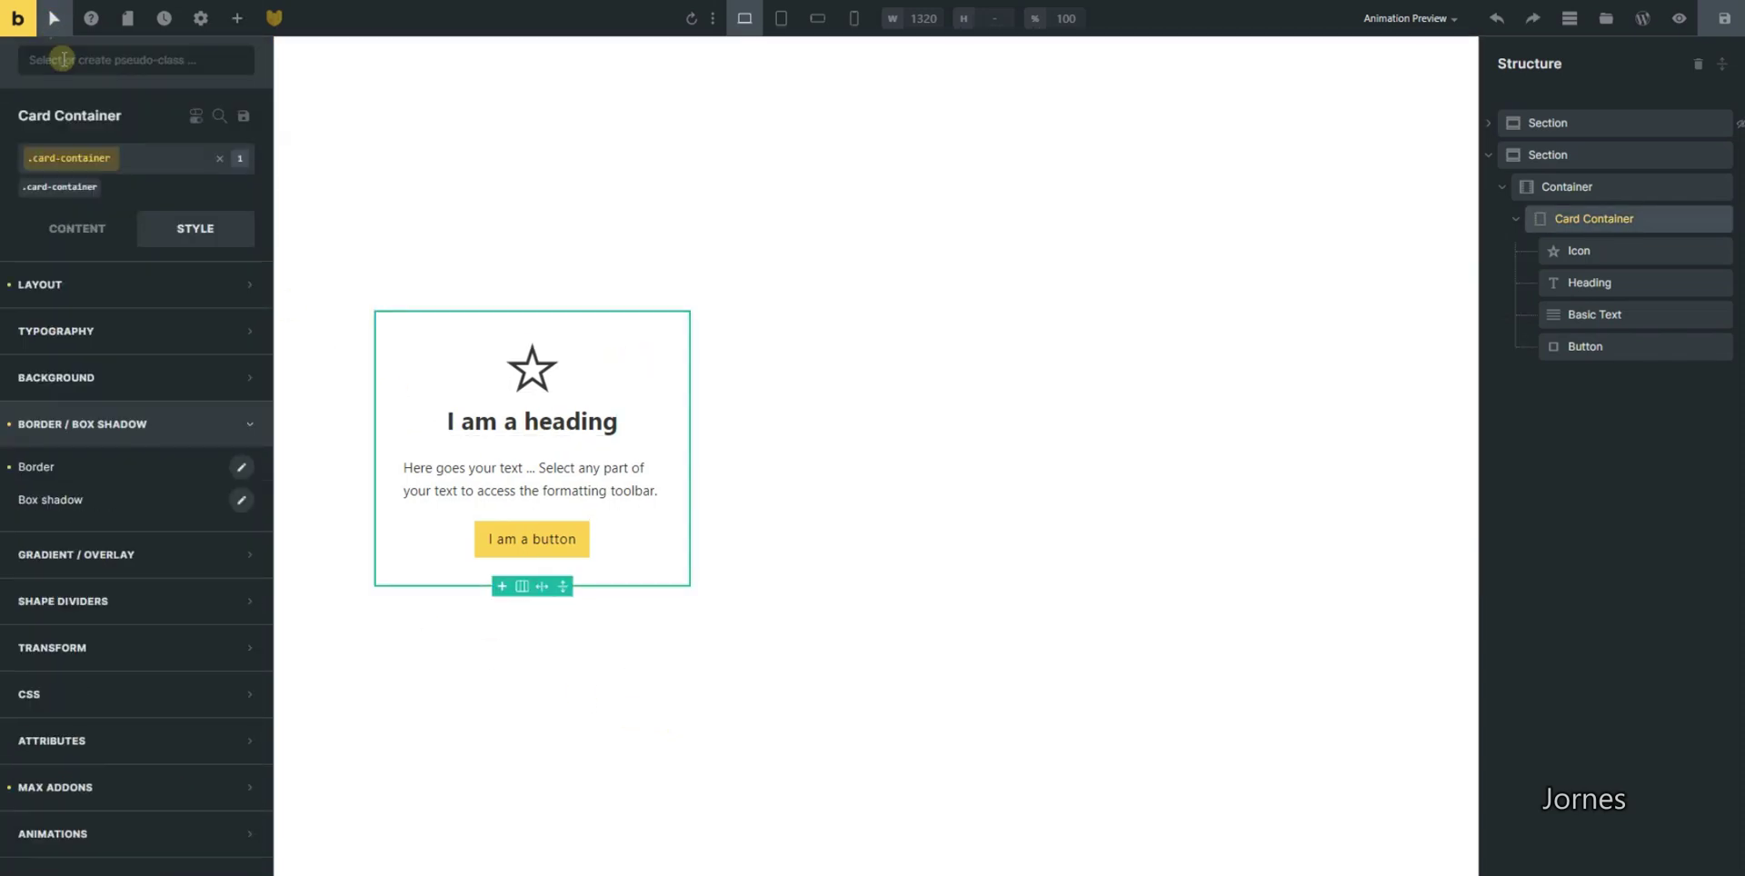
{"action": "left_click", "coordinate": [54, 58]}
{"action": "left_click", "coordinate": [69, 94]}
{"action": "left_click", "coordinate": [82, 60]}
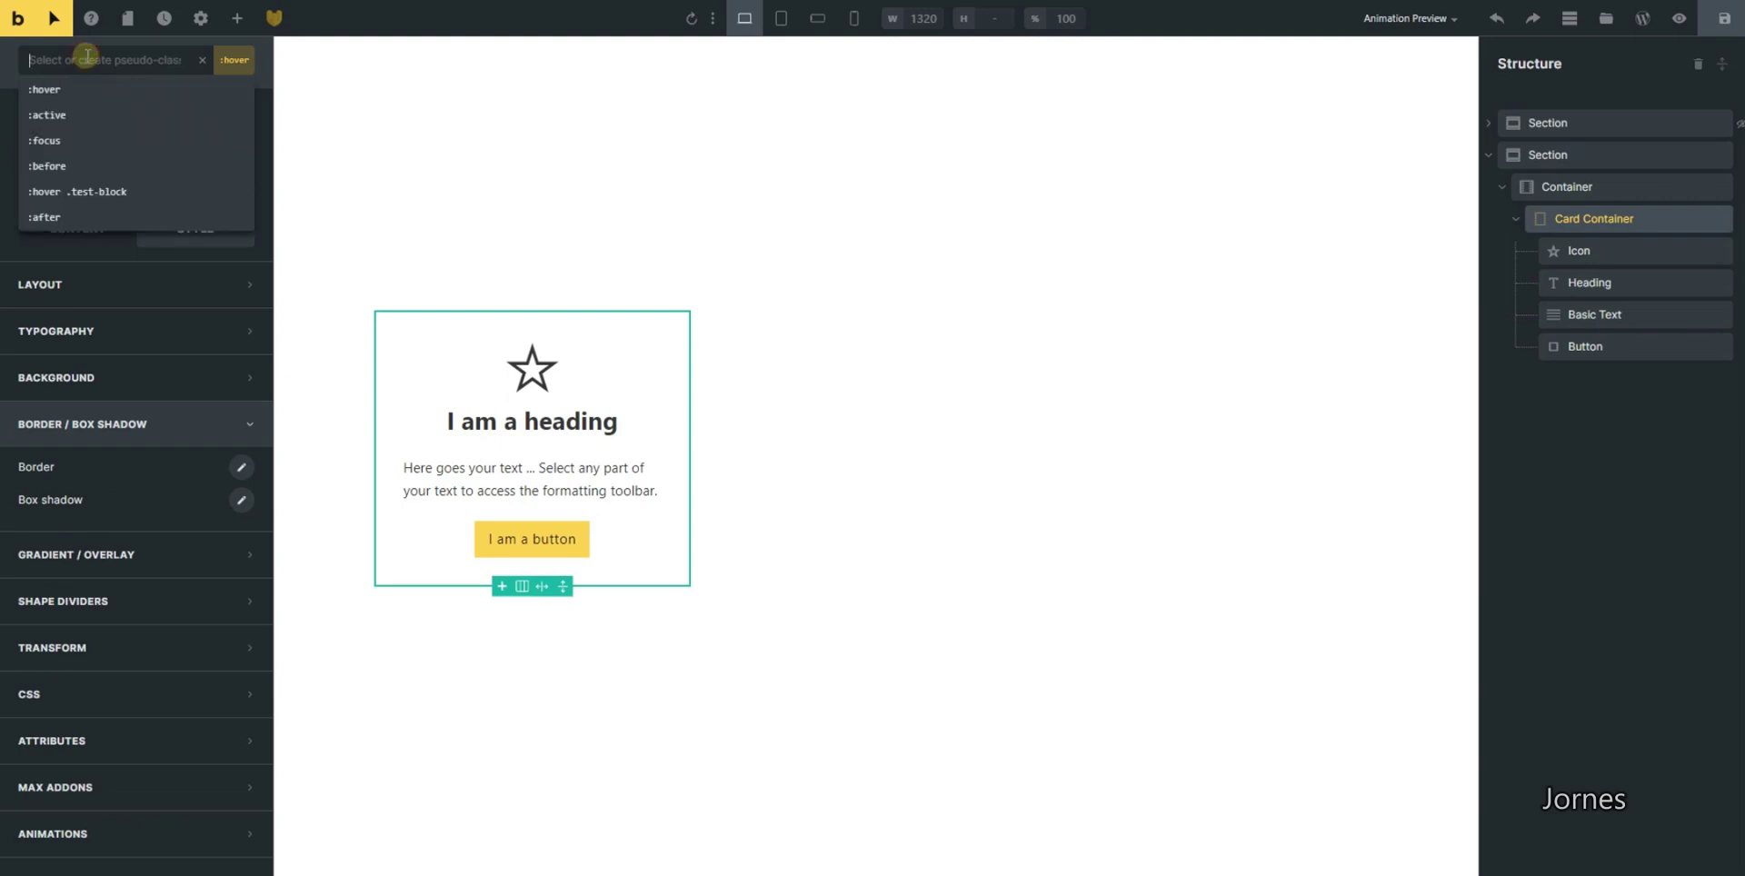
{"action": "left_click", "coordinate": [146, 390]}
{"action": "left_click", "coordinate": [241, 419]}
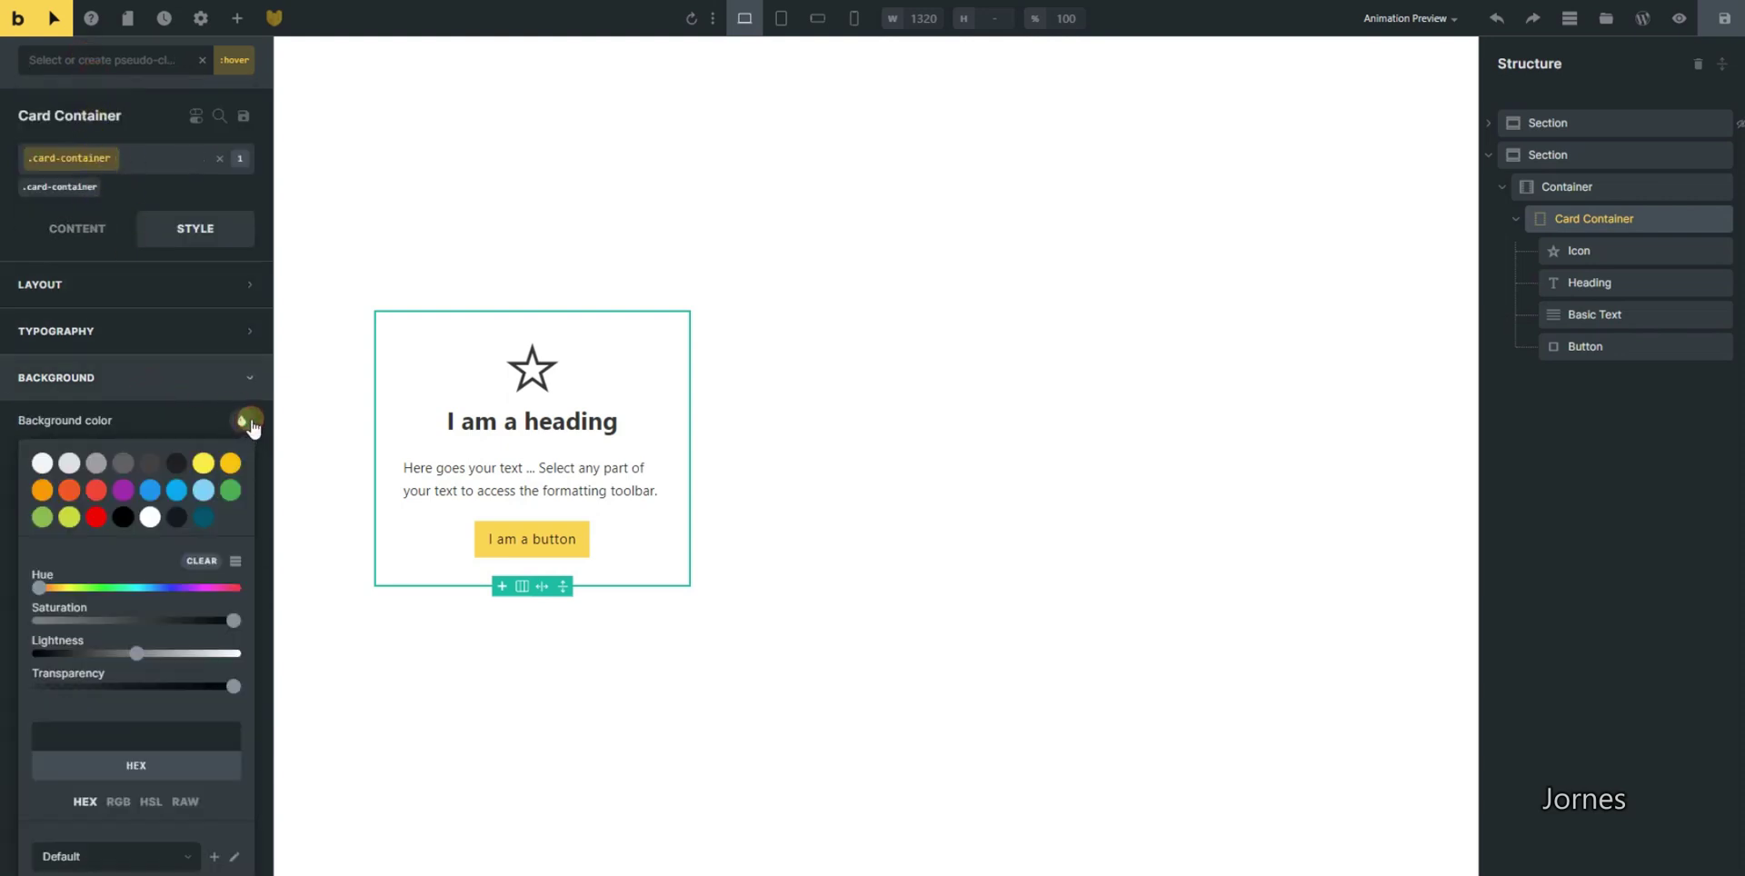
{"action": "left_click", "coordinate": [206, 524]}
{"action": "left_click", "coordinate": [241, 420]}
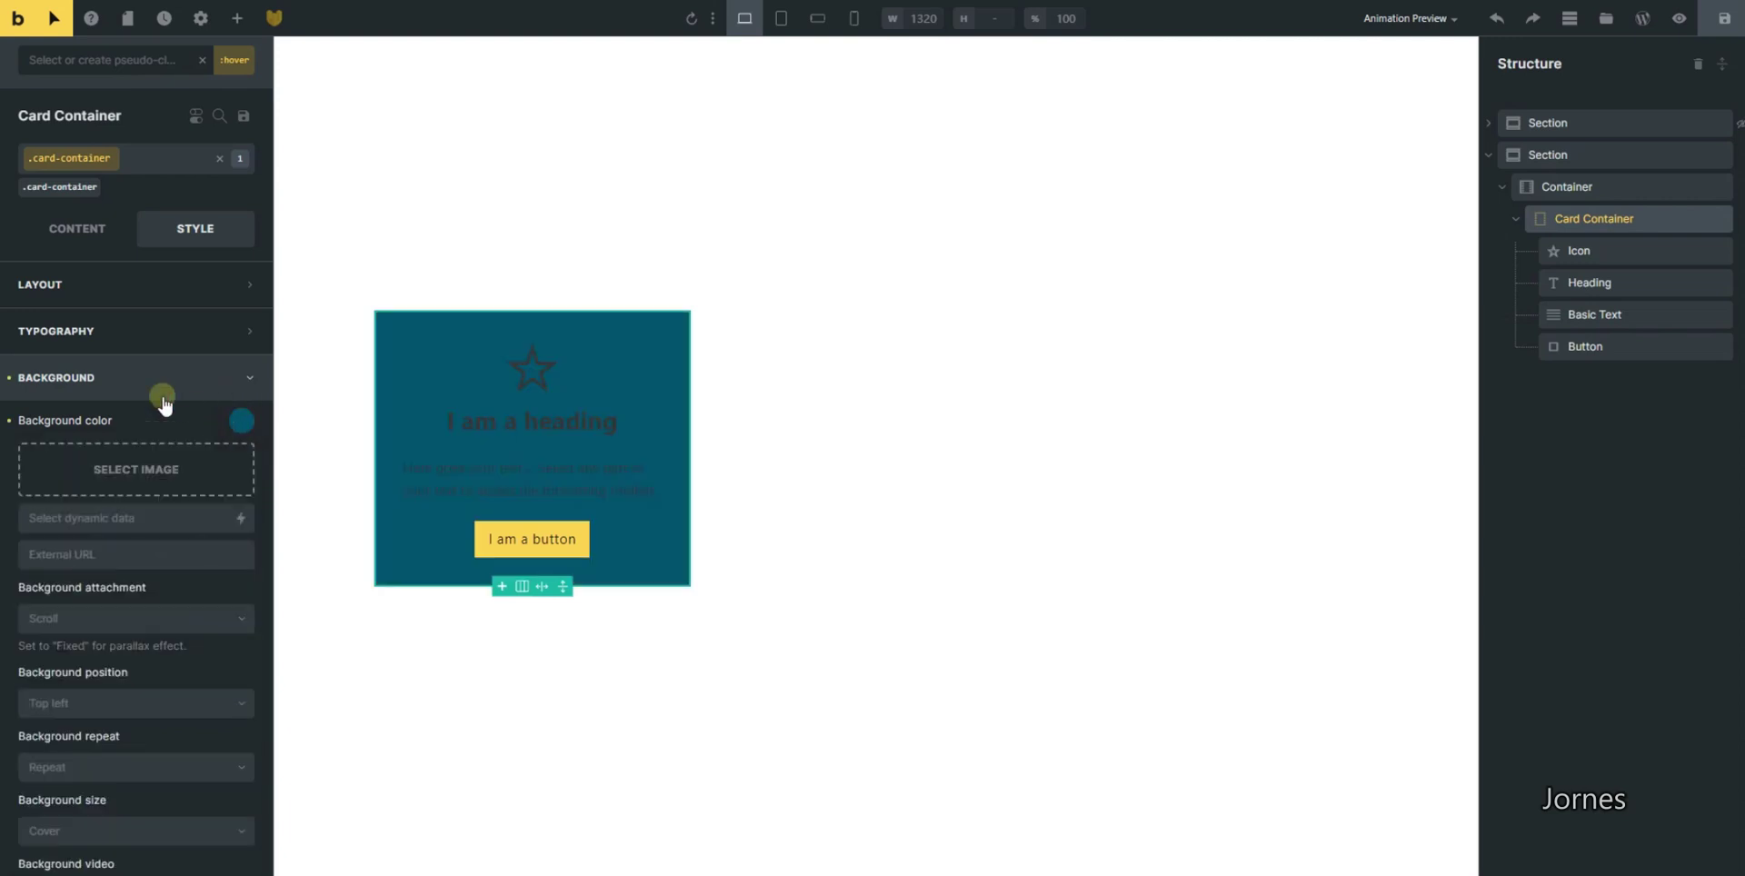
{"action": "left_click", "coordinate": [164, 402]}
Set the card-container hover border colour to the same teal swatch
{"action": "left_click", "coordinate": [183, 423]}
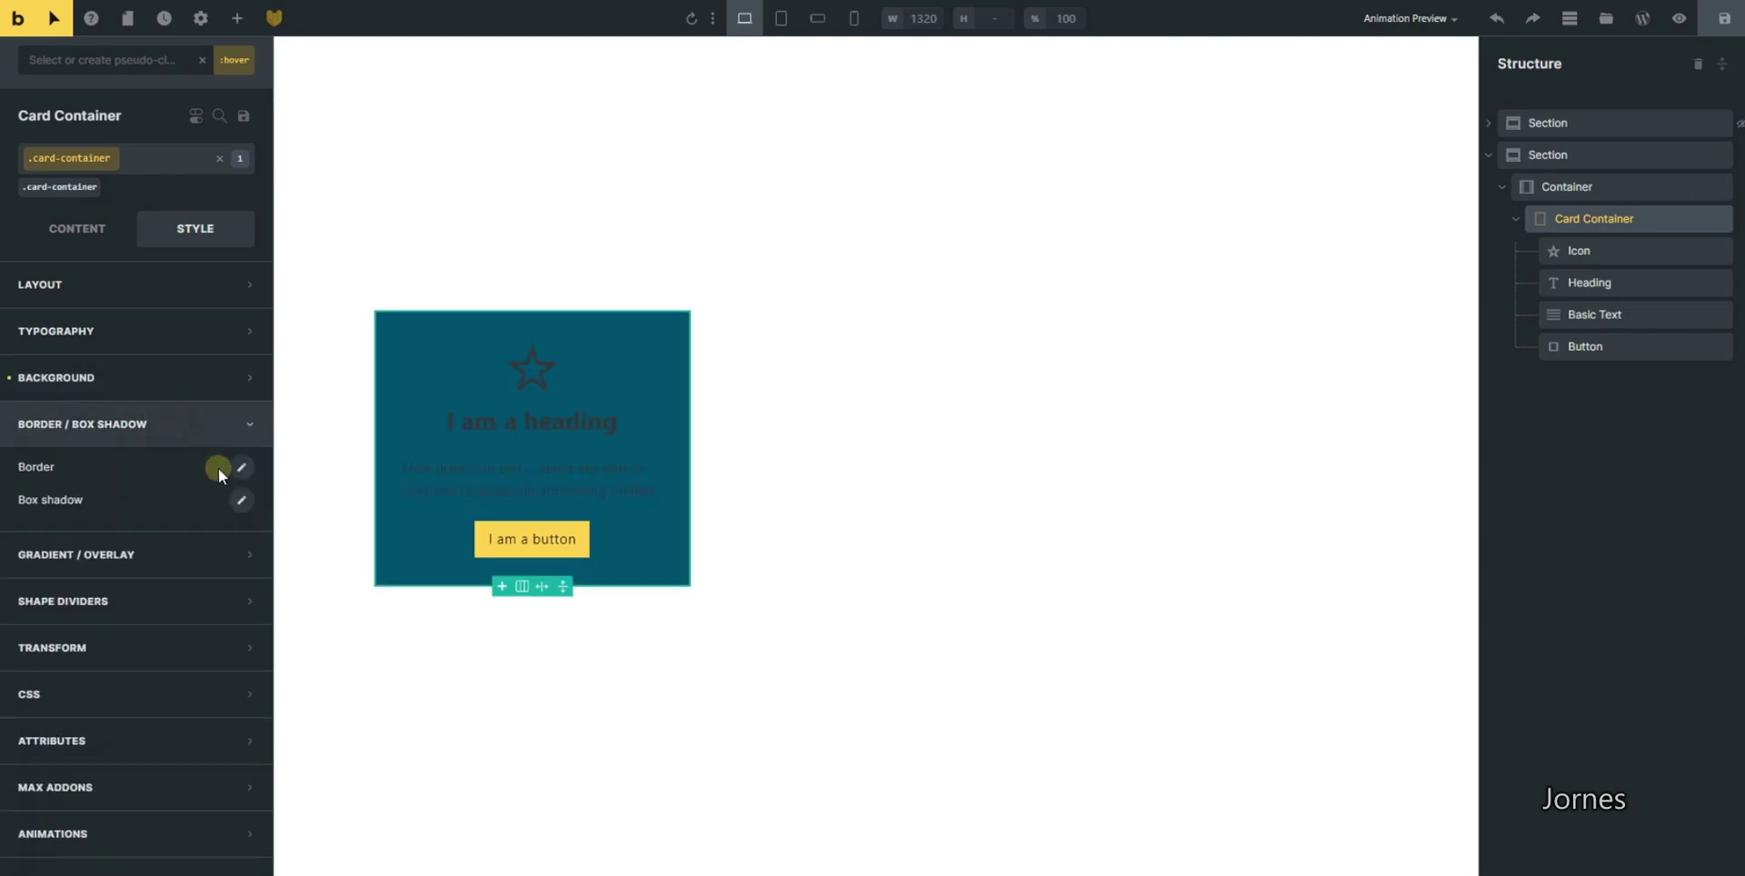
{"action": "left_click", "coordinate": [241, 505]}
{"action": "left_click", "coordinate": [240, 467]}
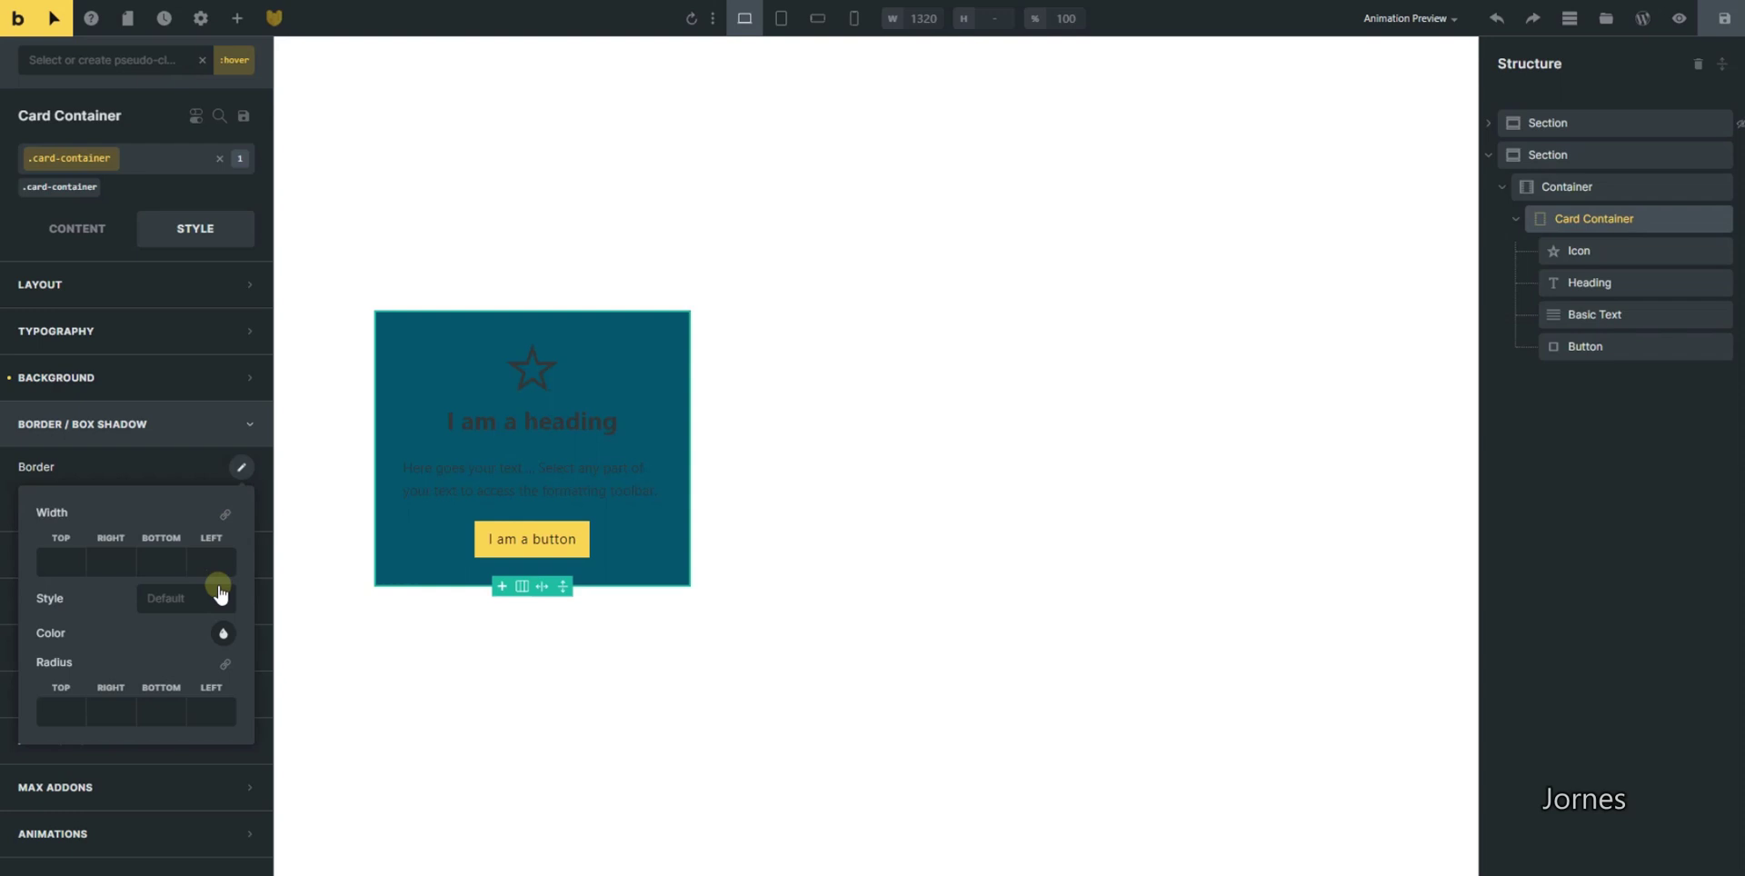
{"action": "left_click", "coordinate": [224, 633]}
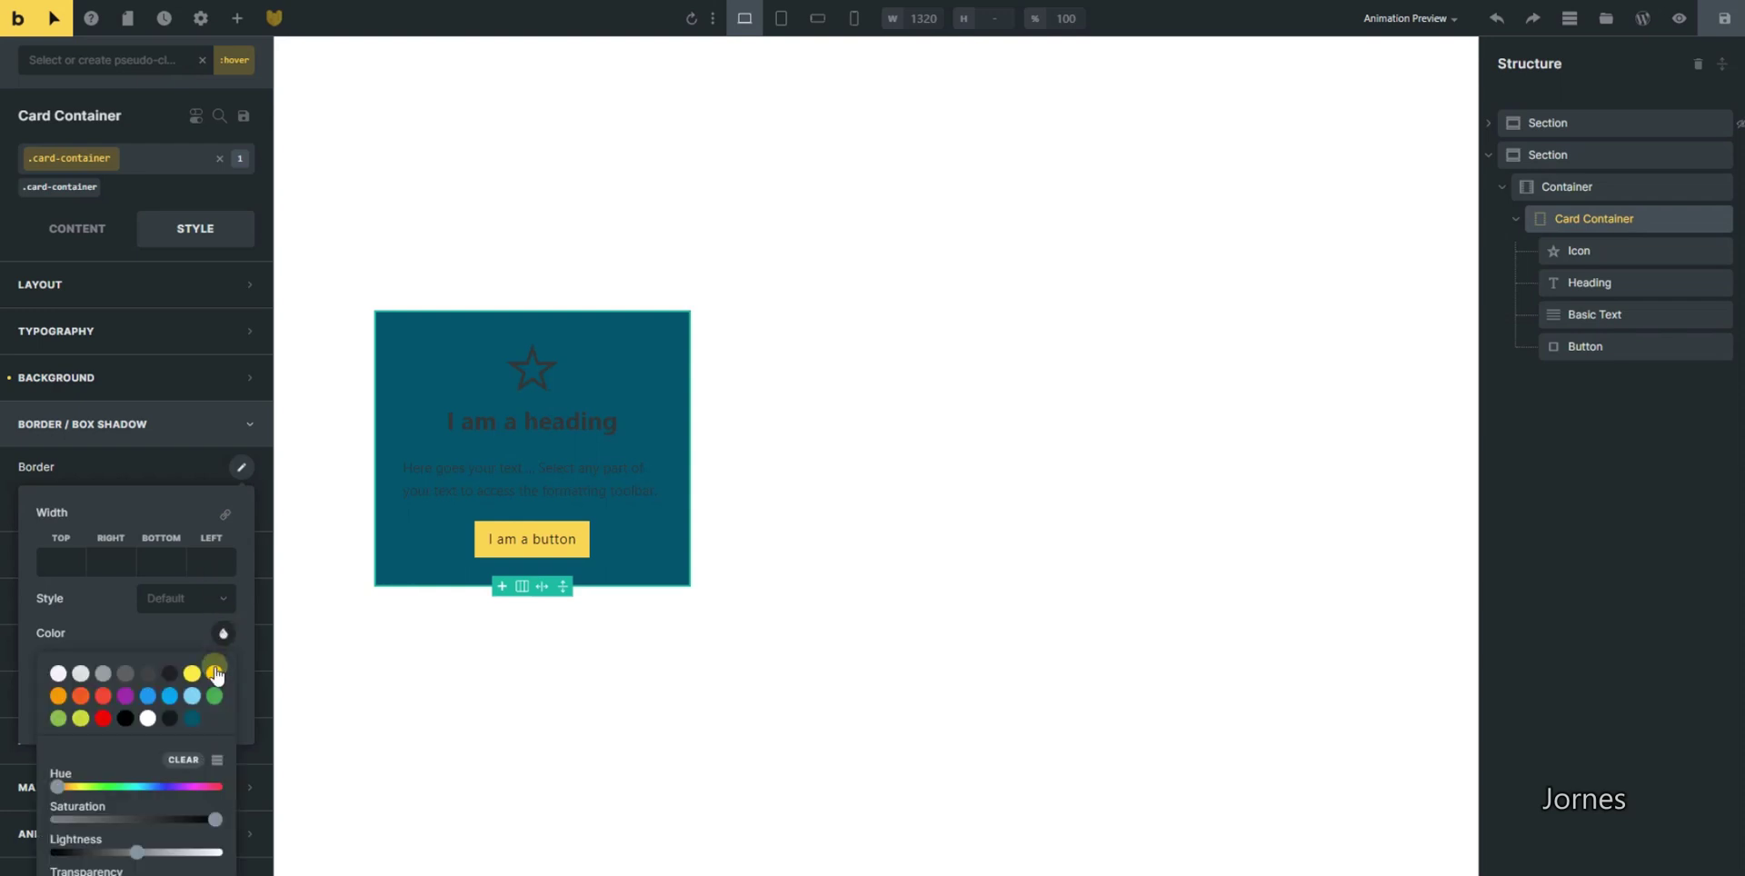
{"action": "left_click", "coordinate": [190, 720]}
{"action": "left_click", "coordinate": [241, 467]}
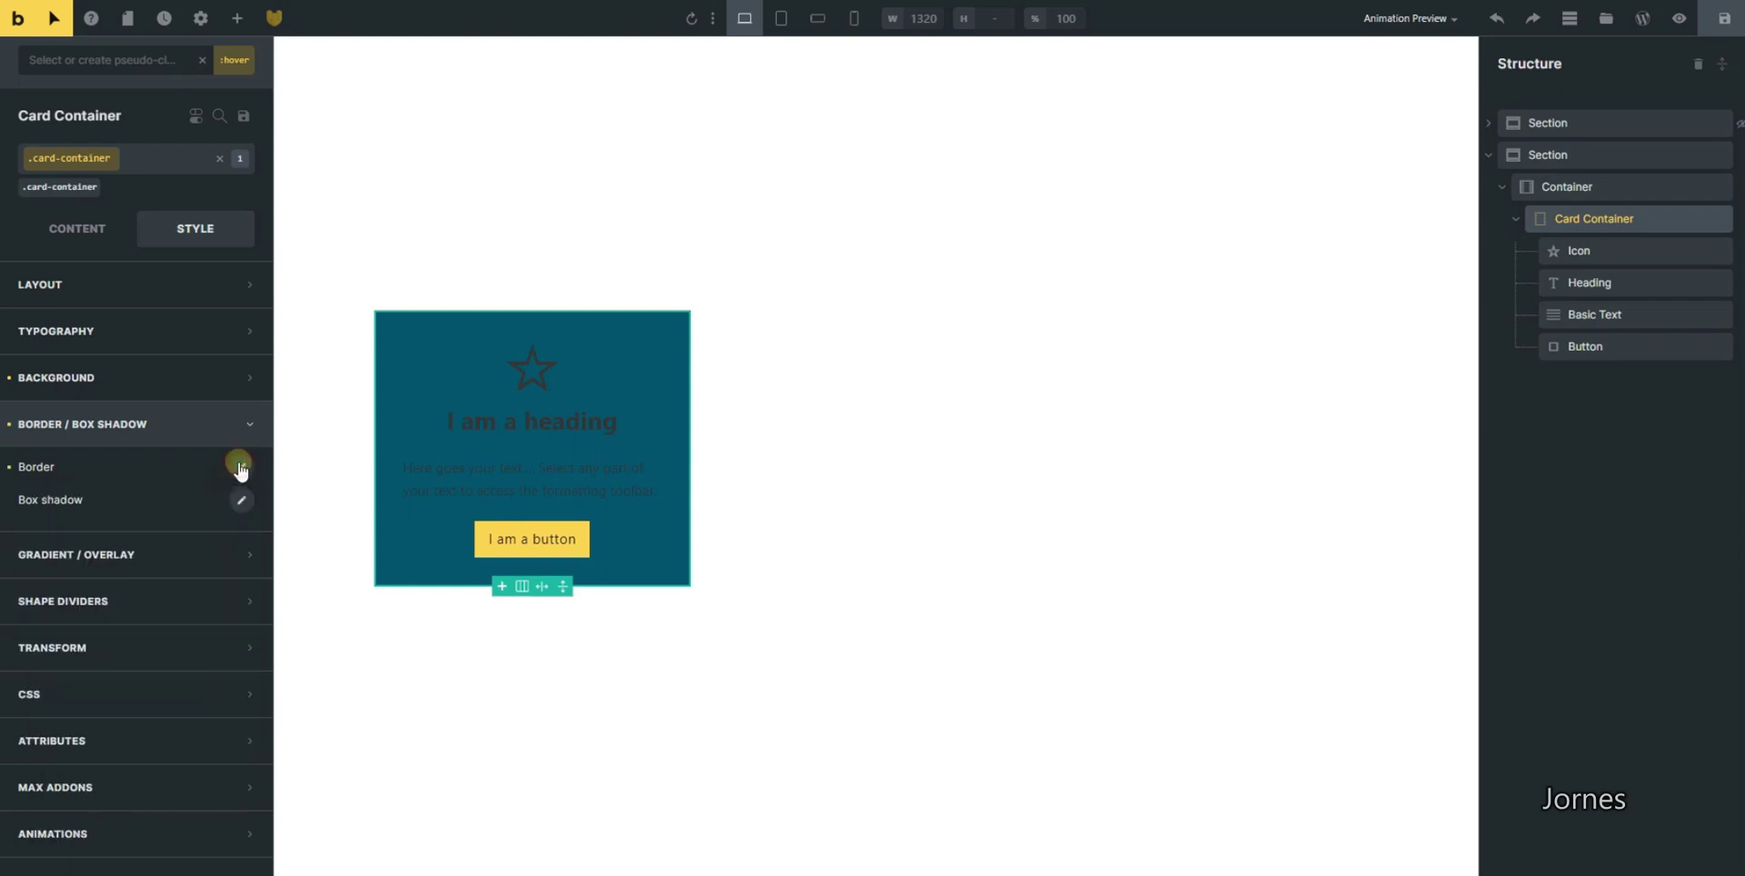
{"action": "left_click", "coordinate": [206, 417]}
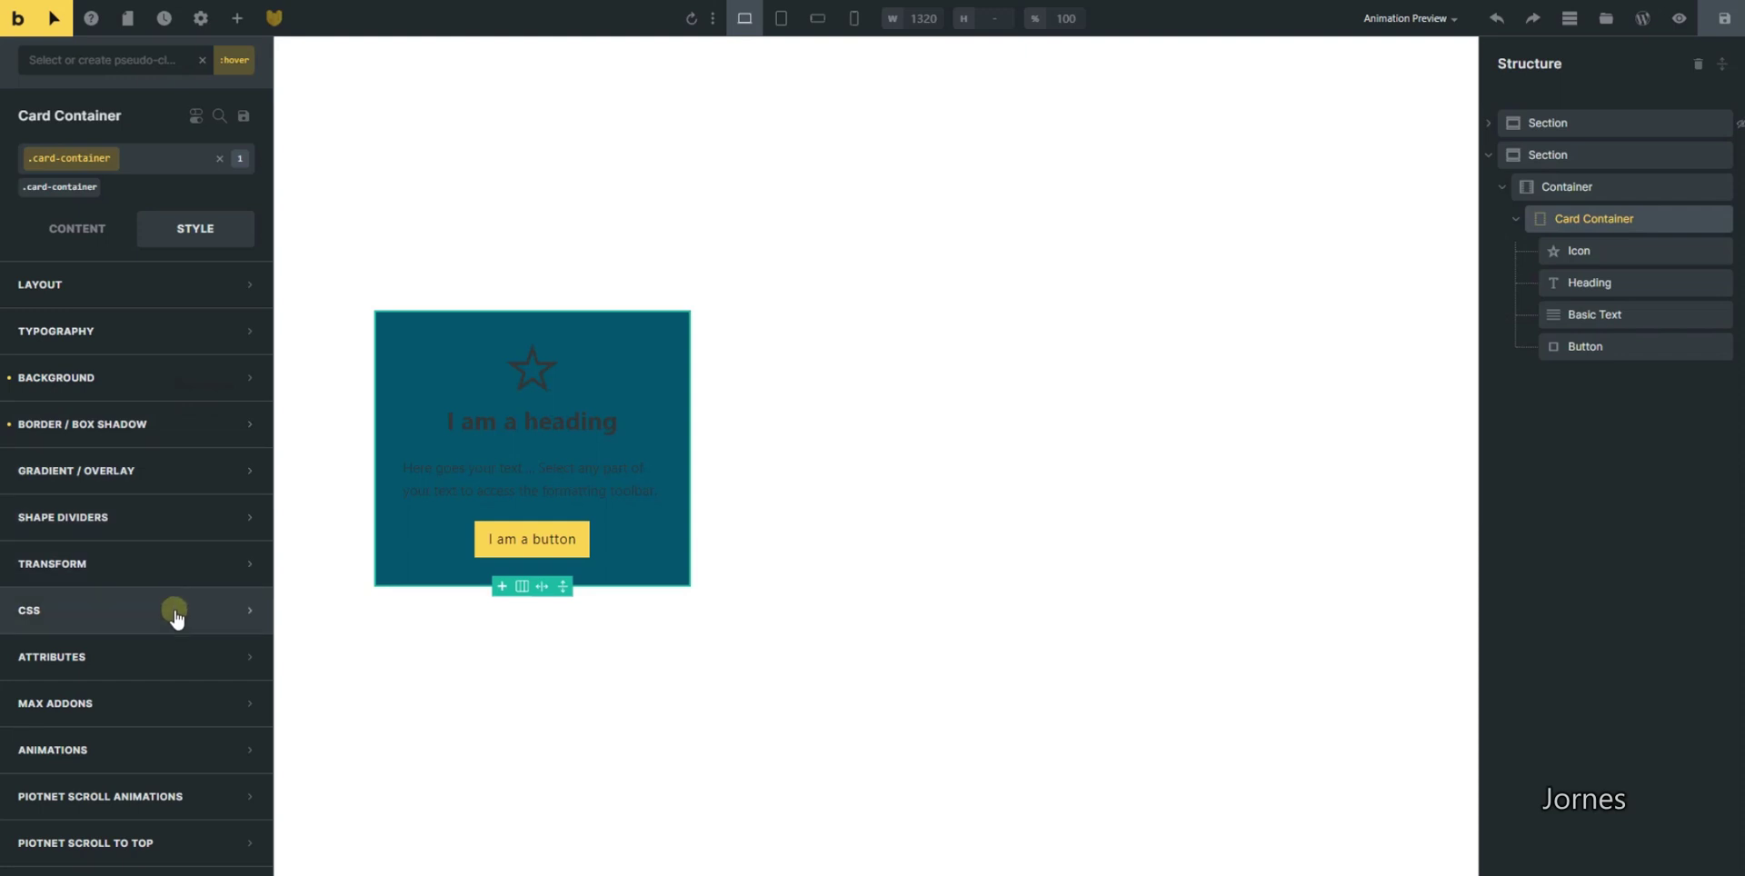
Deselect the card to view its white resting style, then reselect and deselect Card Container
{"action": "left_click", "coordinate": [502, 661]}
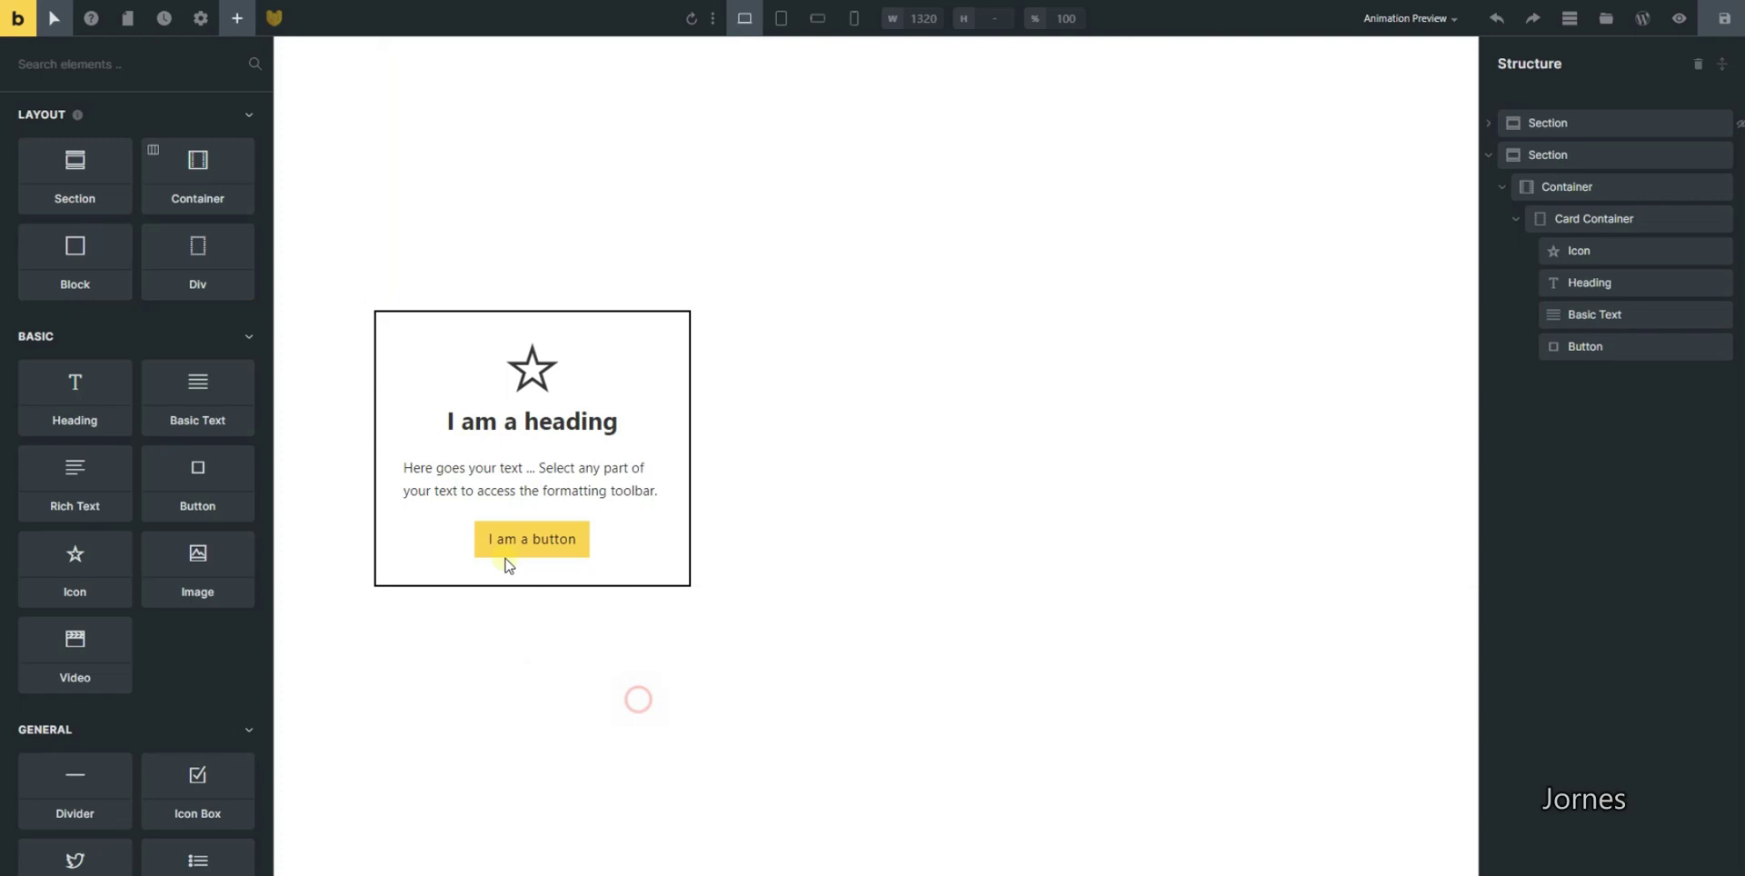
{"action": "left_click", "coordinate": [392, 362]}
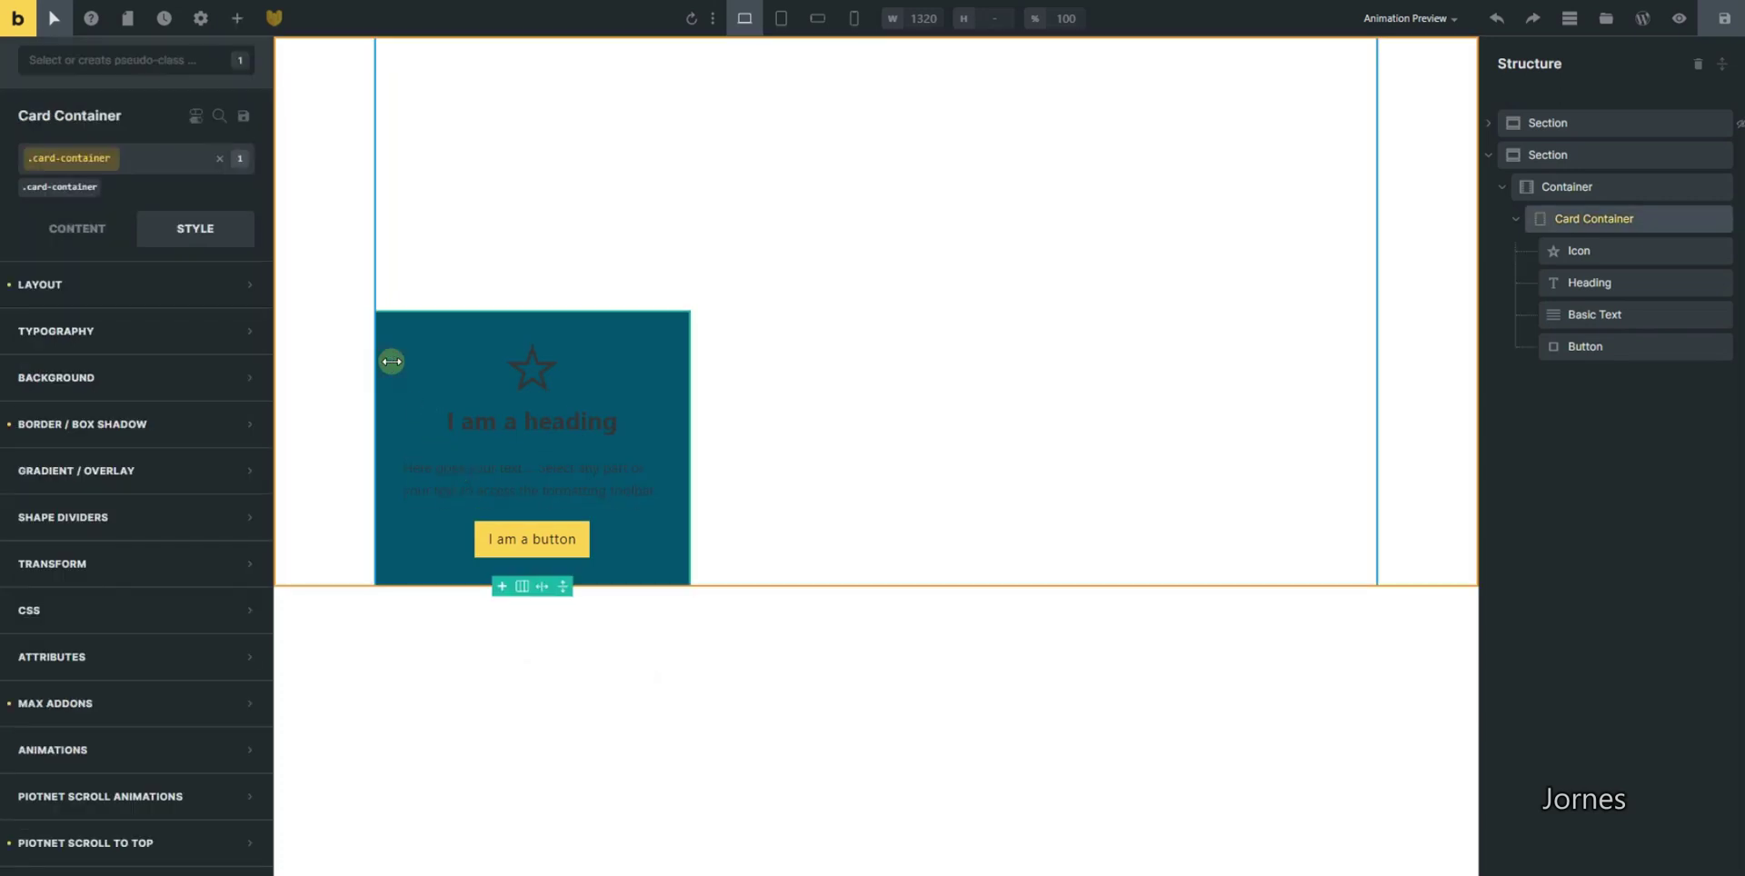
{"action": "key", "text": "Escape"}
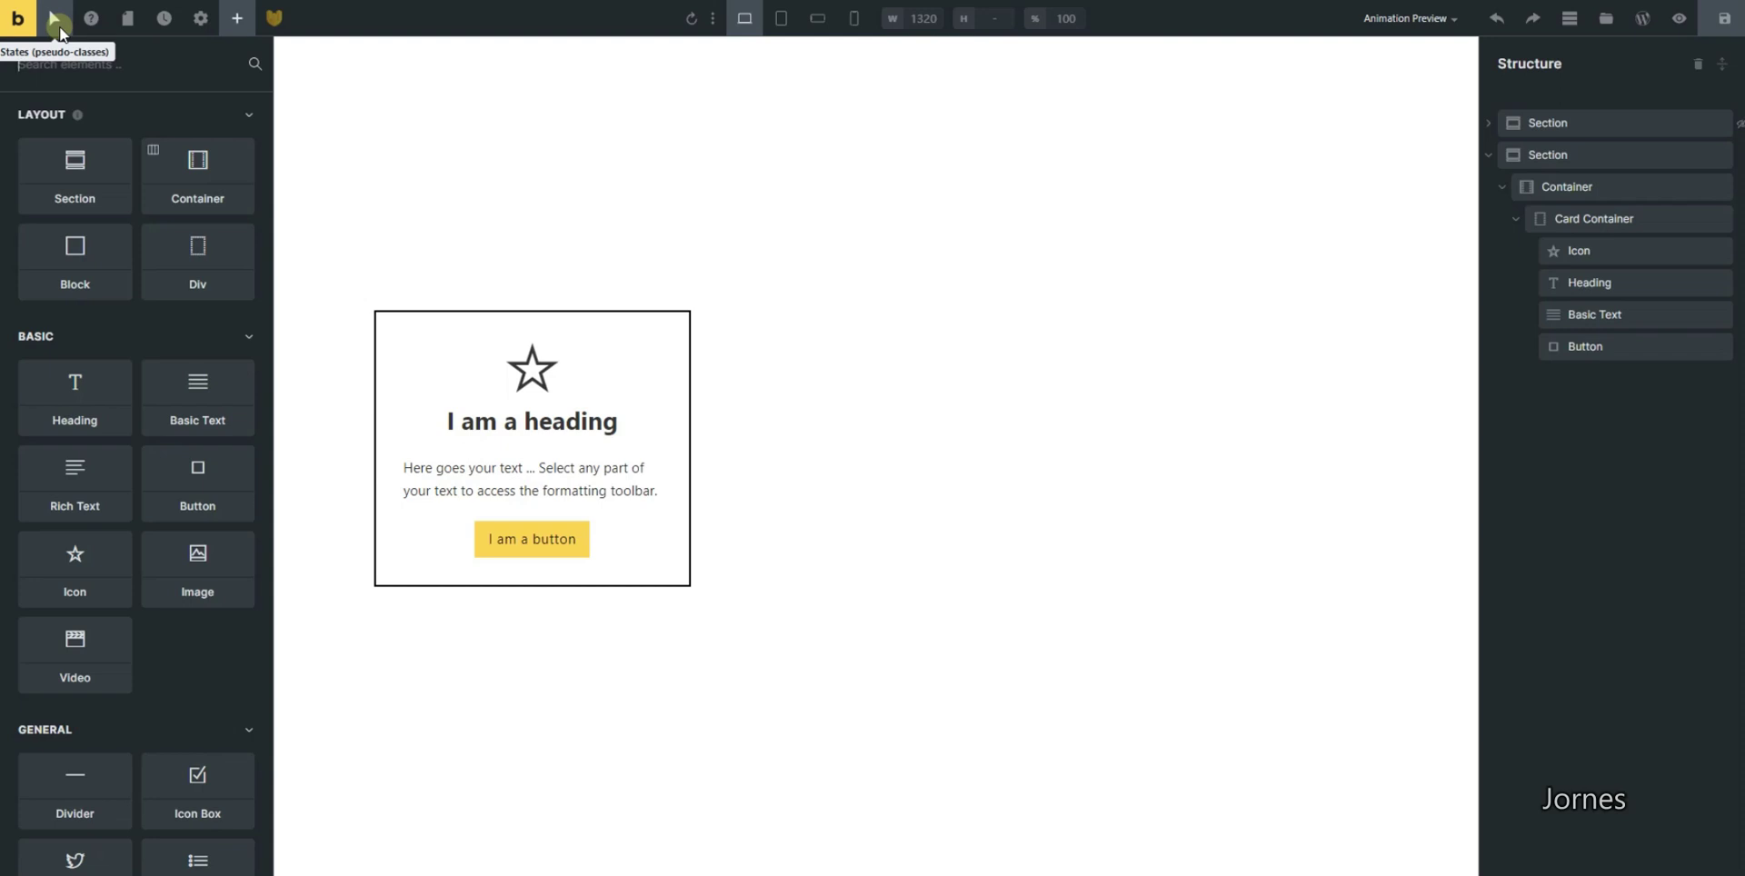
Set the card-container CSS transition to 'all 0.2s' and check the hover effect
{"action": "left_click", "coordinate": [56, 22]}
{"action": "left_click", "coordinate": [646, 351]}
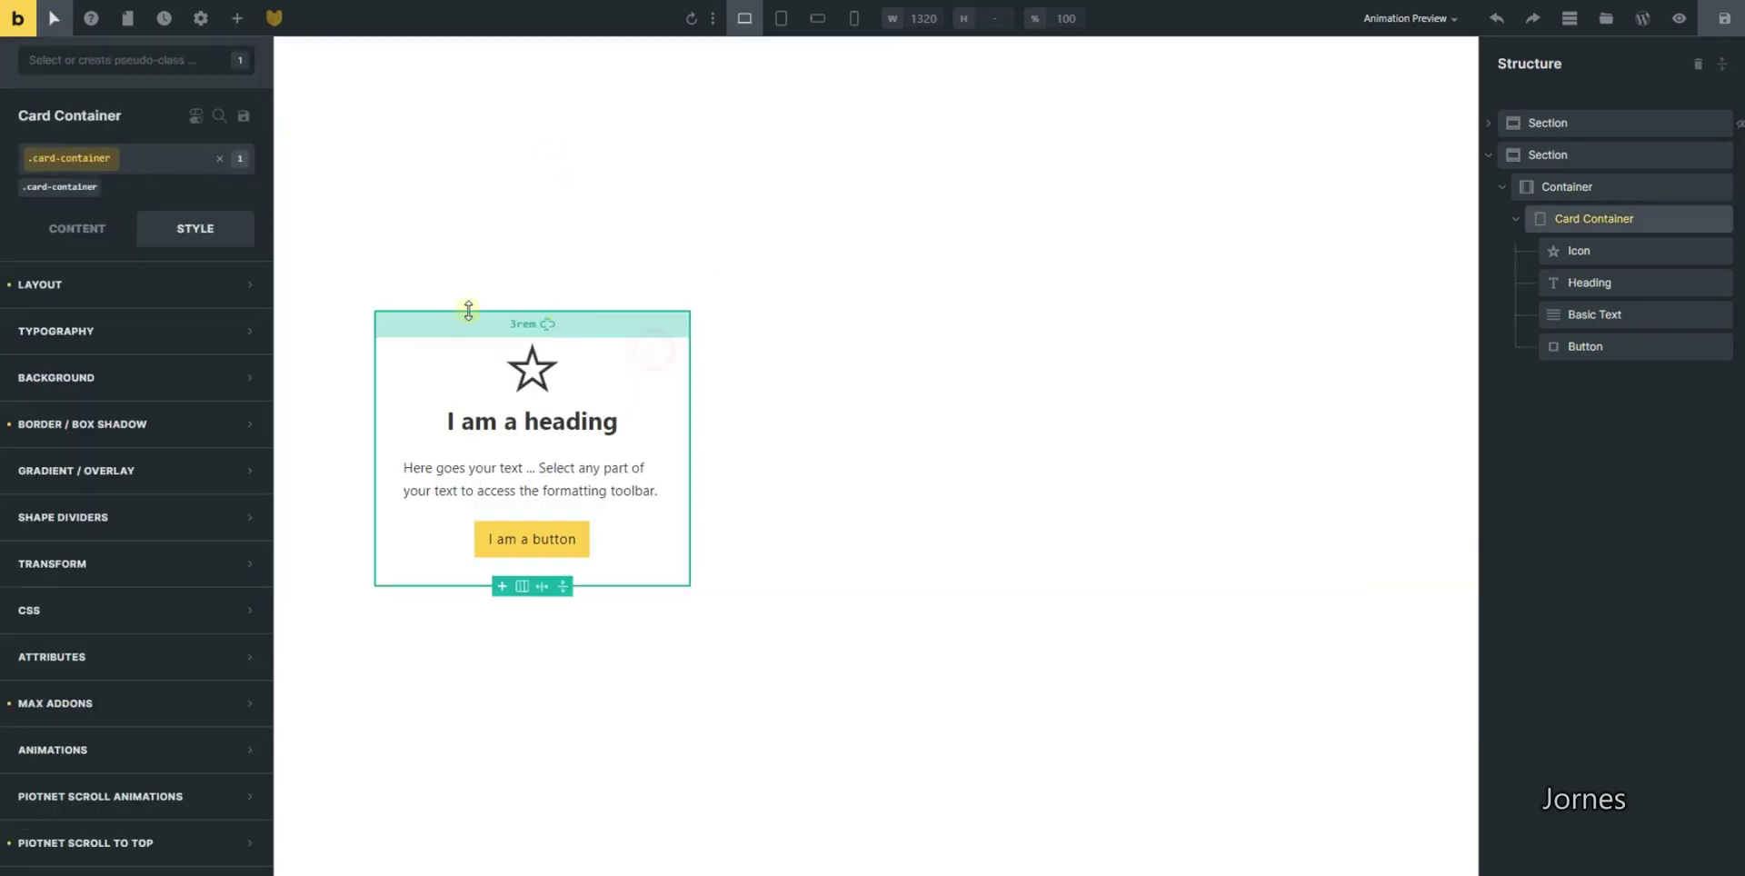
{"action": "left_click", "coordinate": [123, 607]}
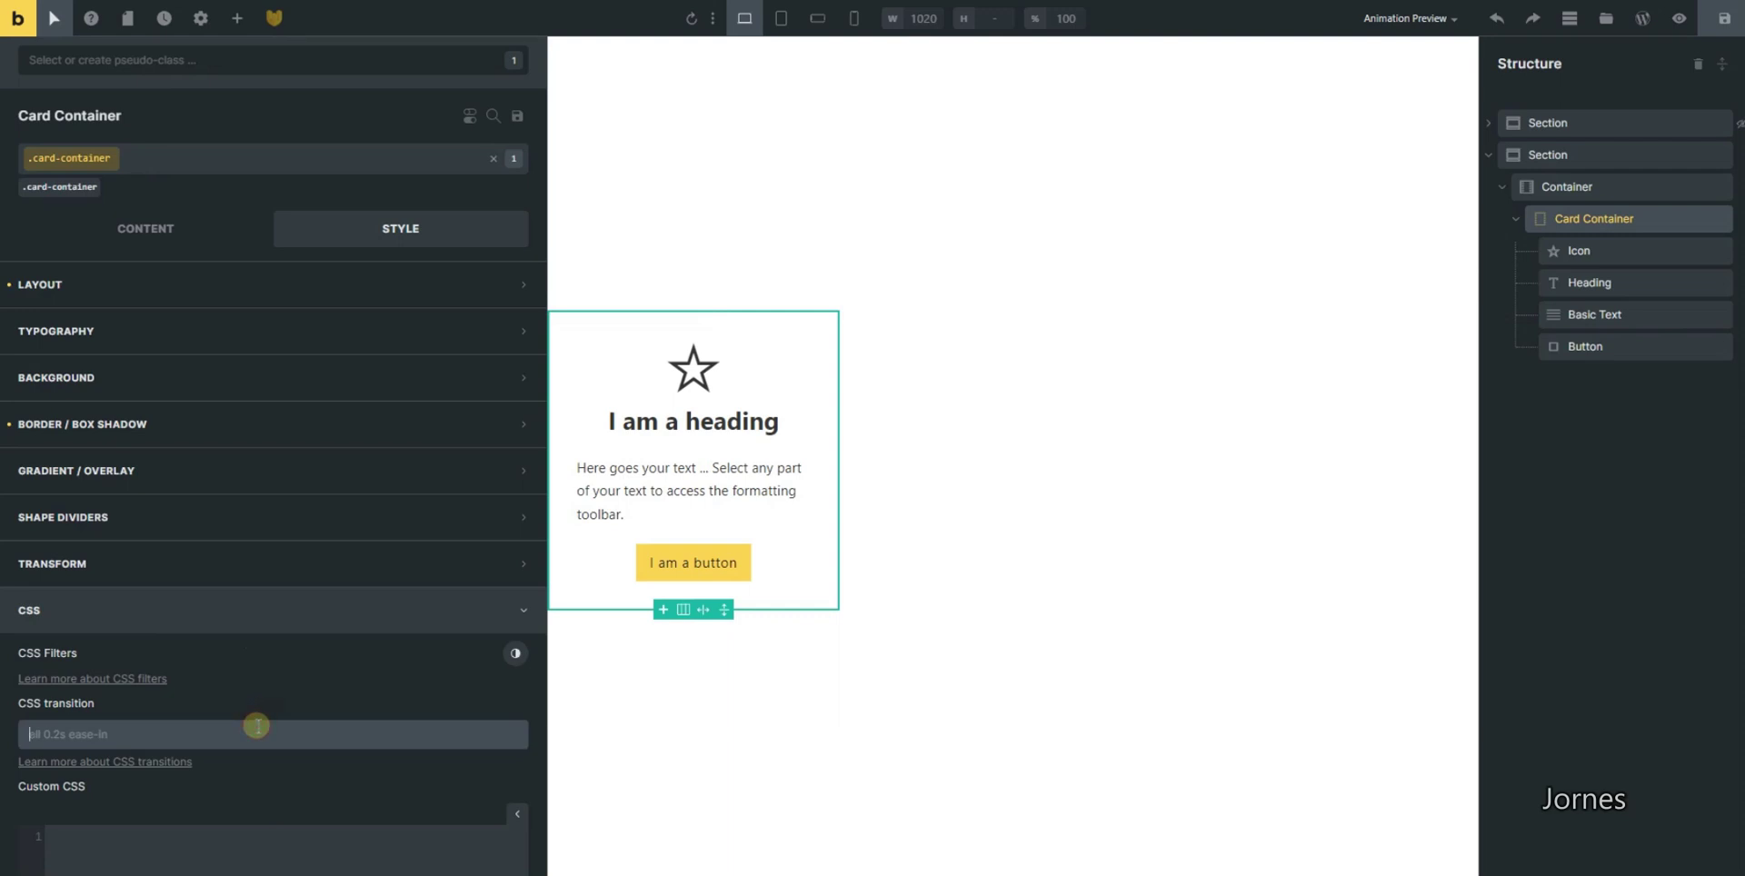
{"action": "type", "text": "all 0.2s ease-in"}
{"action": "left_click", "coordinate": [138, 622]}
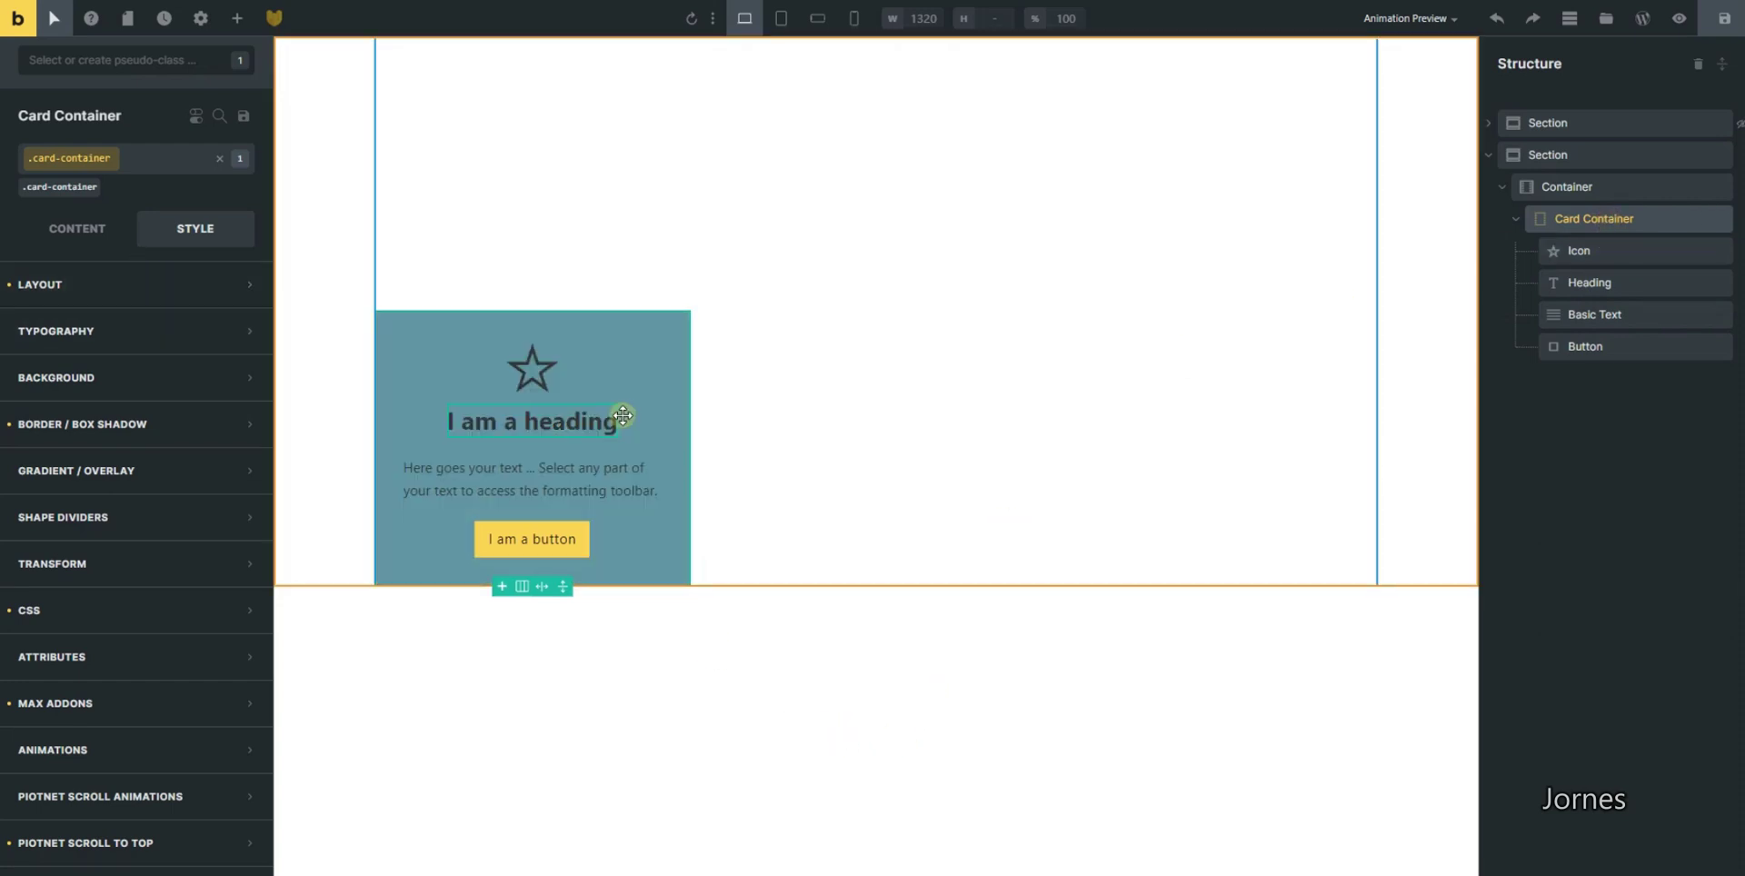
{"action": "left_click", "coordinate": [878, 732]}
{"action": "left_click", "coordinate": [1631, 219]}
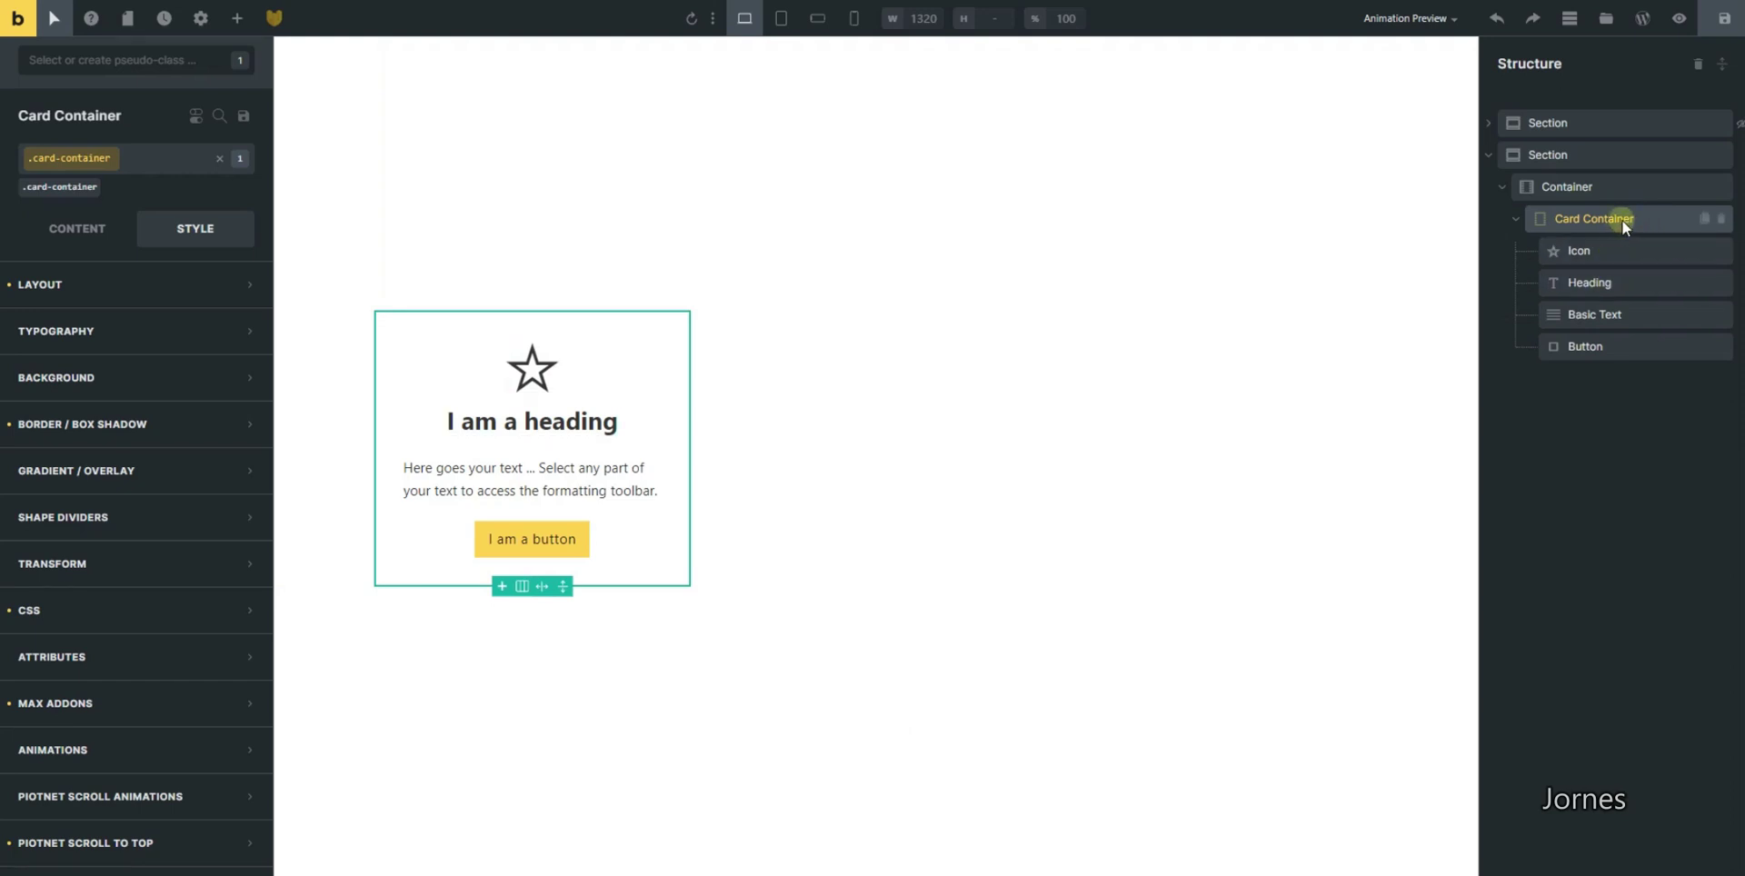
Create a ':hover .card-icon' pseudo-class state on the card container
{"action": "left_click", "coordinate": [66, 22]}
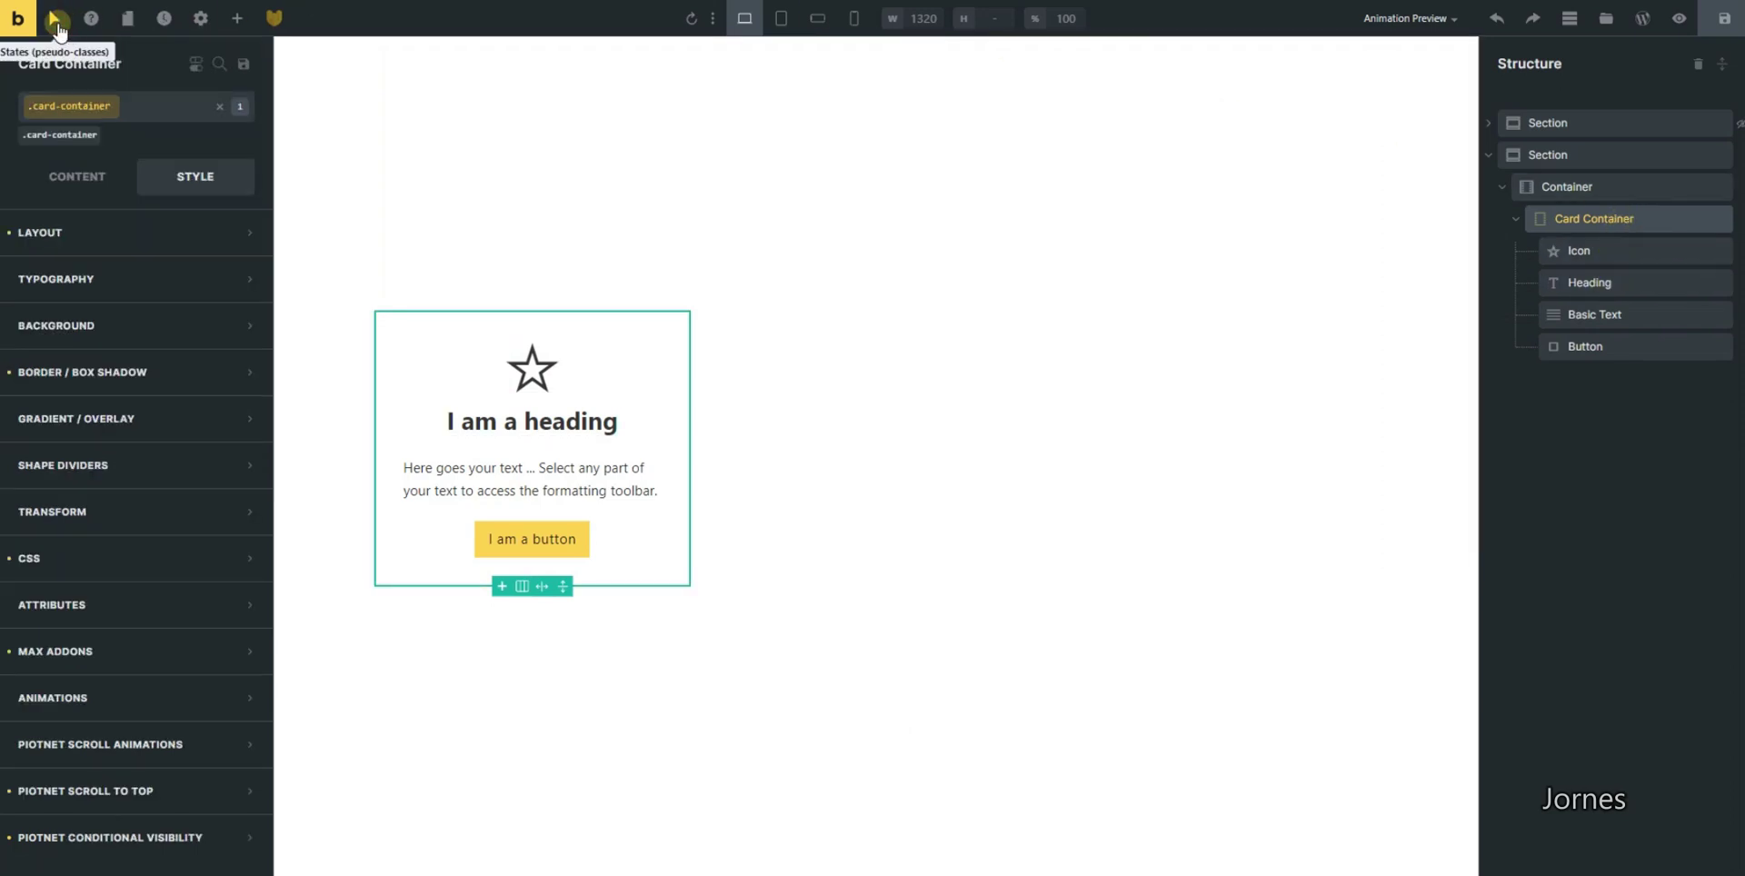
{"action": "left_click", "coordinate": [55, 22]}
{"action": "left_click", "coordinate": [69, 55]}
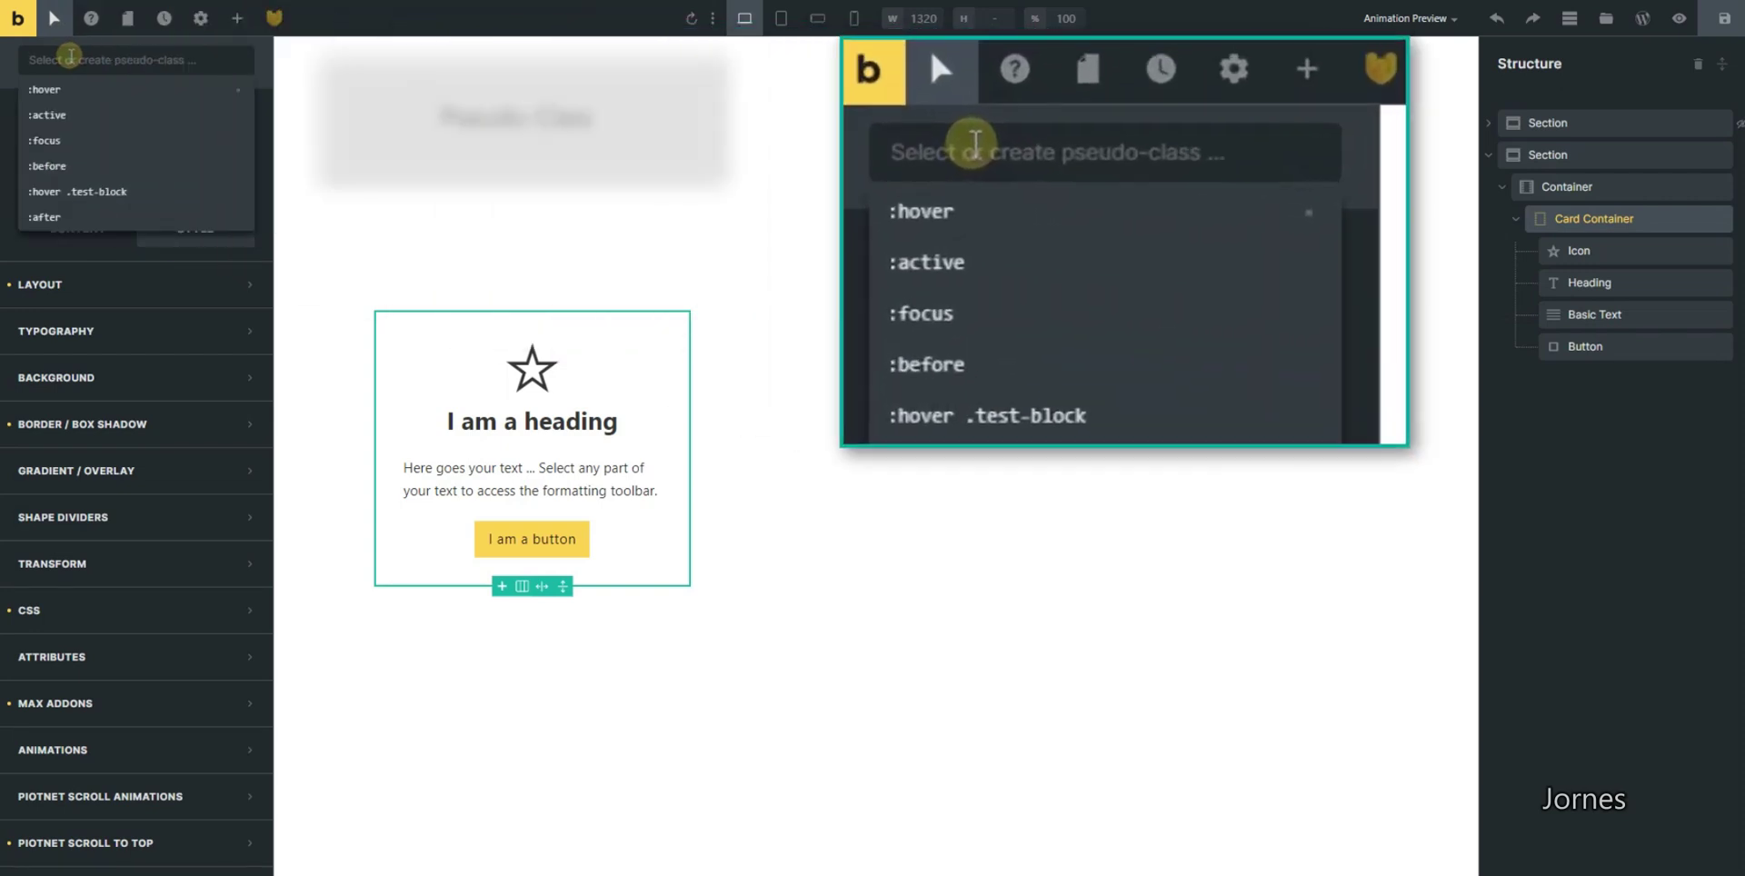
{"action": "type", "text": ":"}
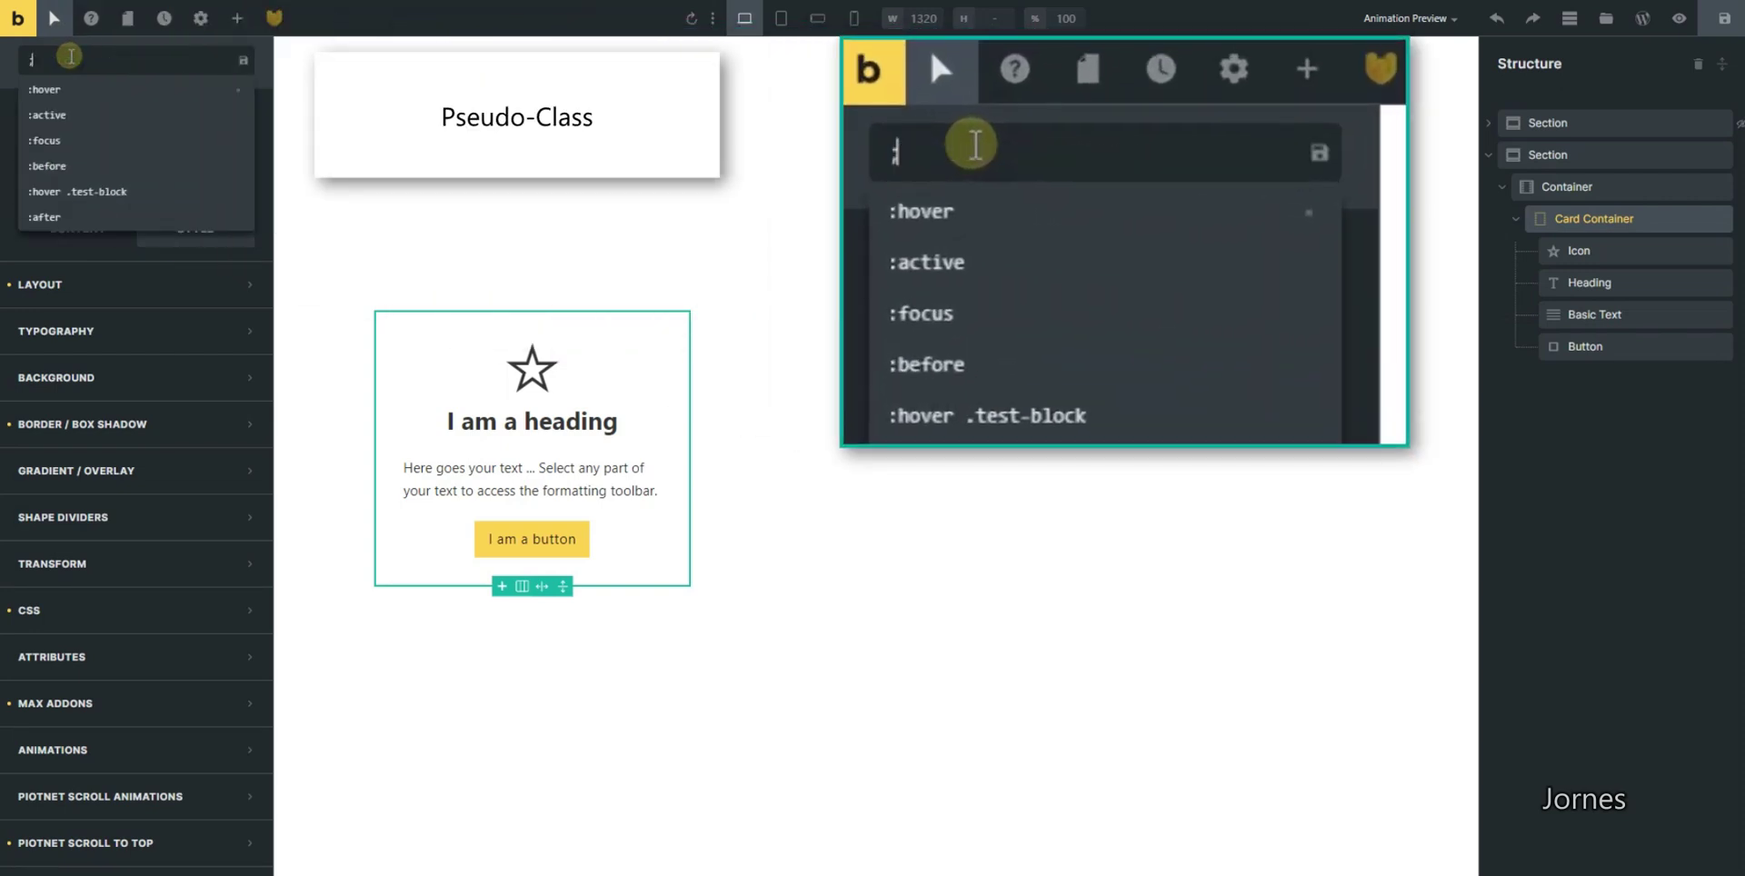
{"action": "type", "text": "hover"}
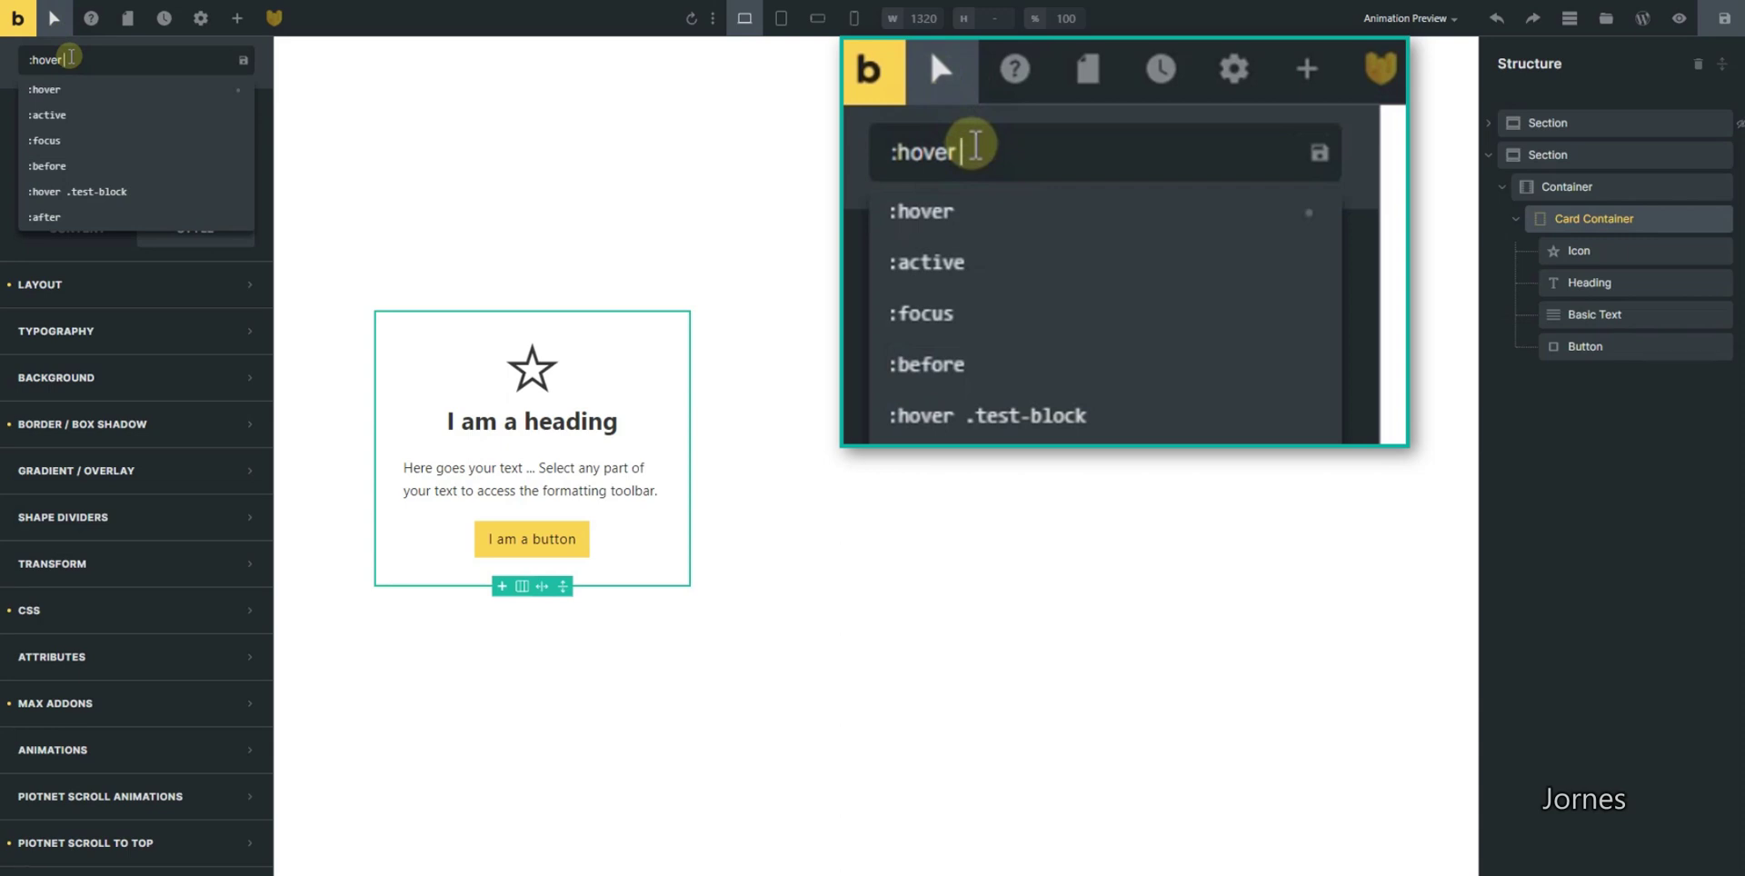
{"action": "type", "text": "."}
{"action": "type", "text": "card-icon"}
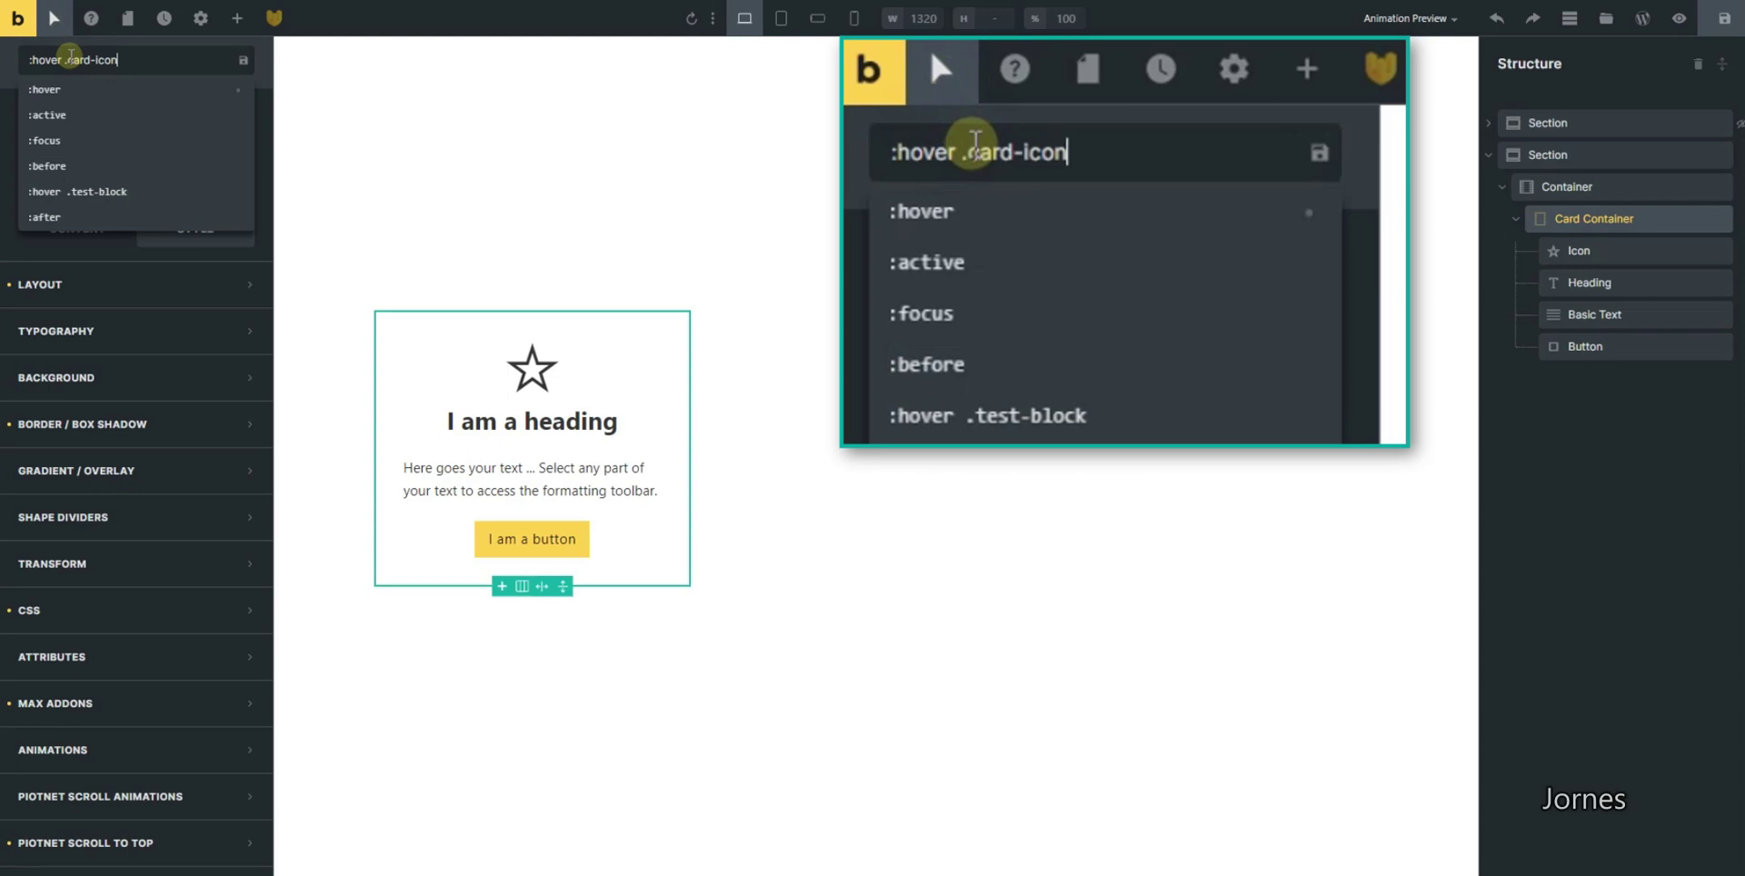
{"action": "key", "text": "Return"}
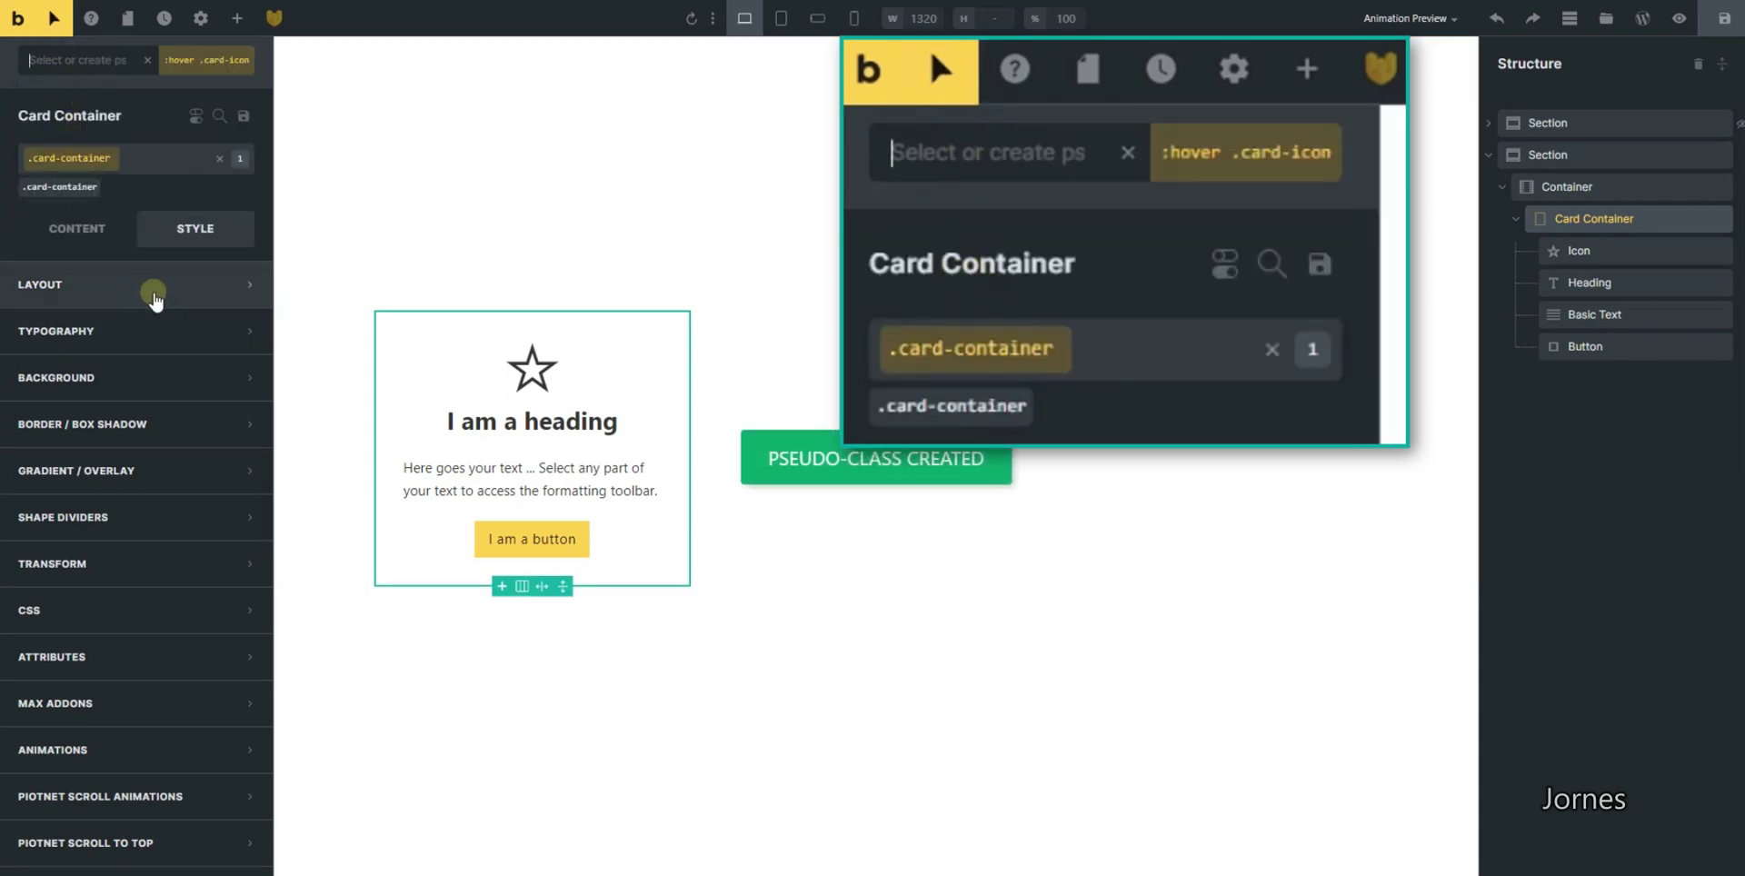
Set the typography colour for that state to light grey #f5f5f5
{"action": "left_click", "coordinate": [95, 345]}
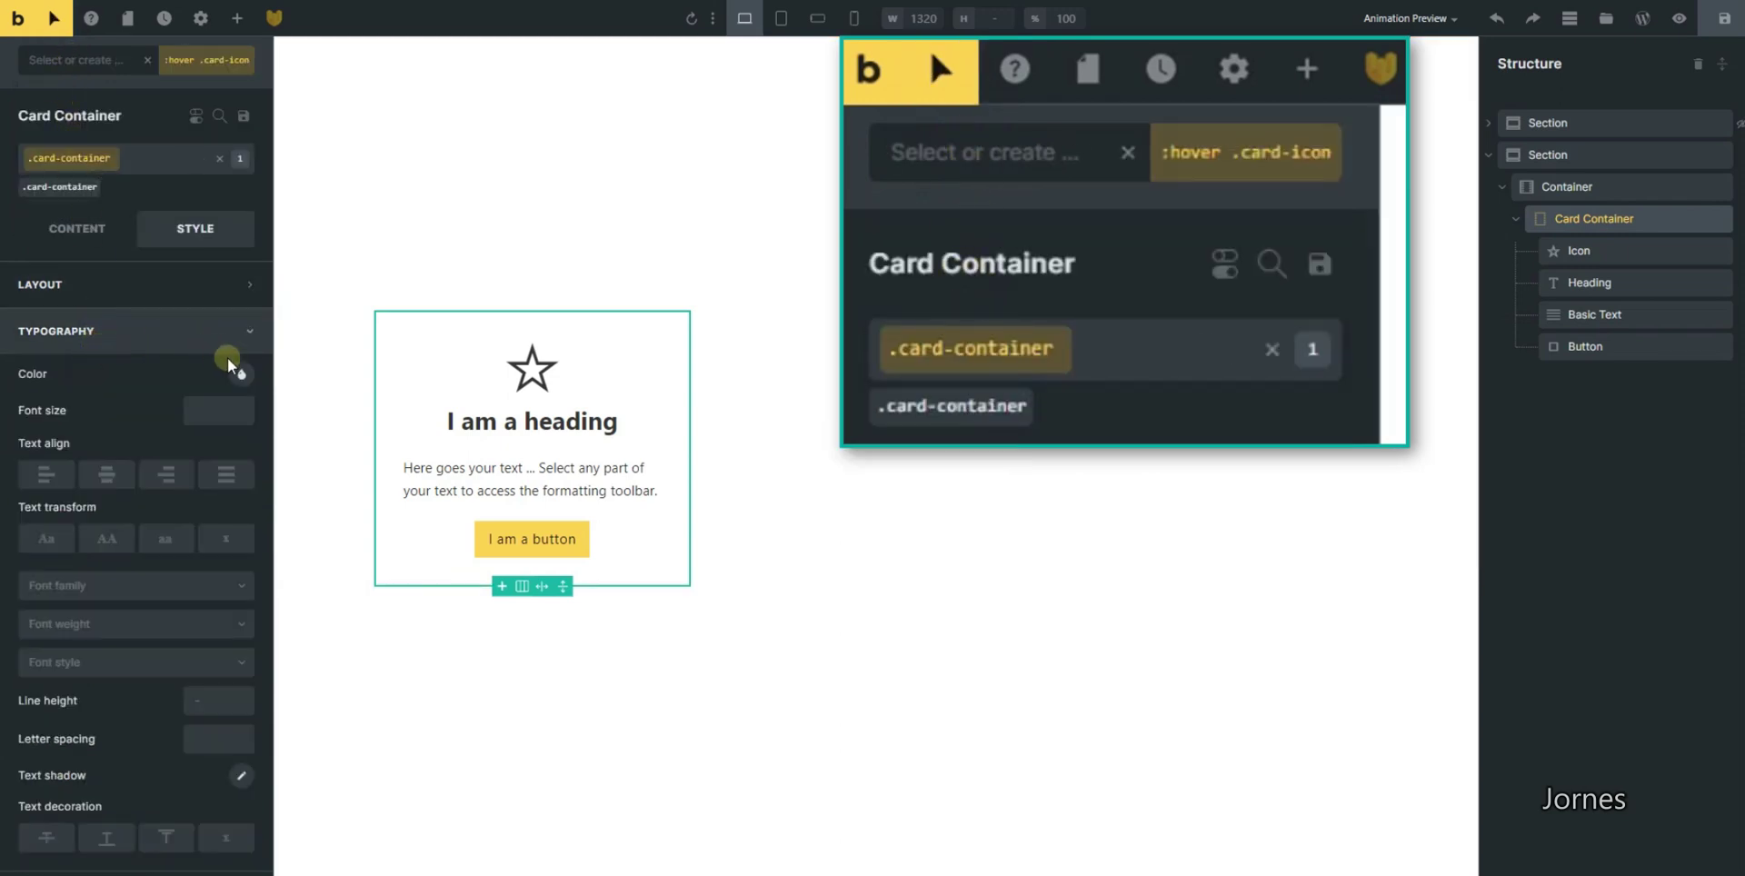
{"action": "left_click", "coordinate": [239, 375]}
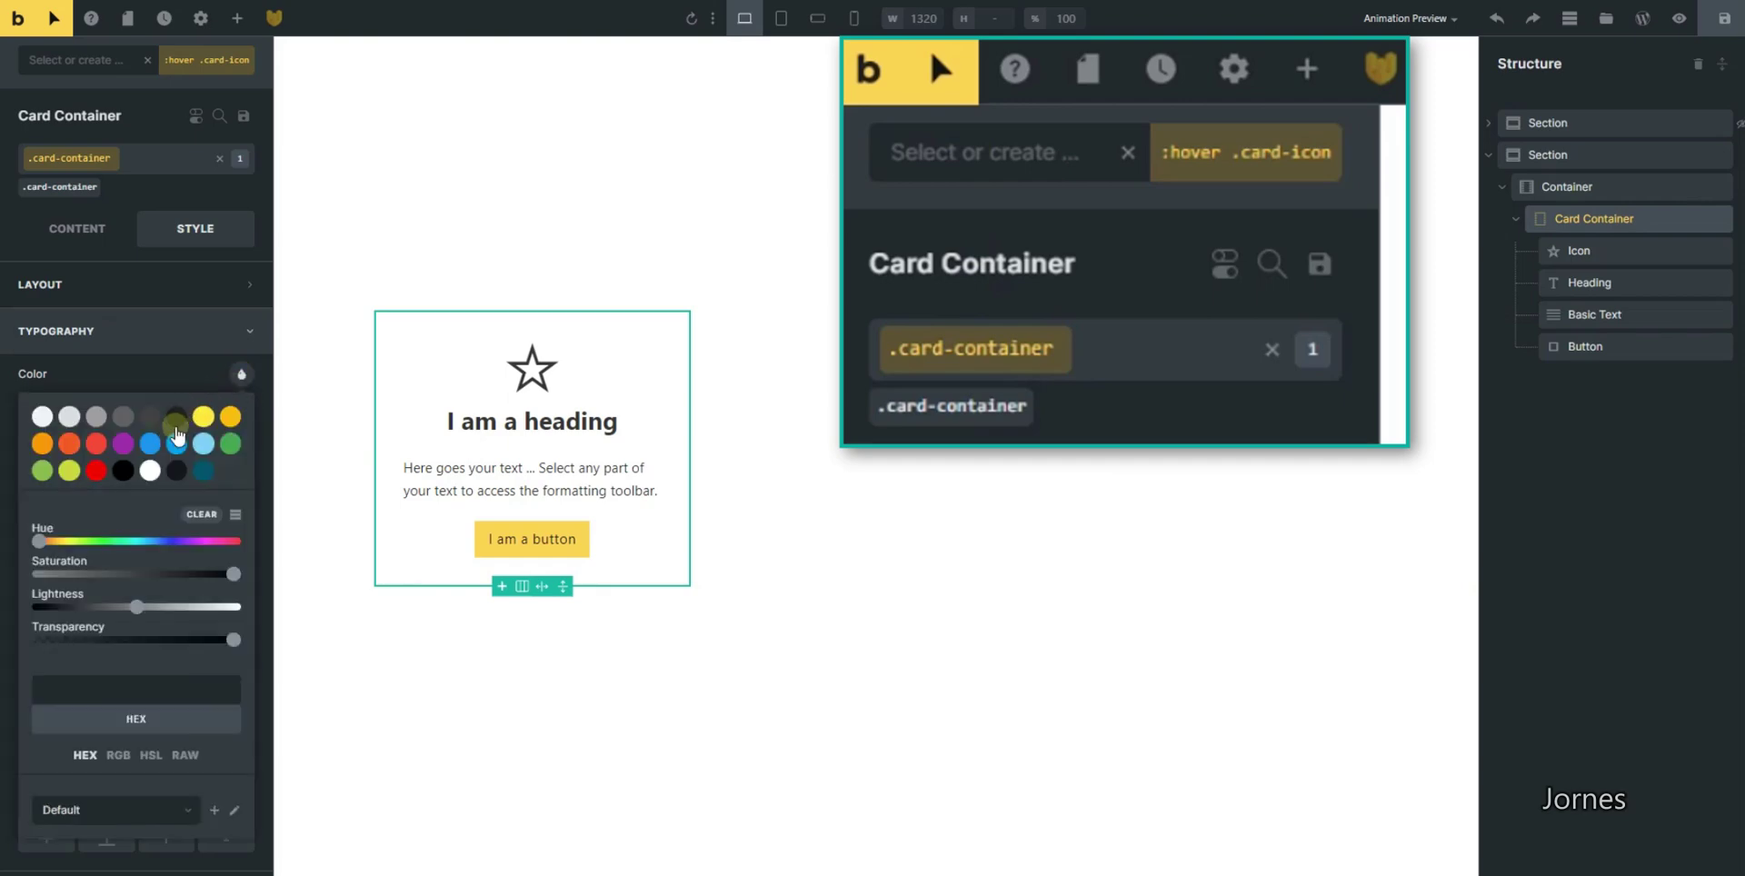
{"action": "left_click", "coordinate": [45, 417]}
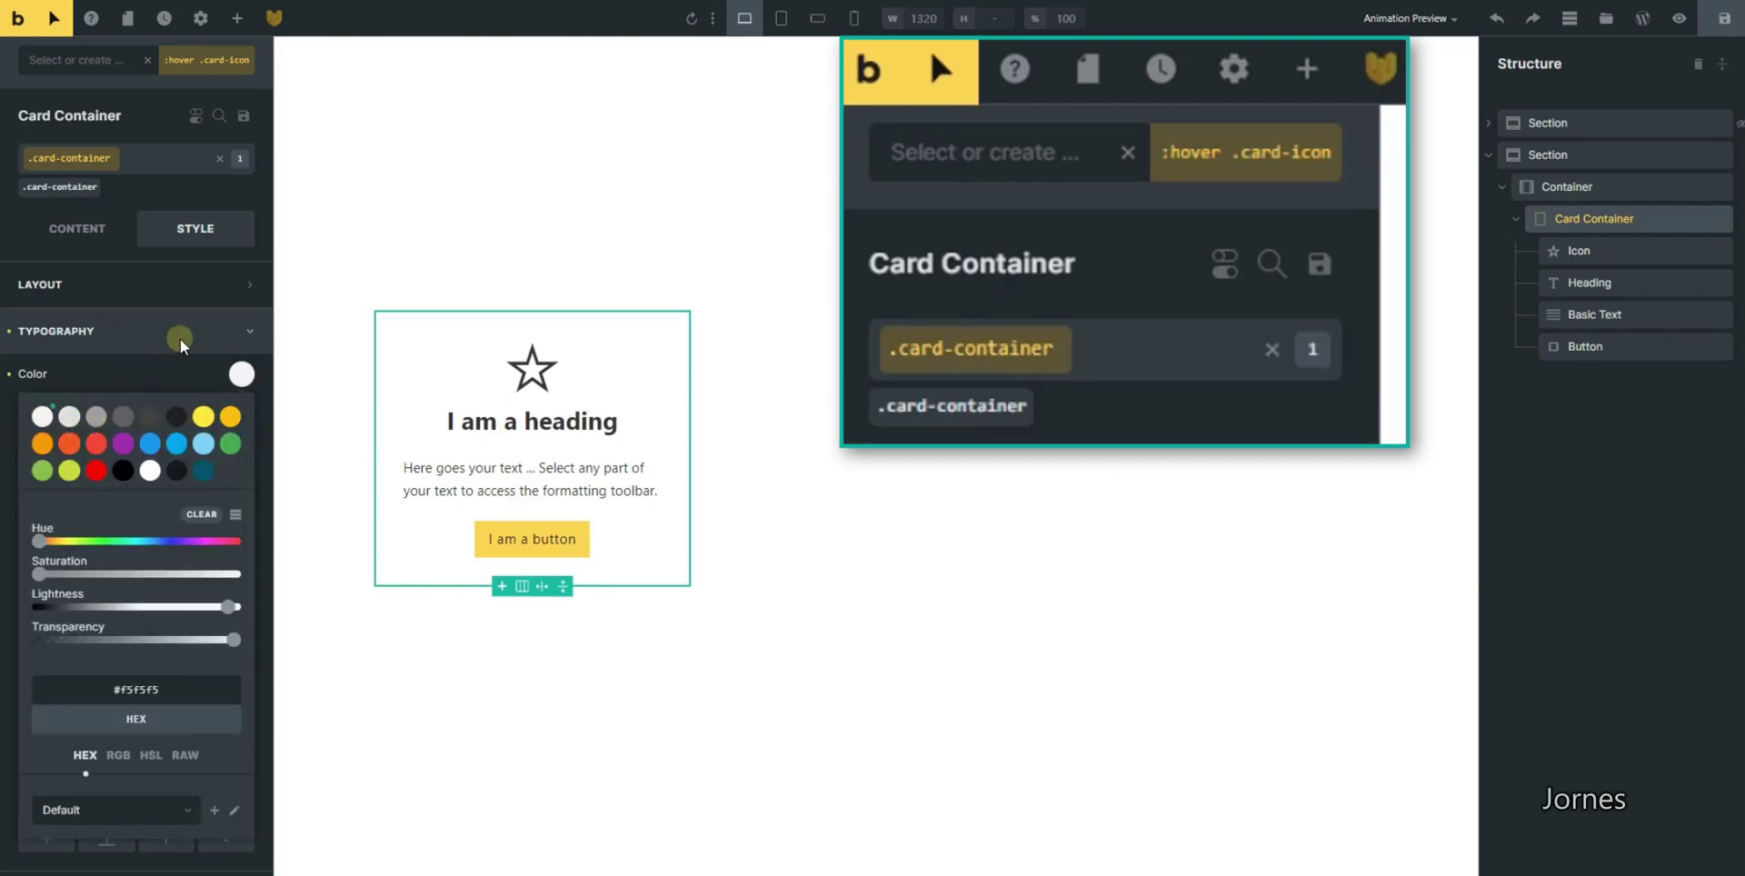
{"action": "left_click", "coordinate": [192, 336]}
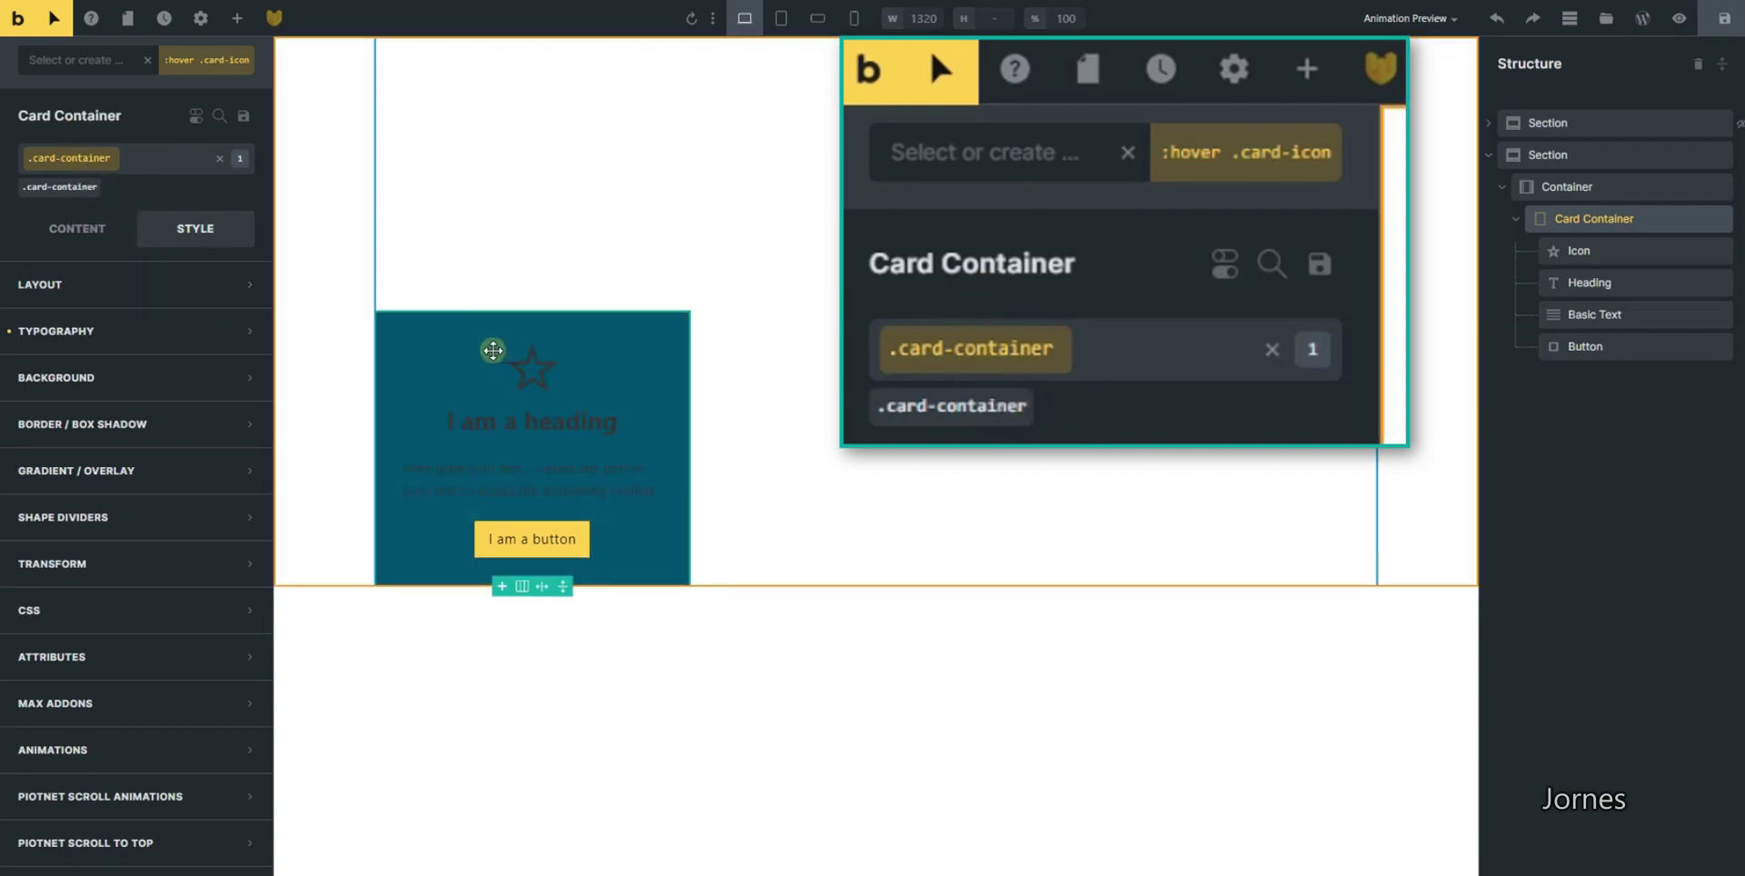
Add a ':hover .card-title' state and give it typography colour #F5F5F5
{"action": "left_click", "coordinate": [107, 59]}
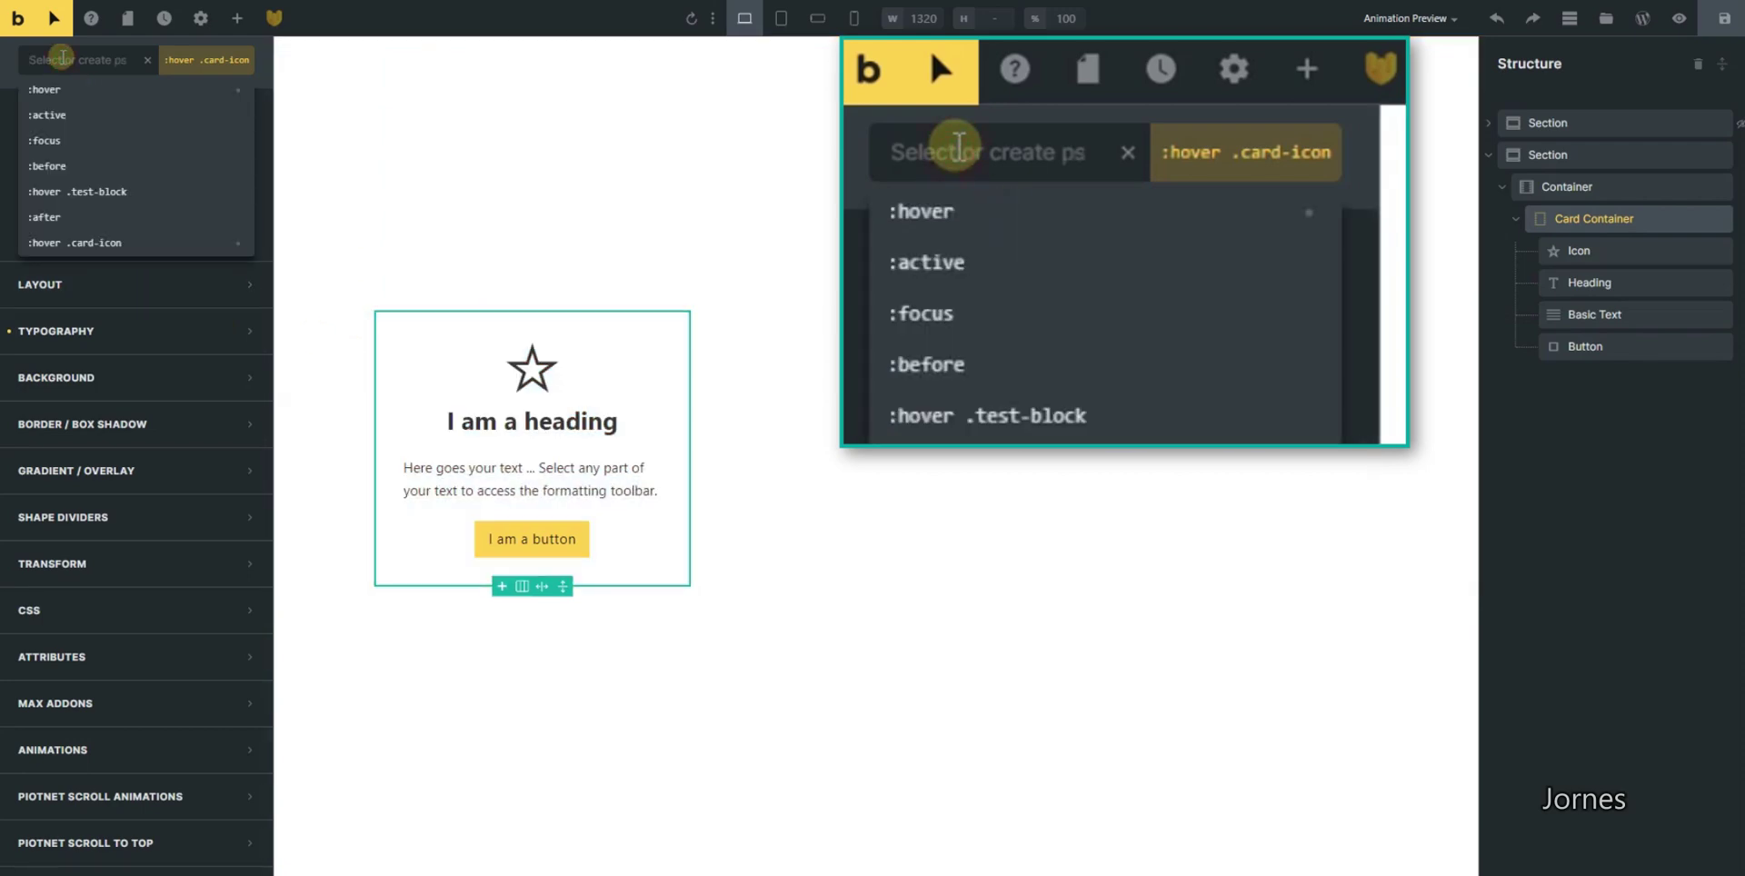
{"action": "type", "text": ":hover"}
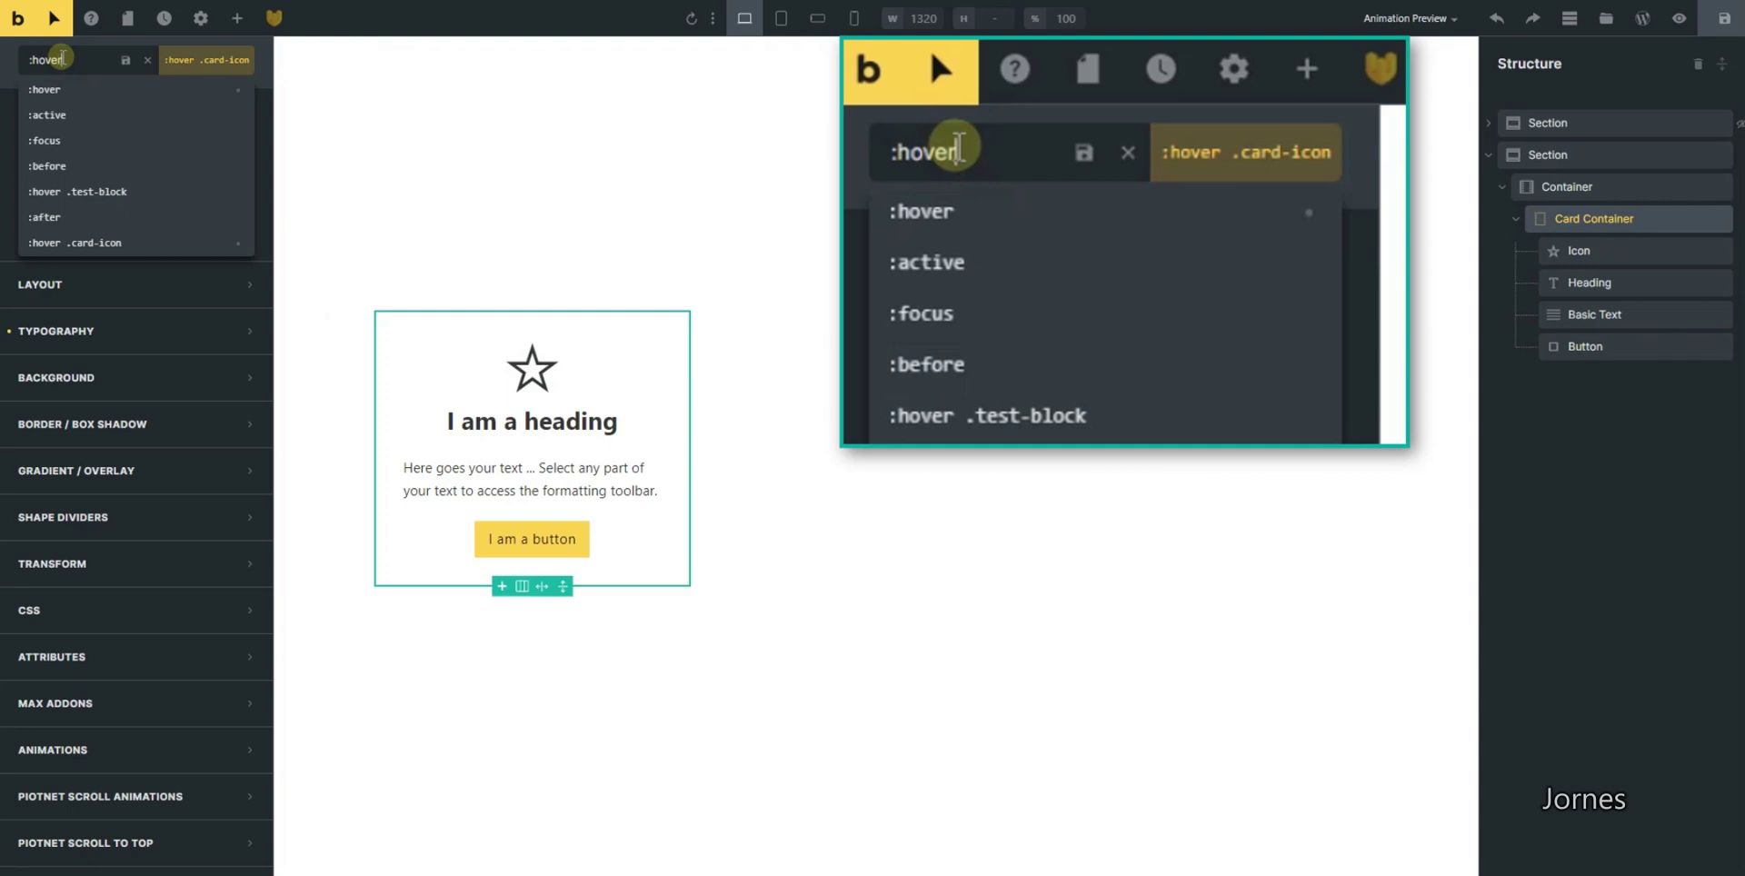
{"action": "type", "text": " .card-title"}
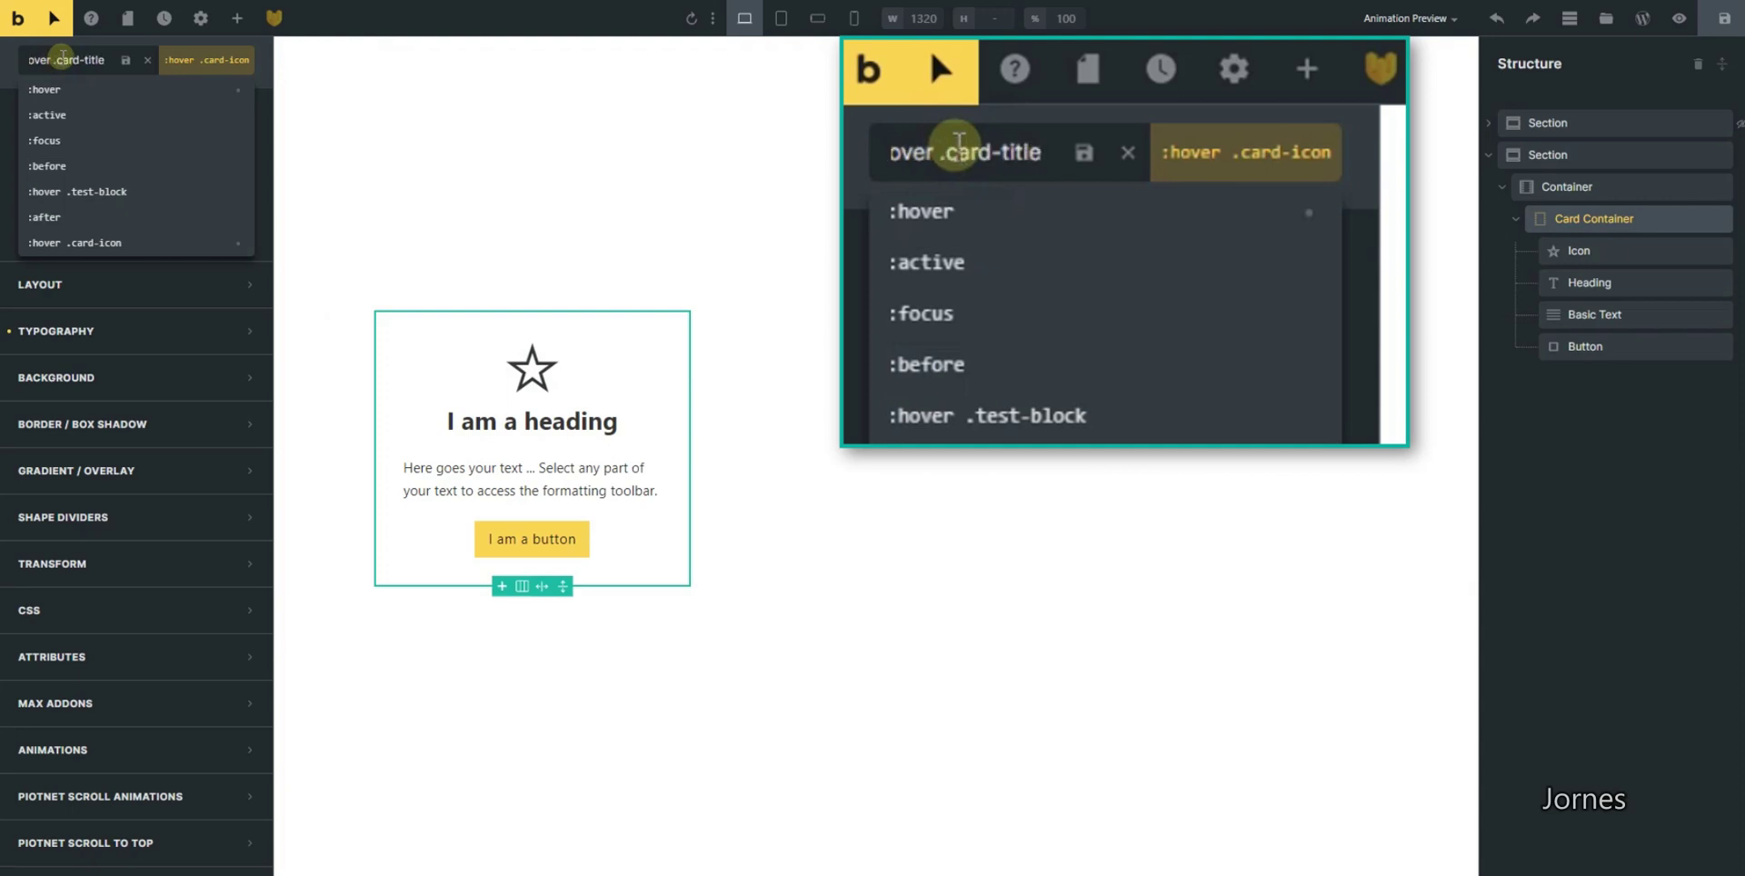
{"action": "key", "text": "Return"}
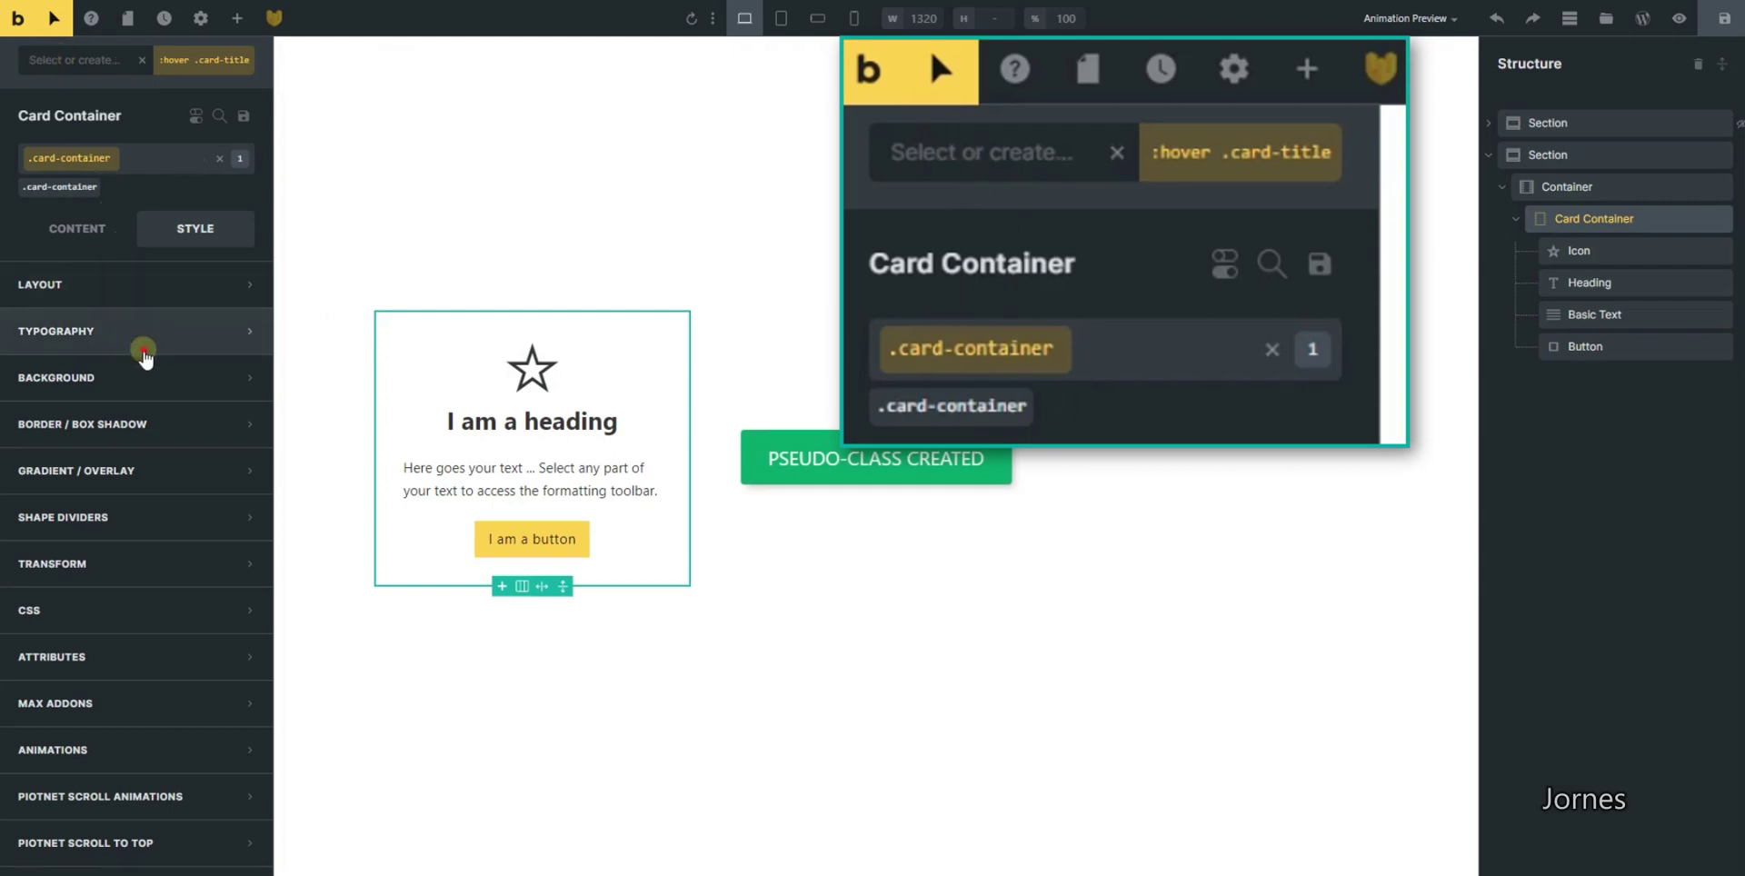
{"action": "left_click", "coordinate": [146, 332]}
{"action": "left_click", "coordinate": [211, 372]}
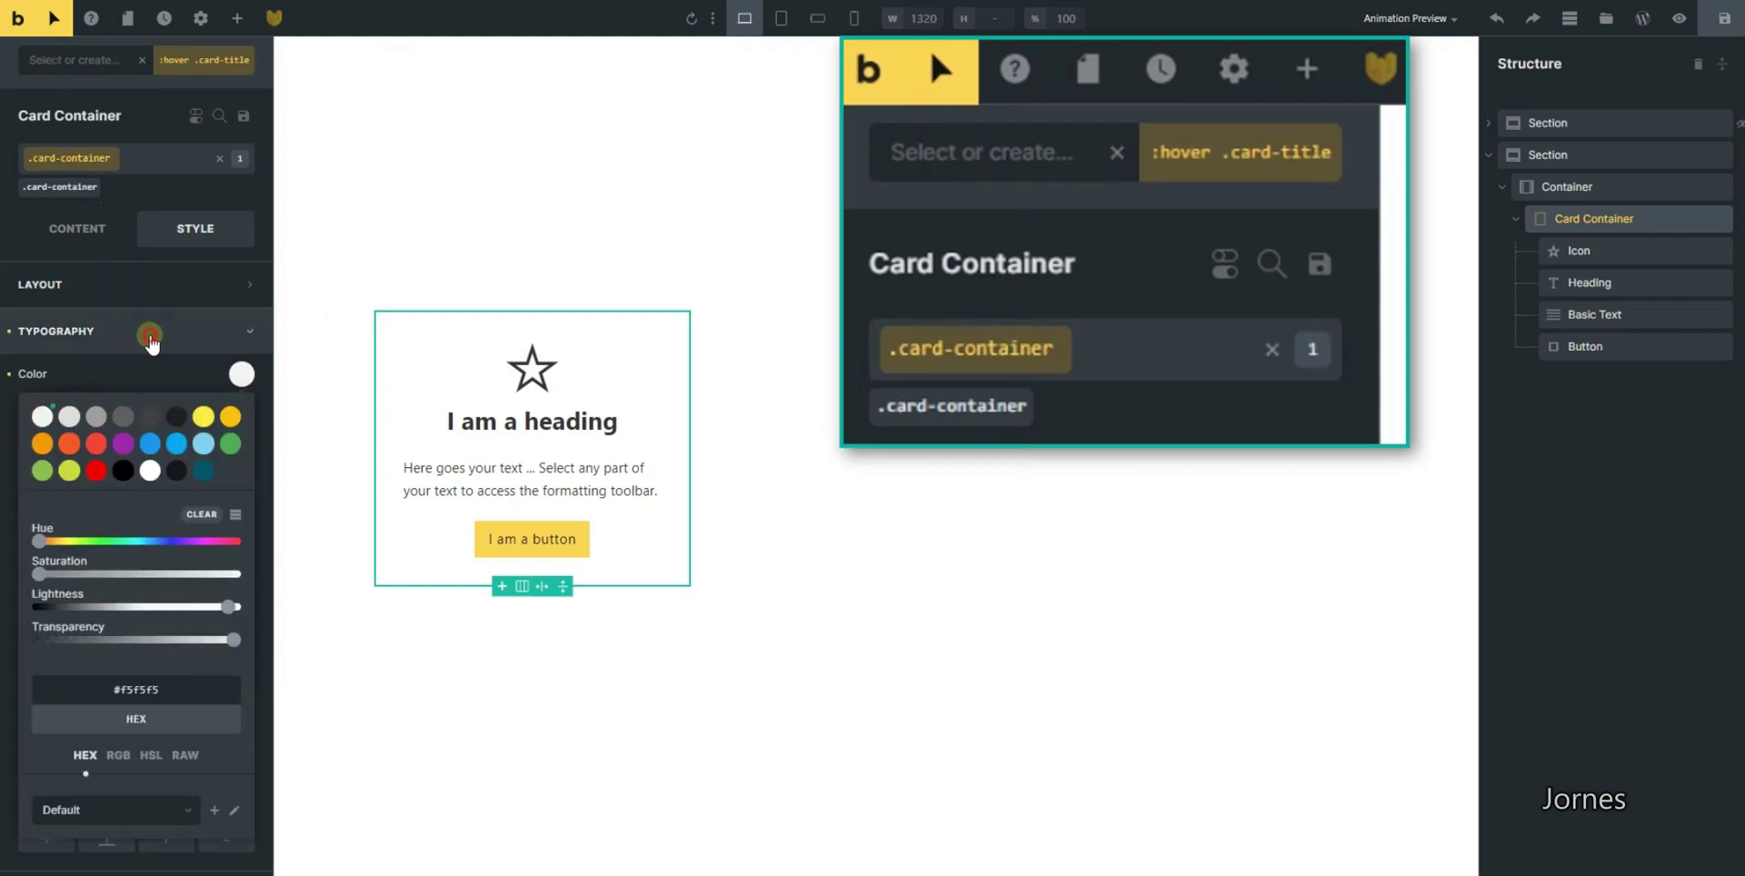
{"action": "left_click", "coordinate": [150, 335]}
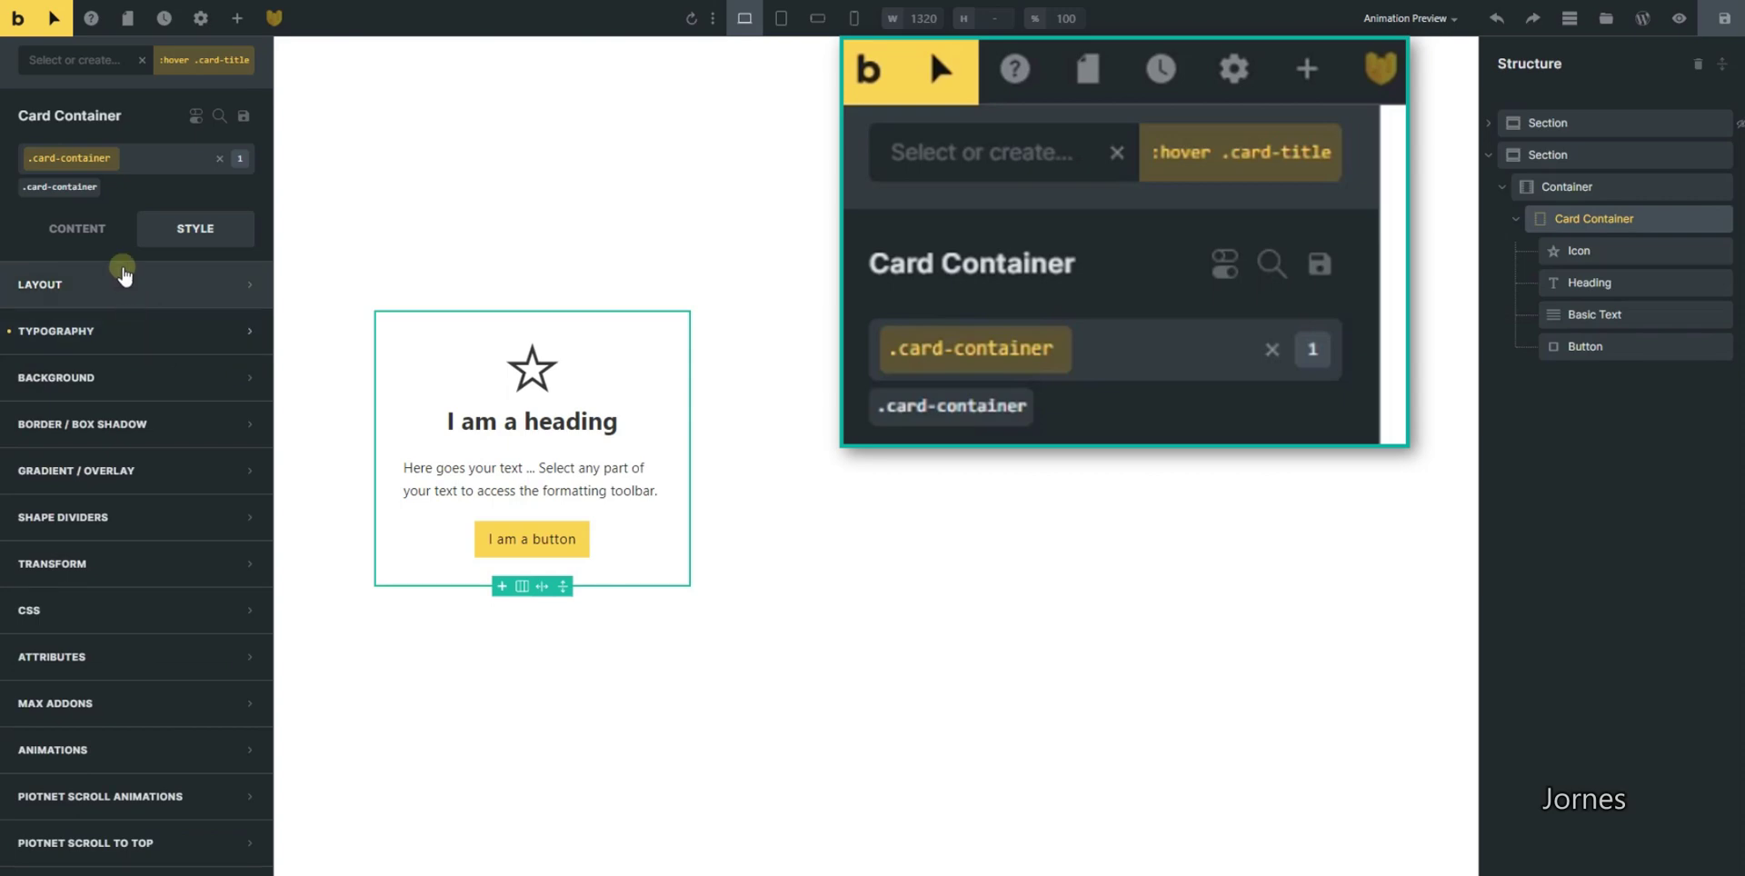
Confirm the excerpt text uses the .card-excerpt class, then reselect the Card Container
{"action": "left_click", "coordinate": [495, 486]}
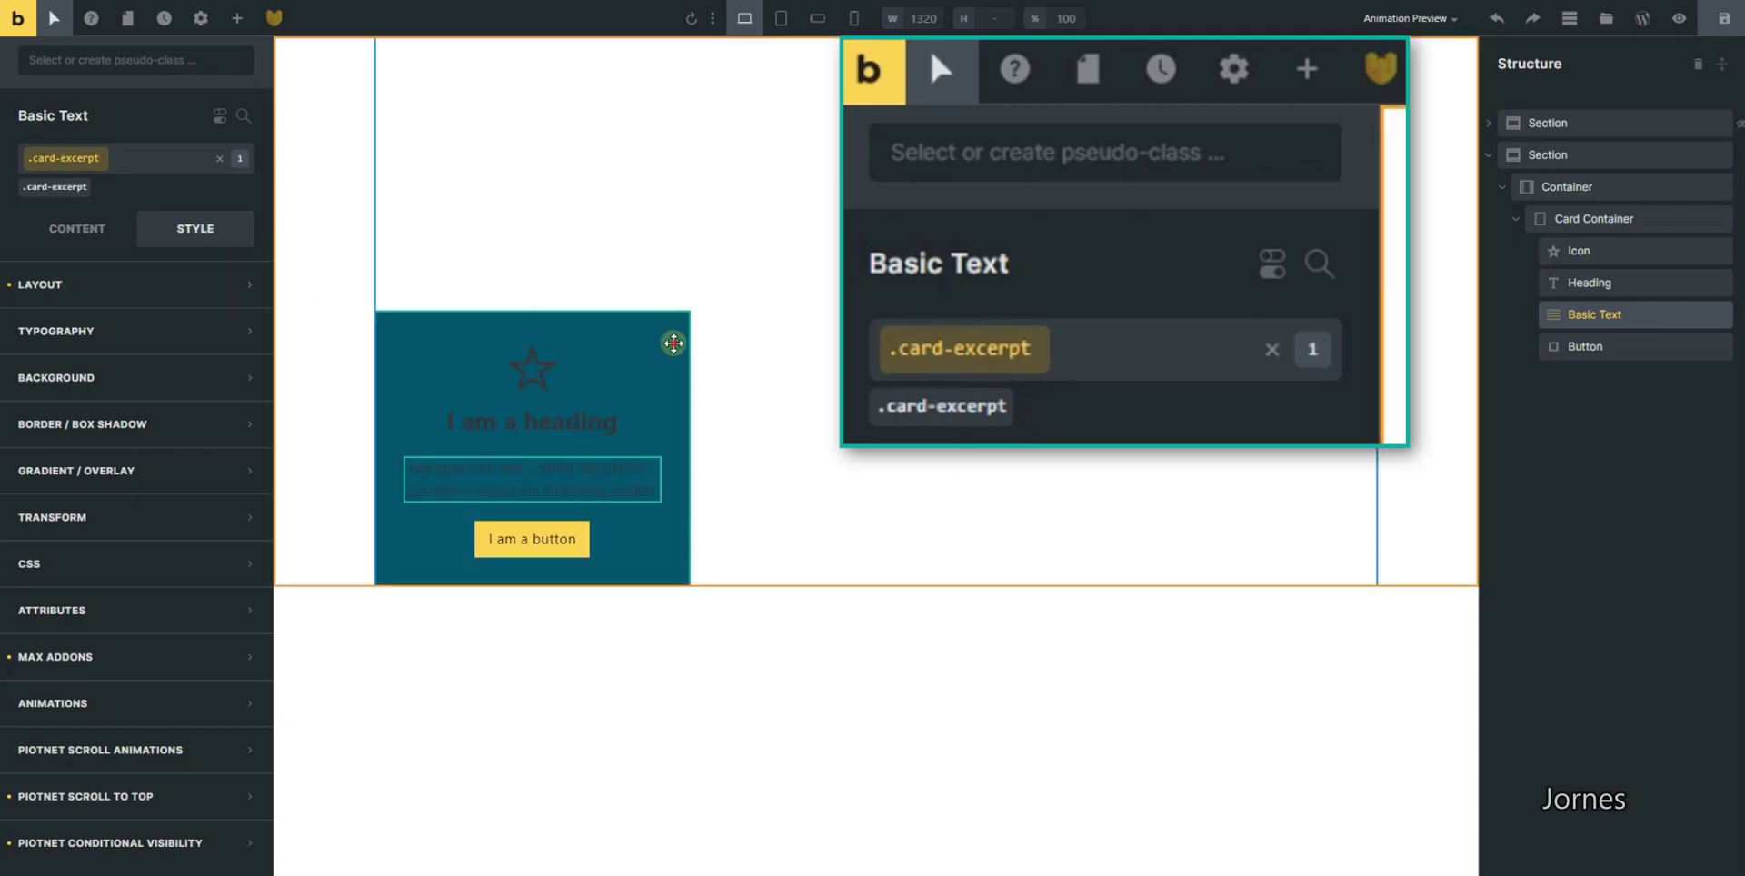
{"action": "left_click", "coordinate": [661, 333]}
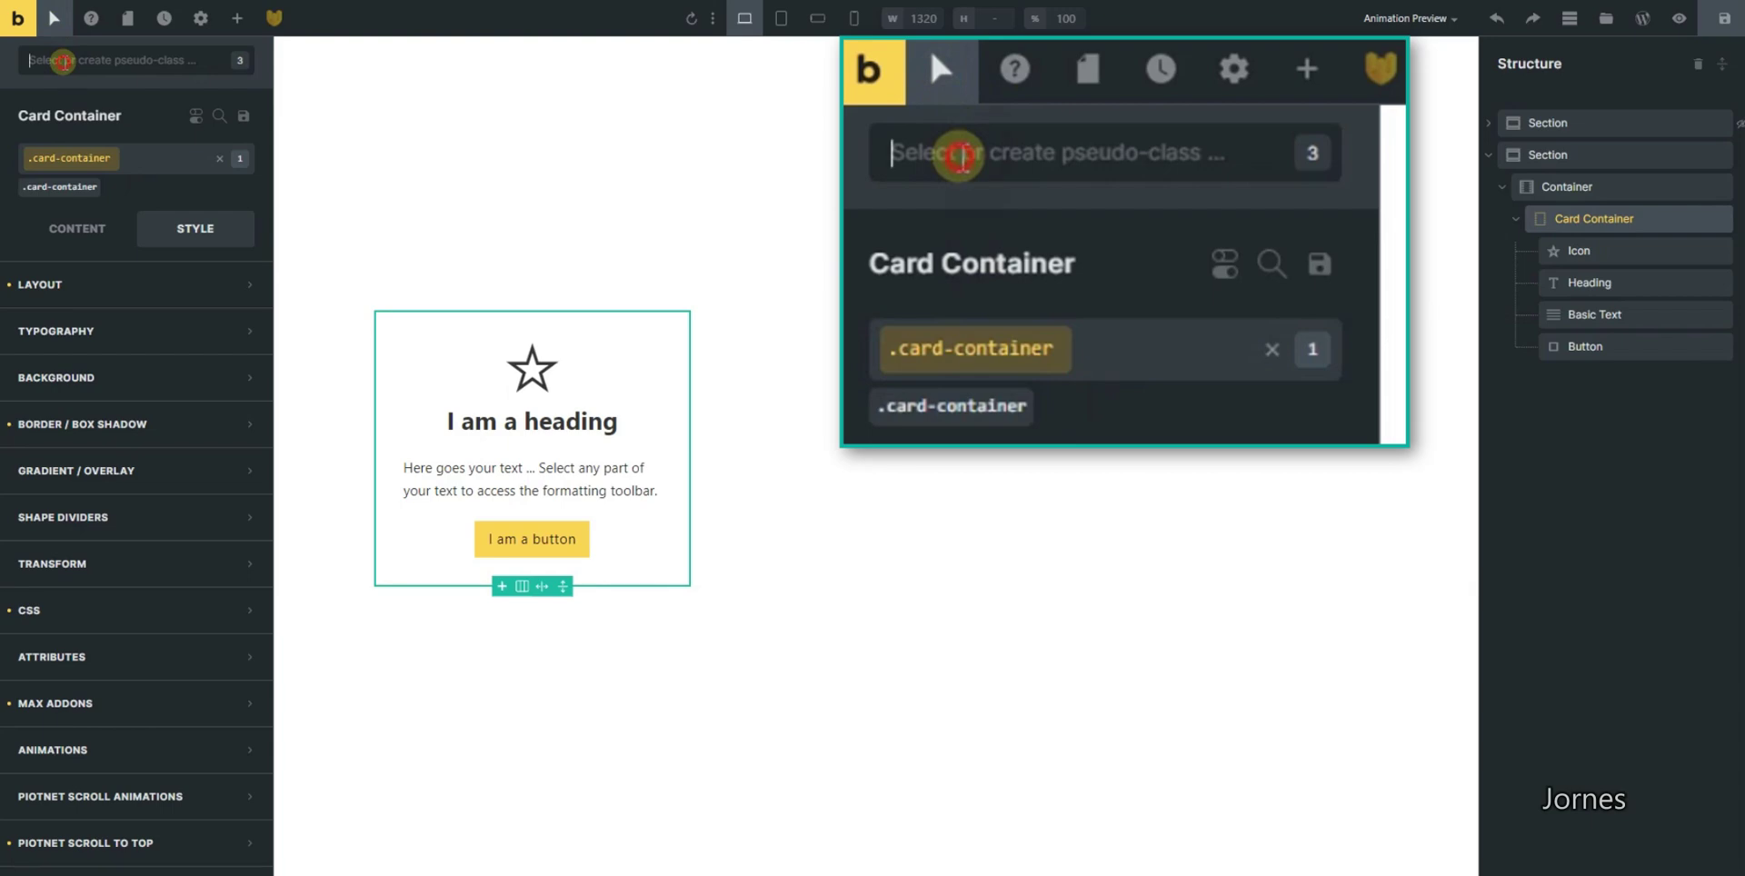
Add a ':hover .card-excerpt' state with typography colour #f5f5f5
{"action": "left_click", "coordinate": [64, 61]}
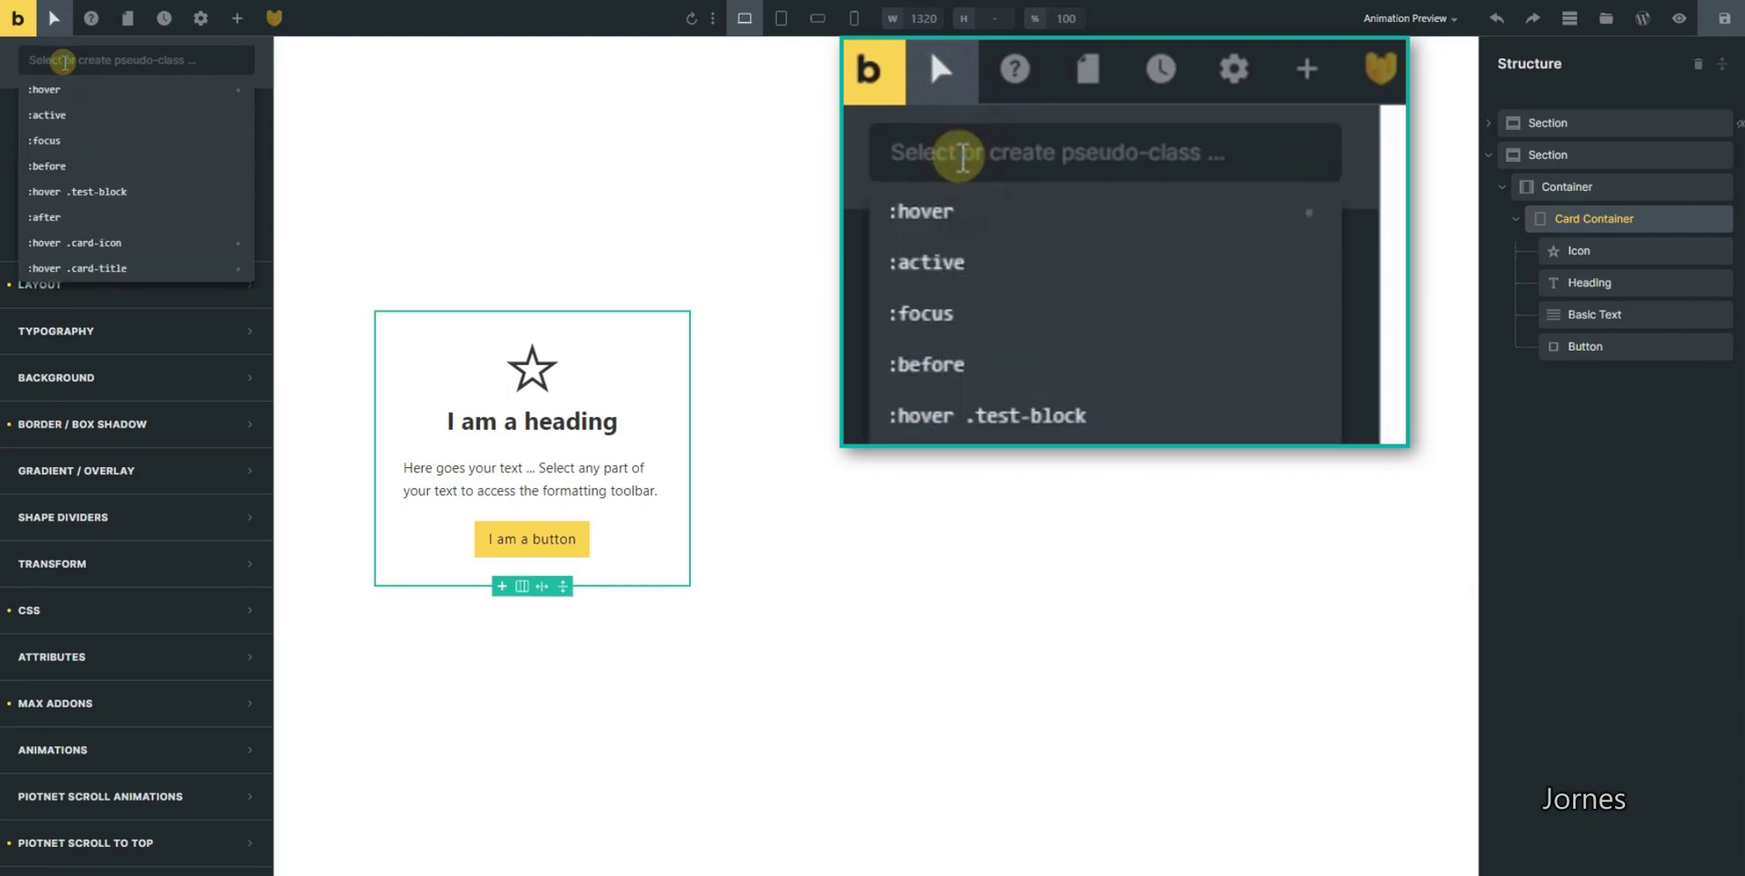
{"action": "type", "text": ":hov"}
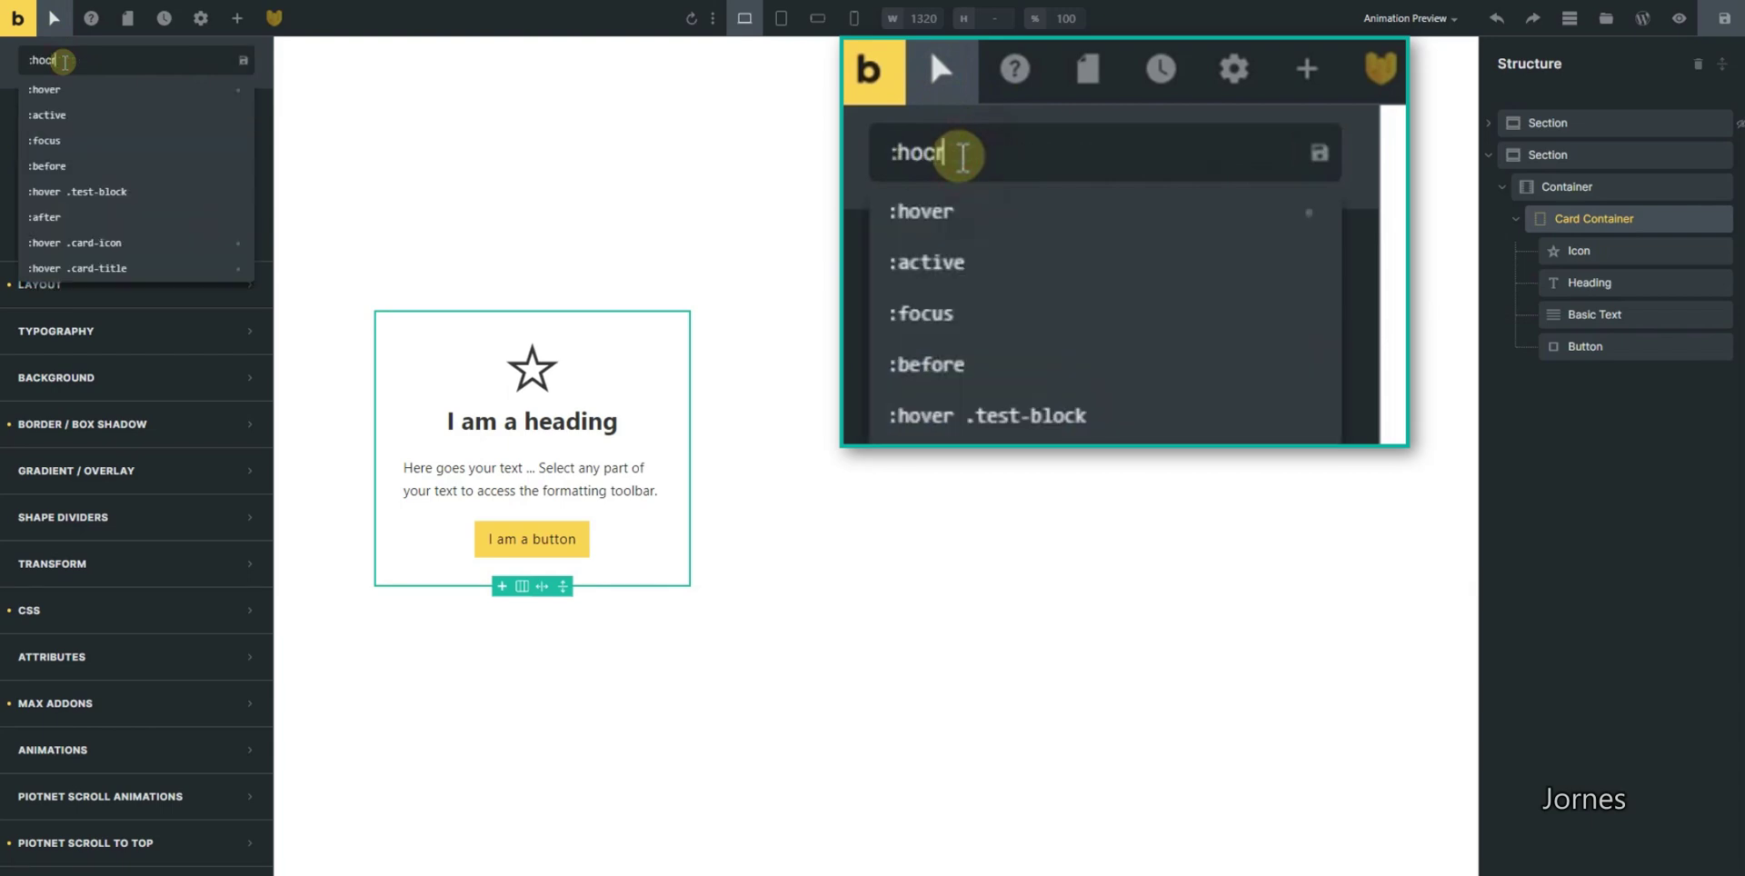
{"action": "type", "text": "er .card0"}
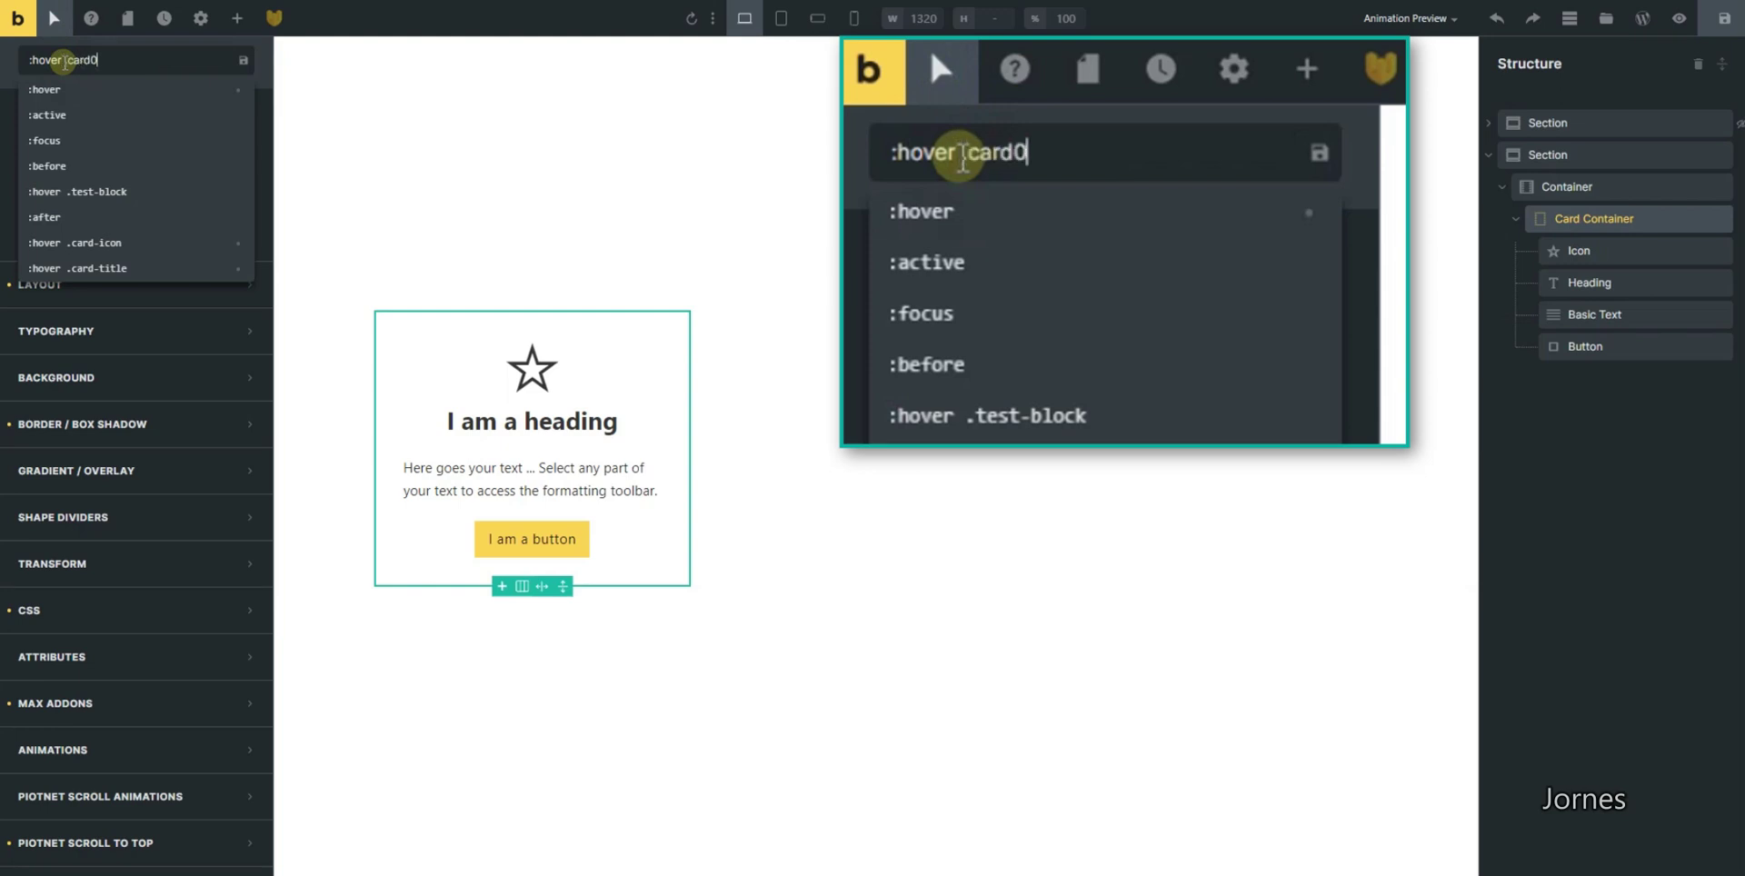
{"action": "key", "text": "BackSpace"}
{"action": "type", "text": "-excerpt"}
{"action": "key", "text": "Return"}
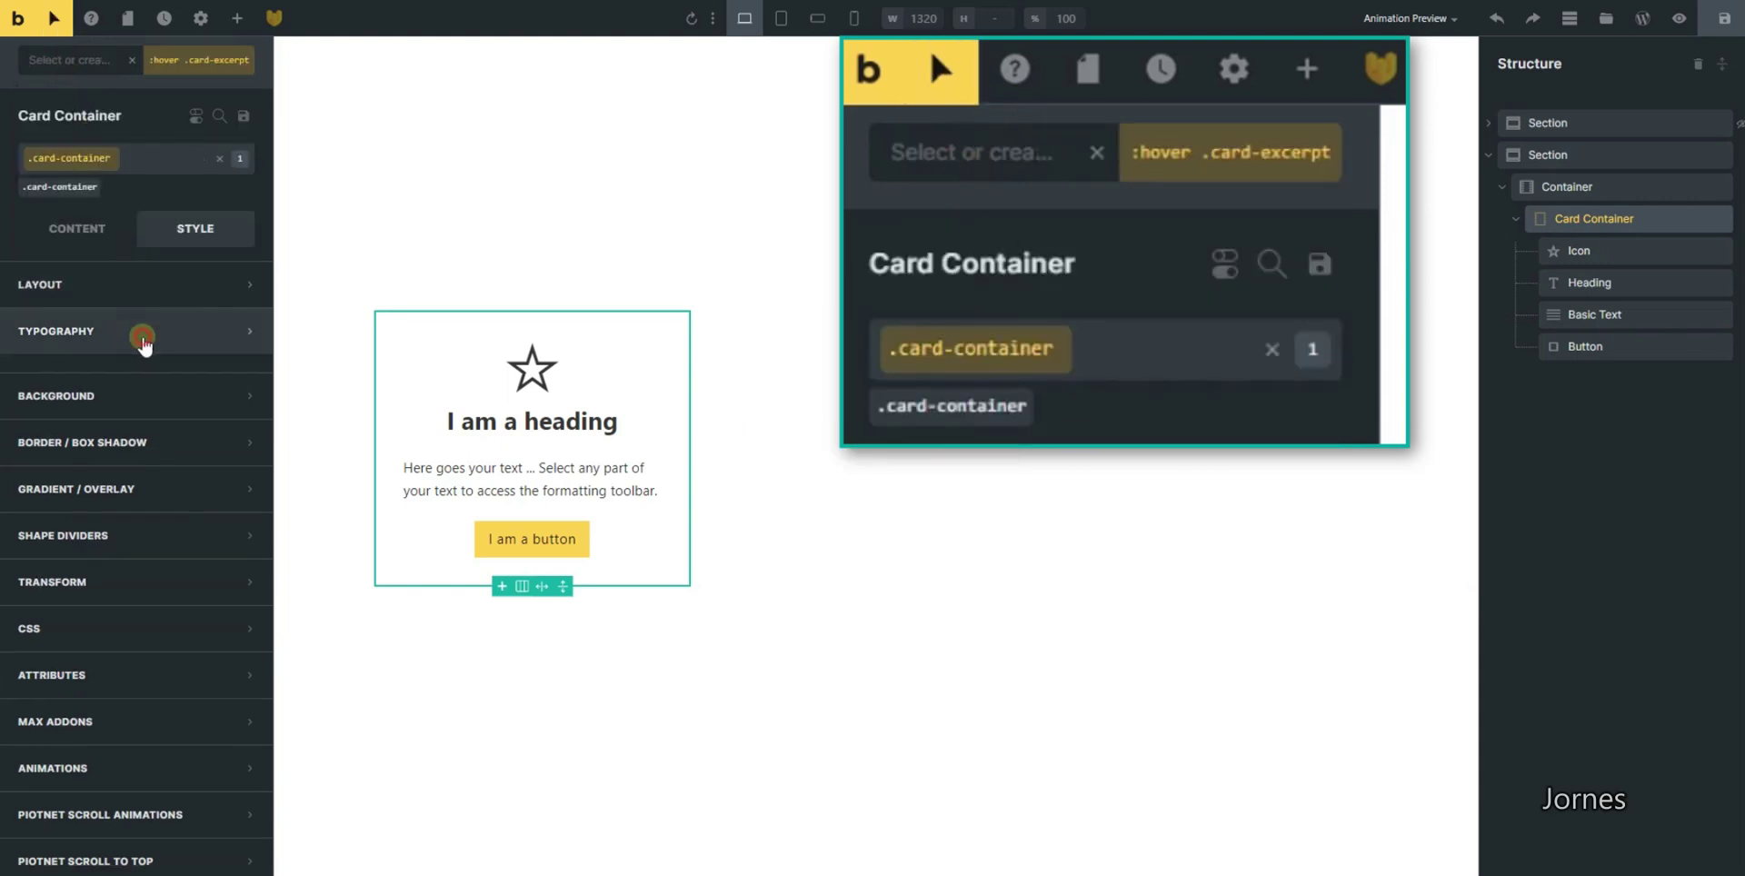
{"action": "left_click", "coordinate": [54, 332]}
{"action": "left_click", "coordinate": [241, 374]}
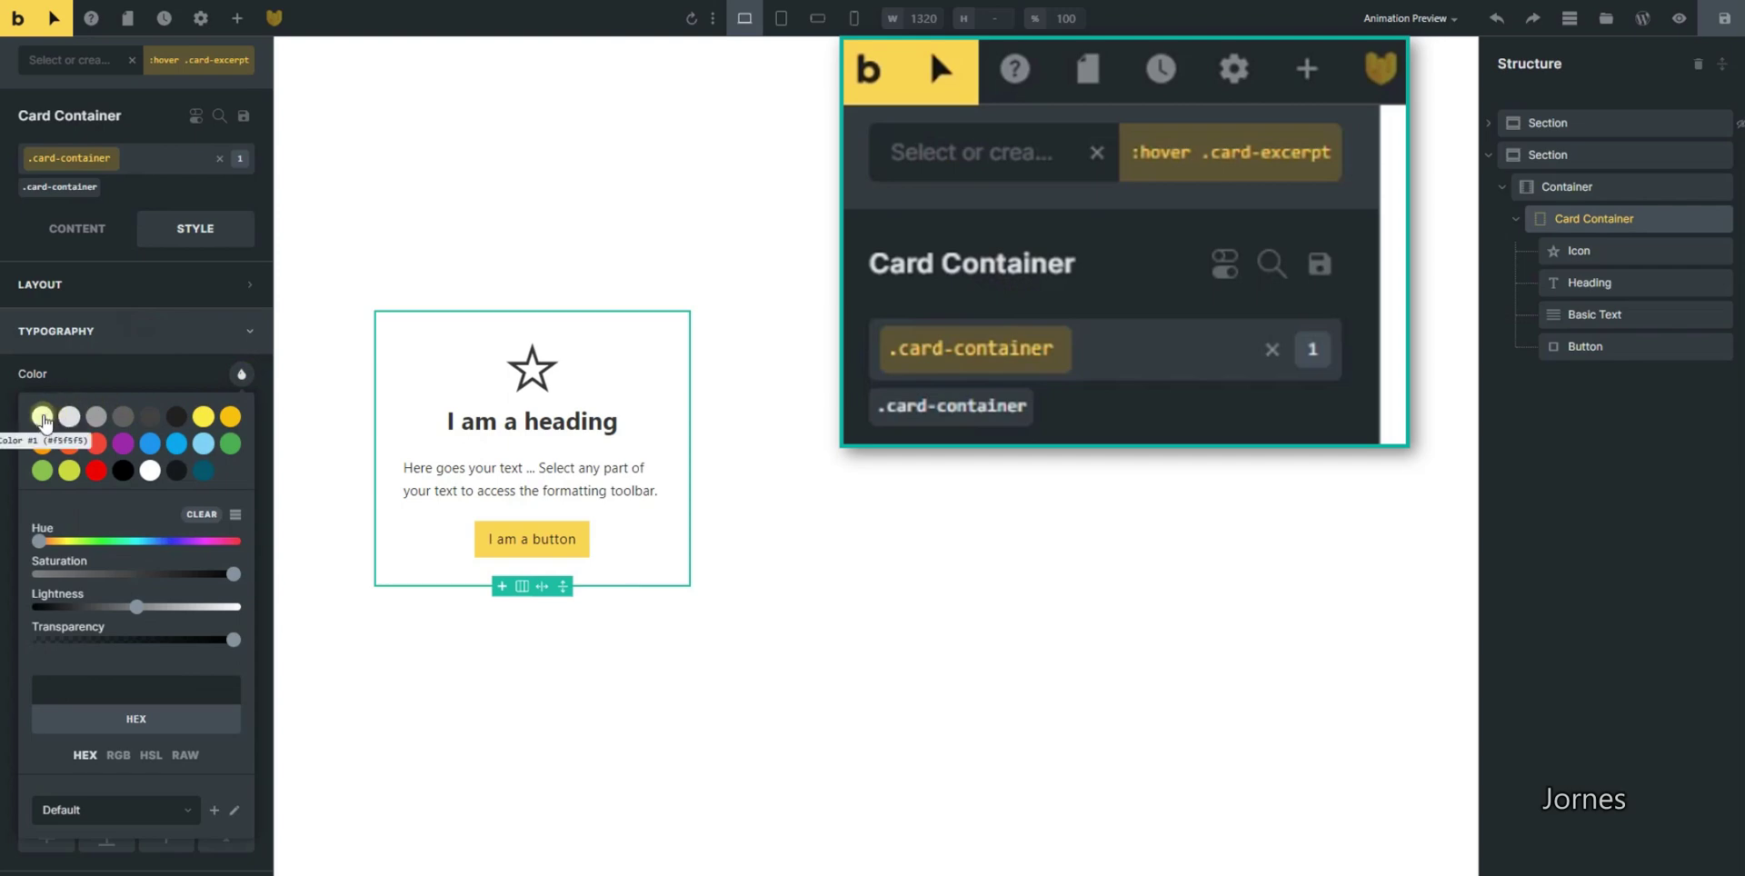
{"action": "left_click", "coordinate": [136, 330]}
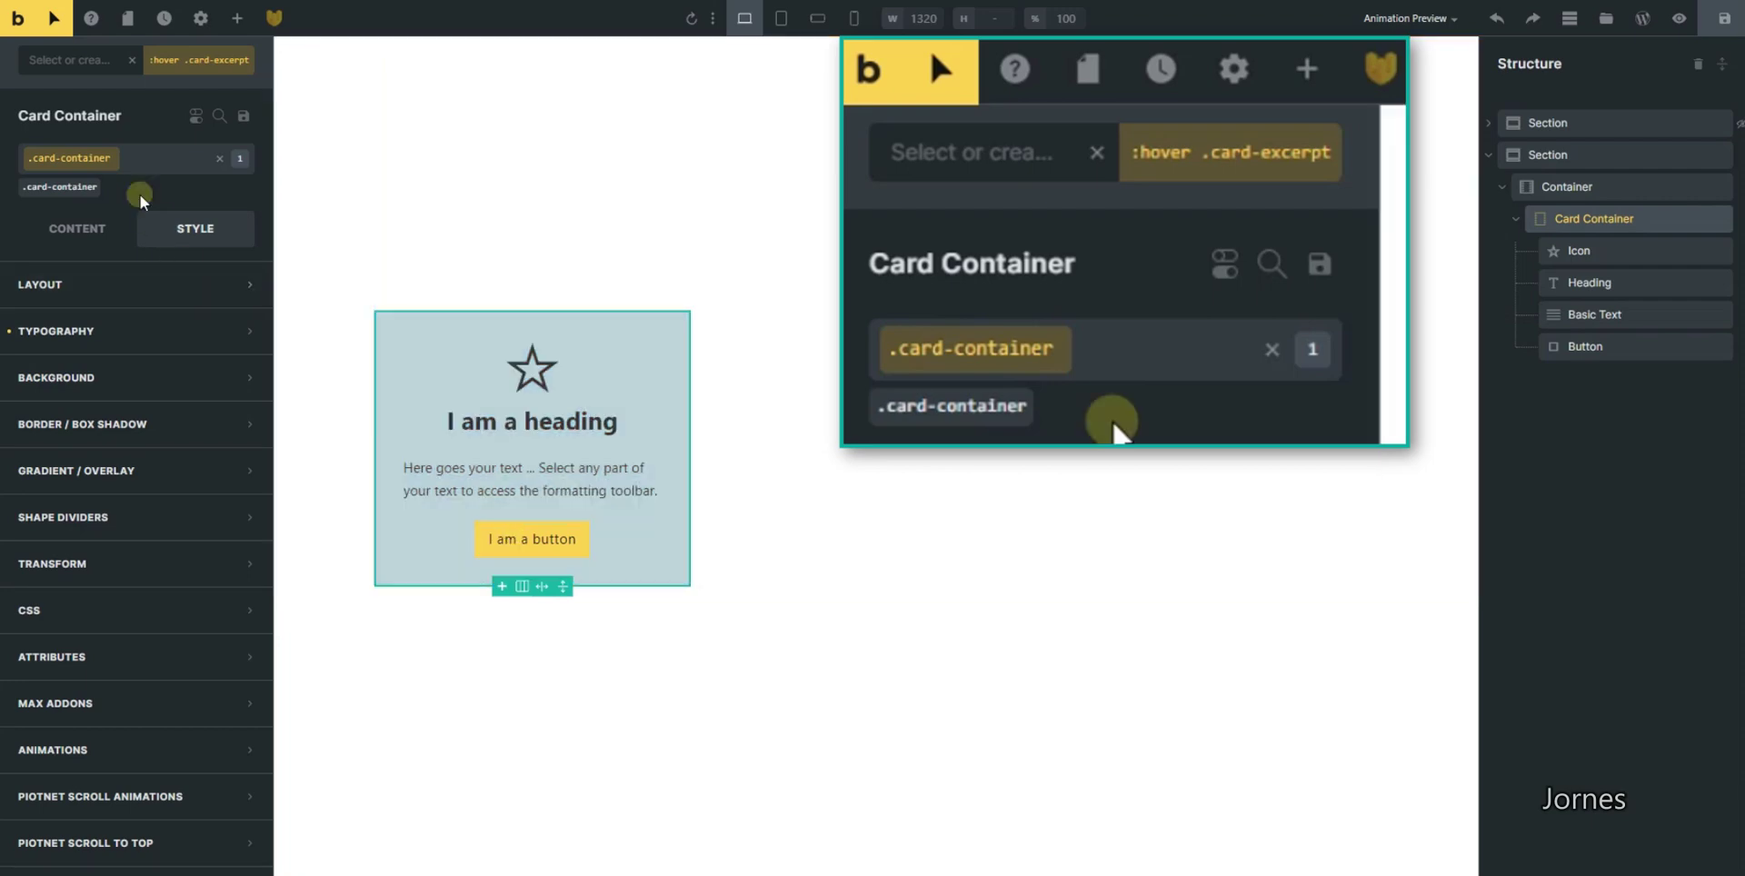
{"action": "left_click", "coordinate": [72, 59]}
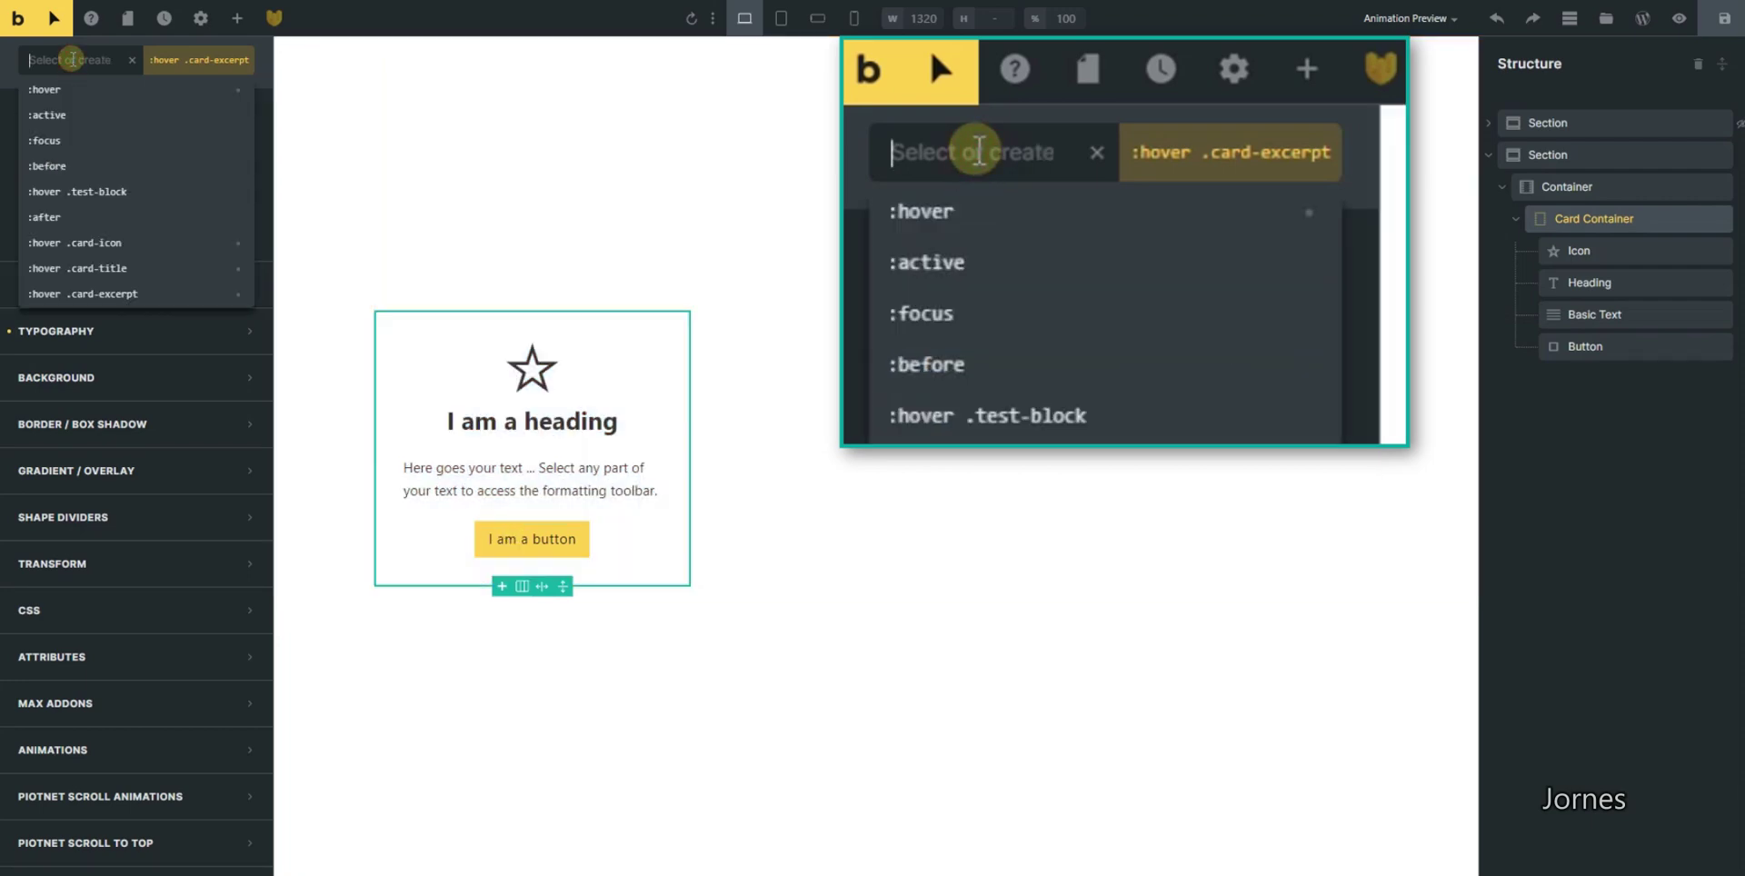
Create the ':hover .card-button' pseudo-class on the card-container class
{"action": "type", "text": ":hover .card"}
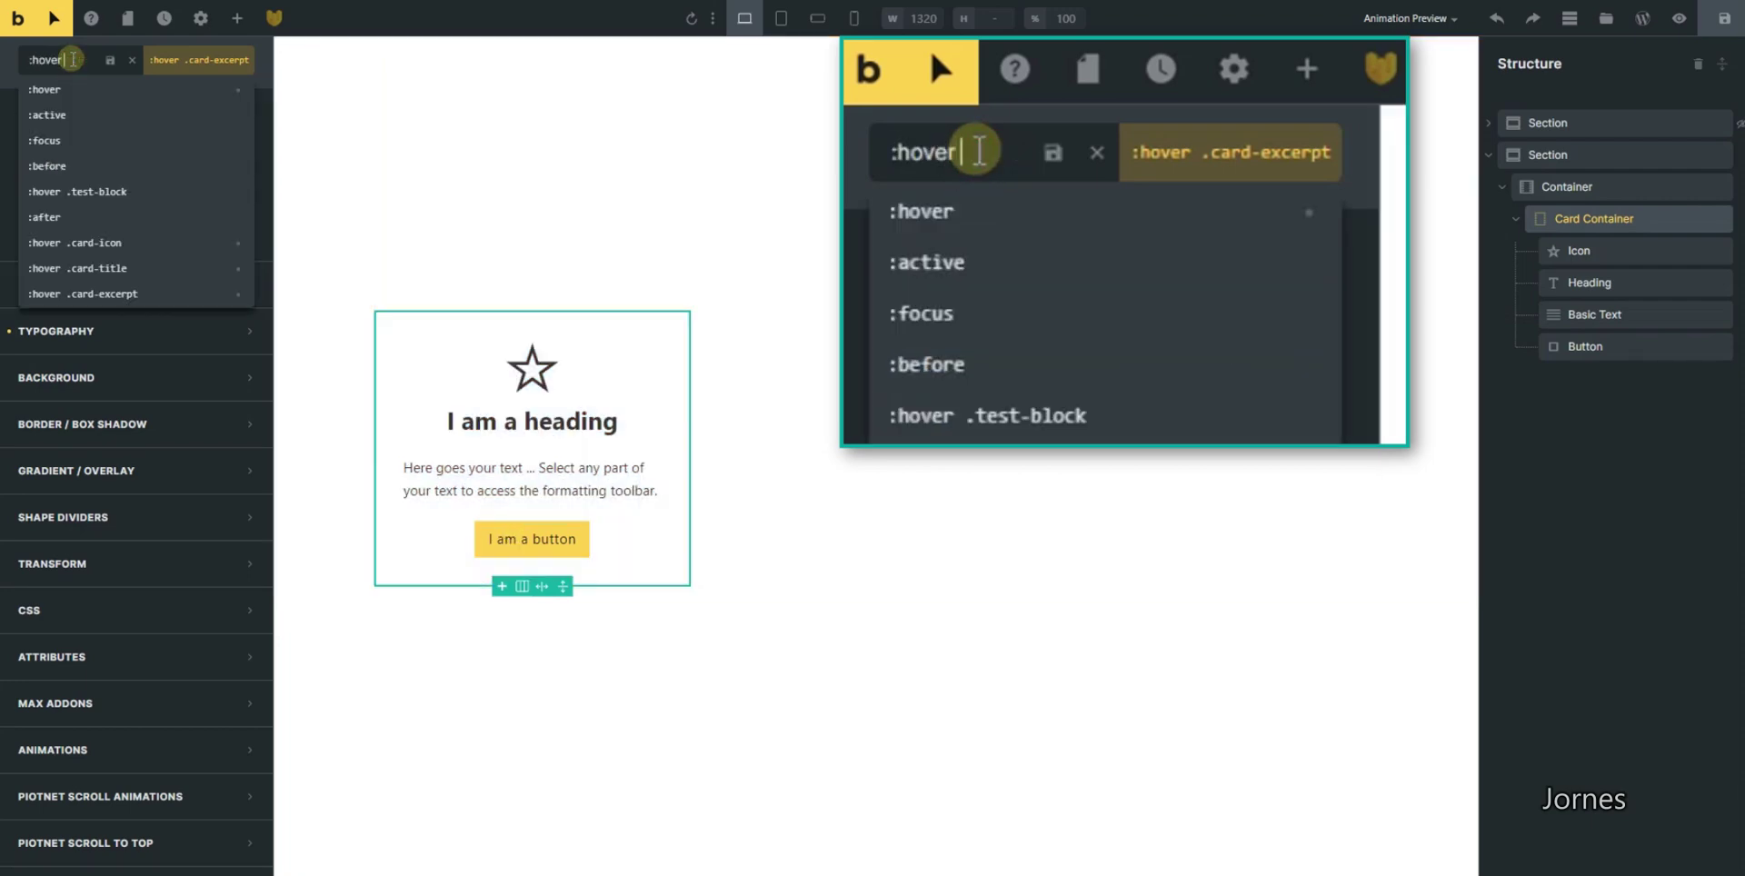
{"action": "type", "text": "-button"}
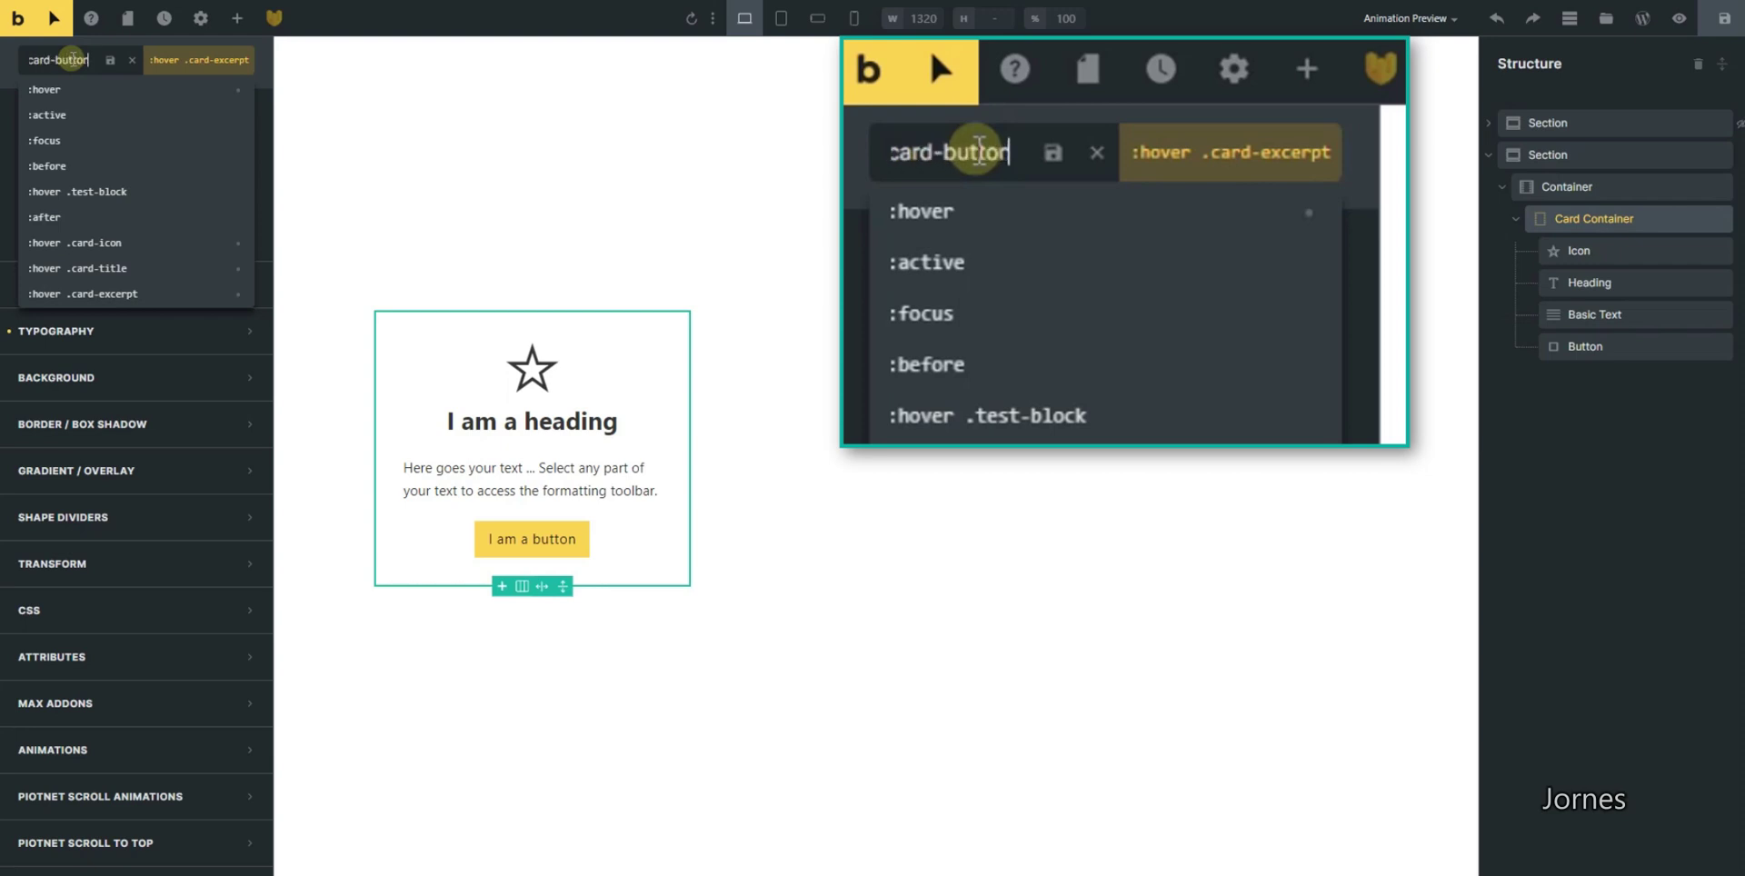
{"action": "key", "text": "Return"}
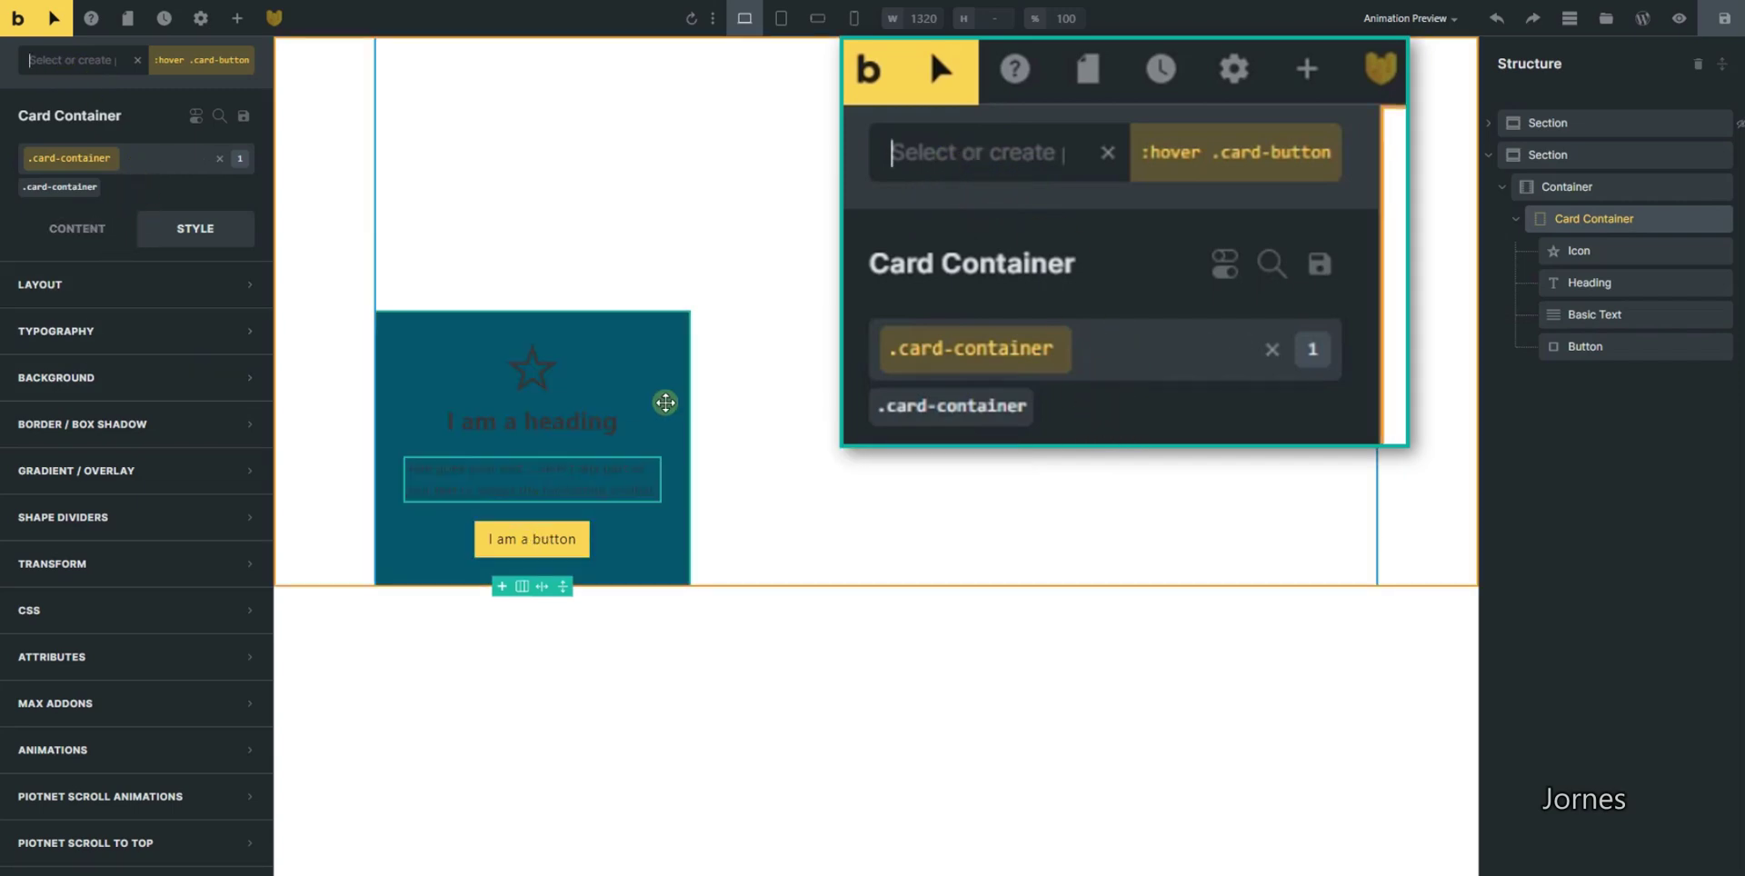
{"action": "left_click_drag", "start_coordinate": [631, 342], "coordinate": [149, 434]}
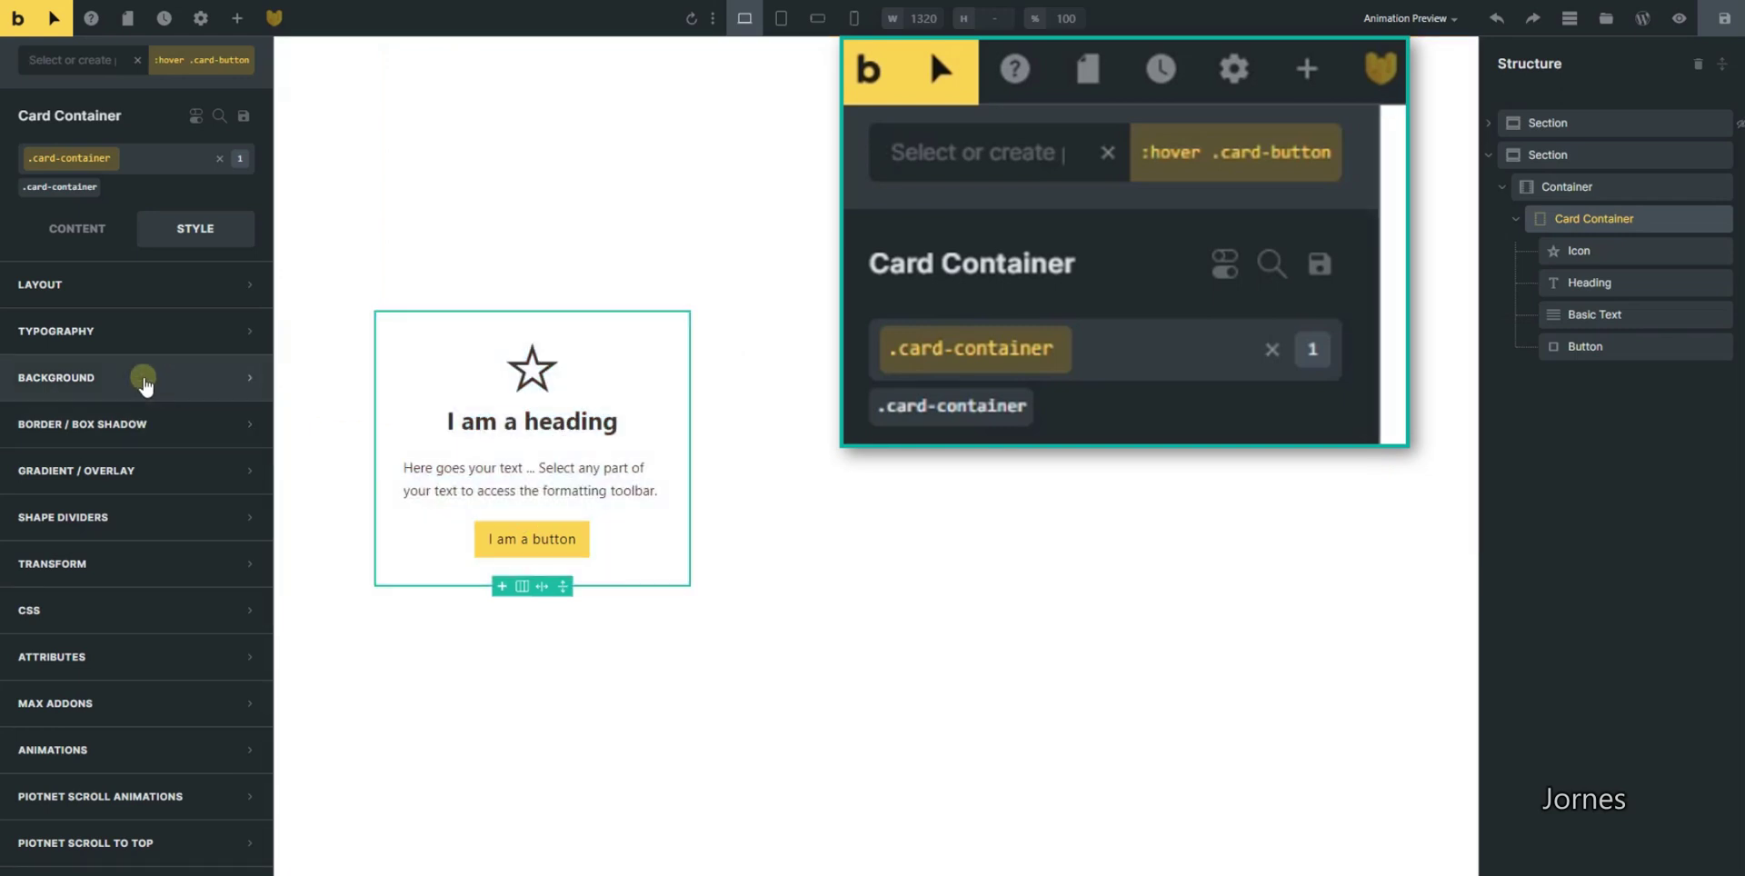
Set the button's hover background colour to green #8bc34a
{"action": "left_click", "coordinate": [144, 377]}
{"action": "left_click", "coordinate": [240, 419]}
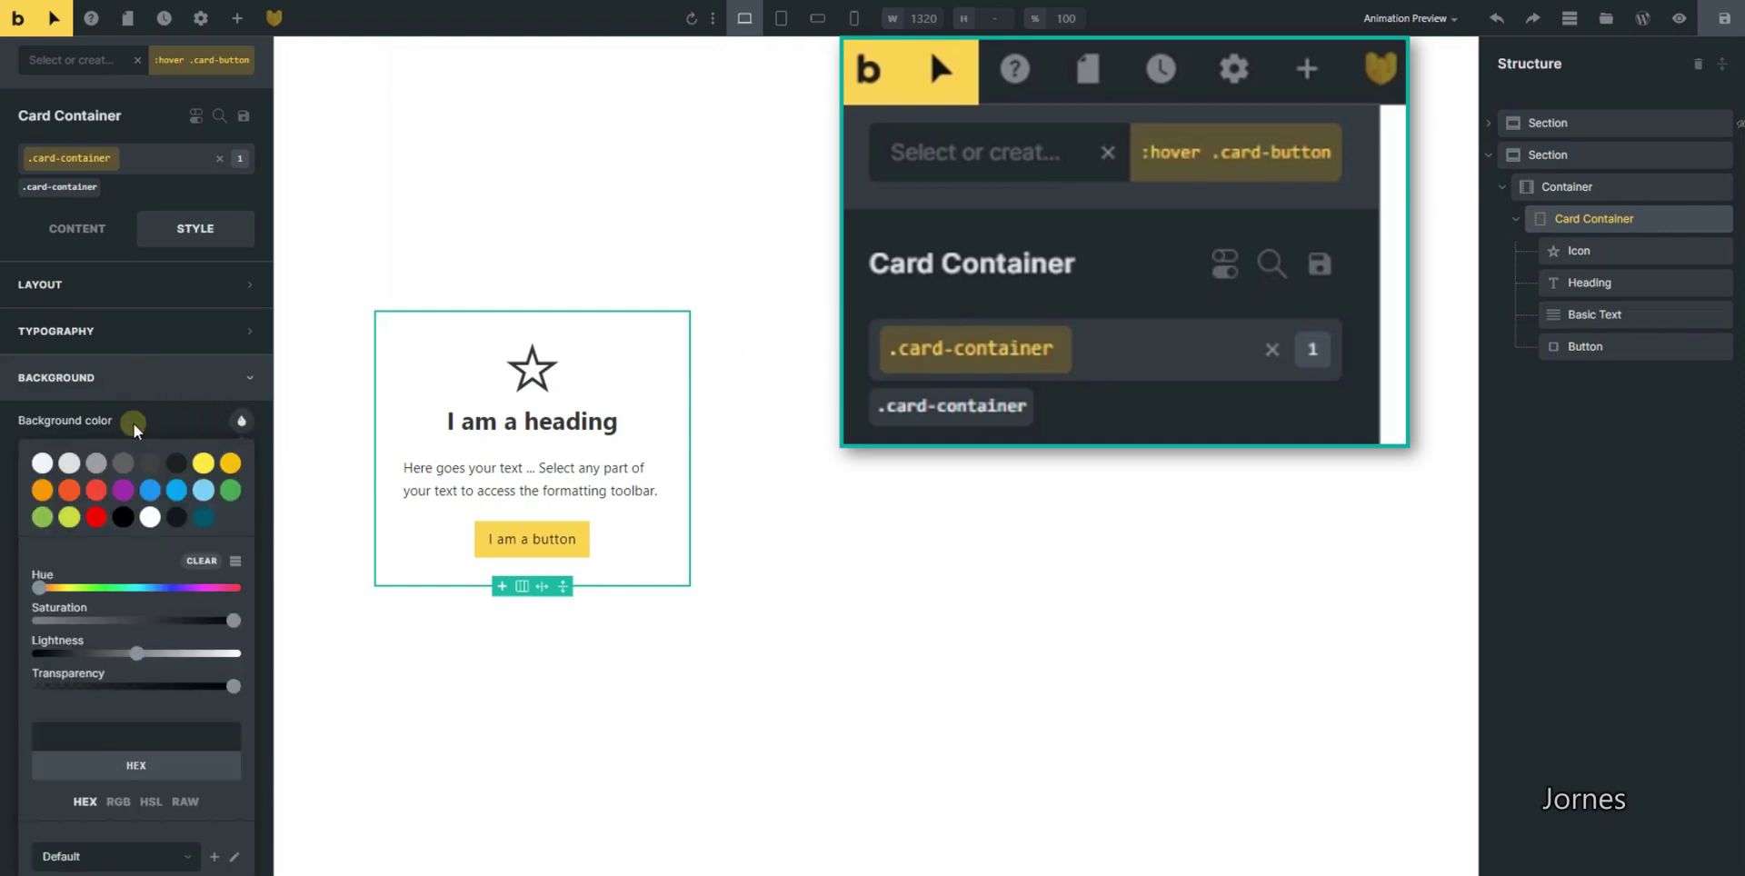
{"action": "left_click", "coordinate": [41, 518]}
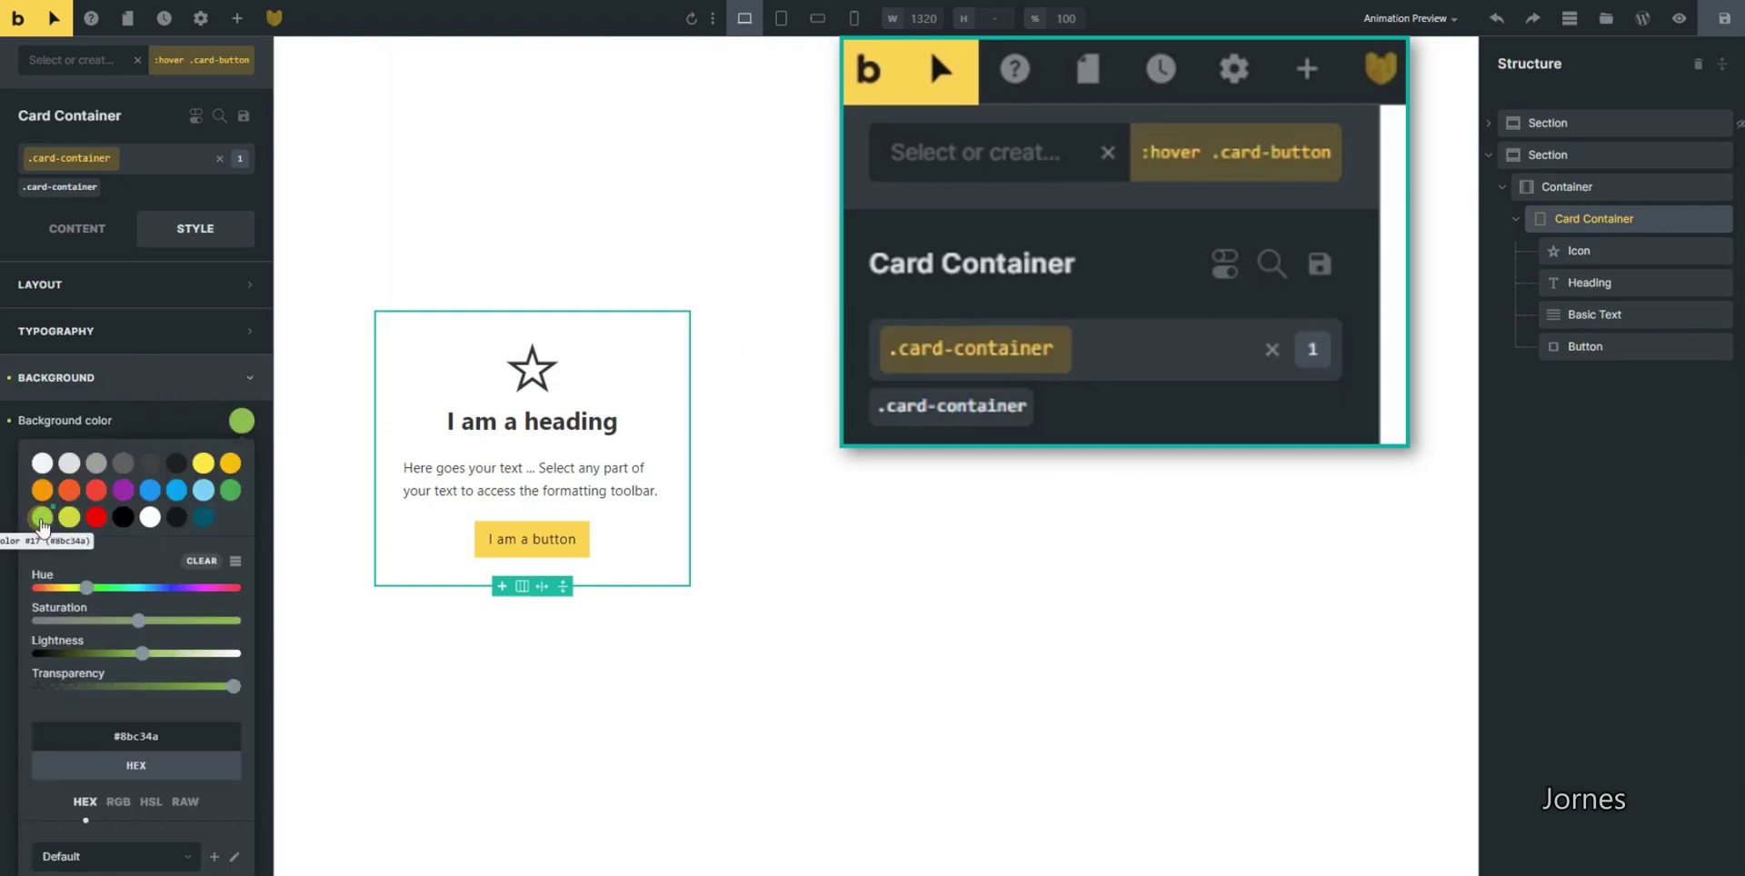
{"action": "left_click", "coordinate": [175, 379]}
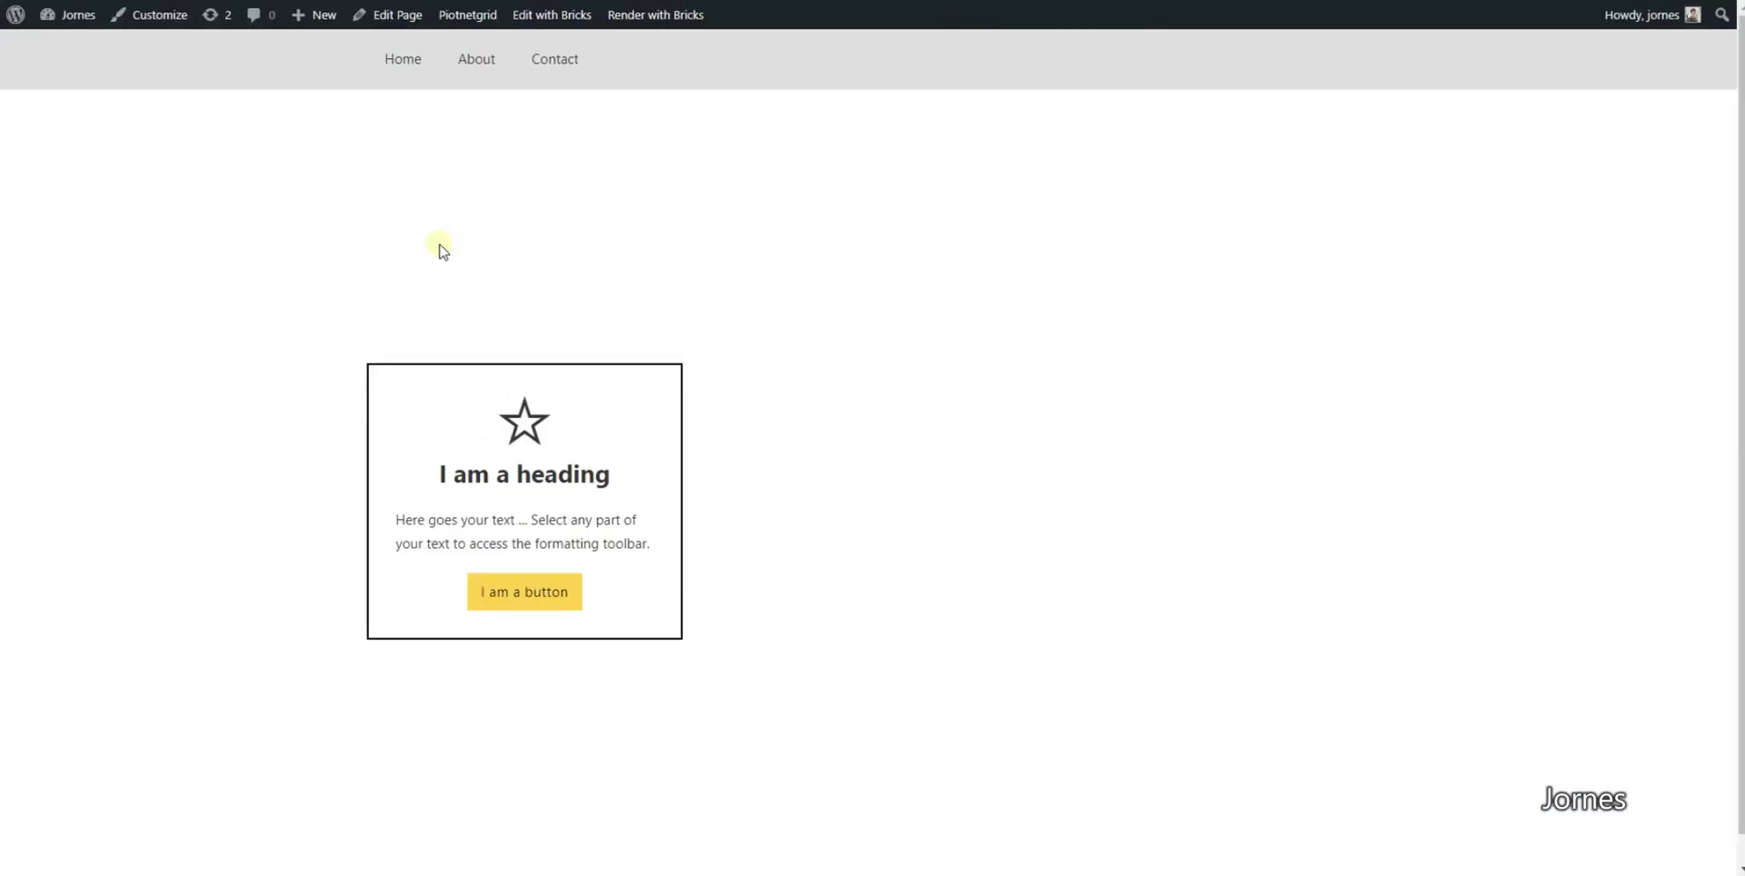
Reload the live page to test the card's hover colours
{"action": "right_click", "coordinate": [442, 251]}
{"action": "left_click", "coordinate": [525, 298]}
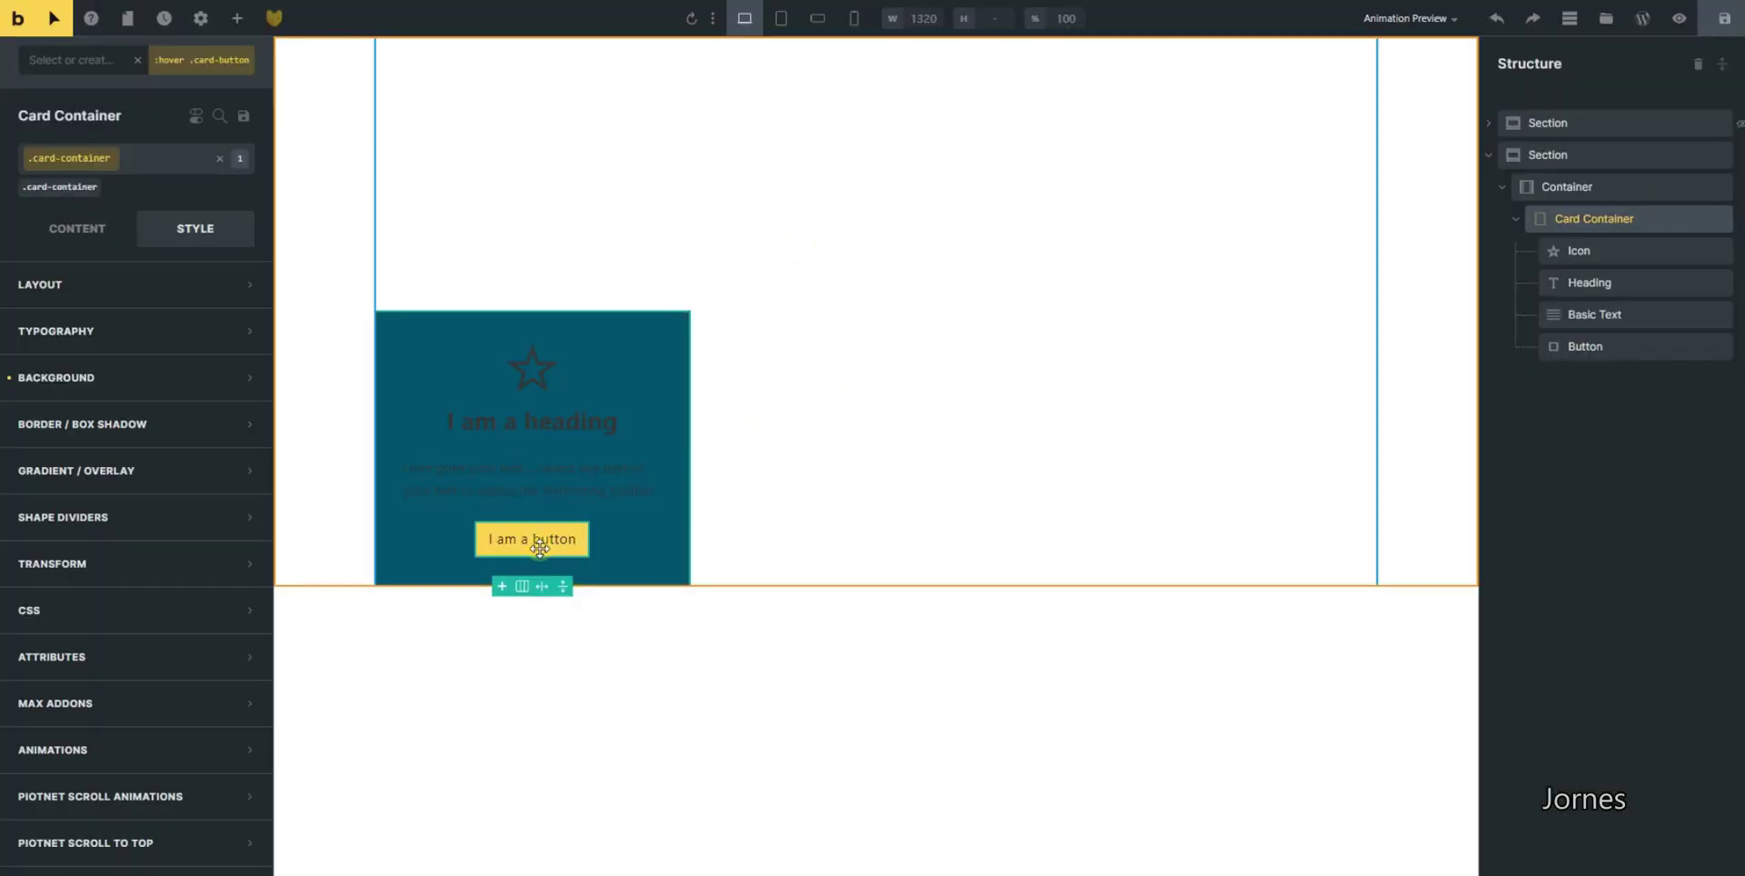
Give the Button an 'all 0.2s ease-in' CSS transition and save the page
{"action": "left_click", "coordinate": [541, 542]}
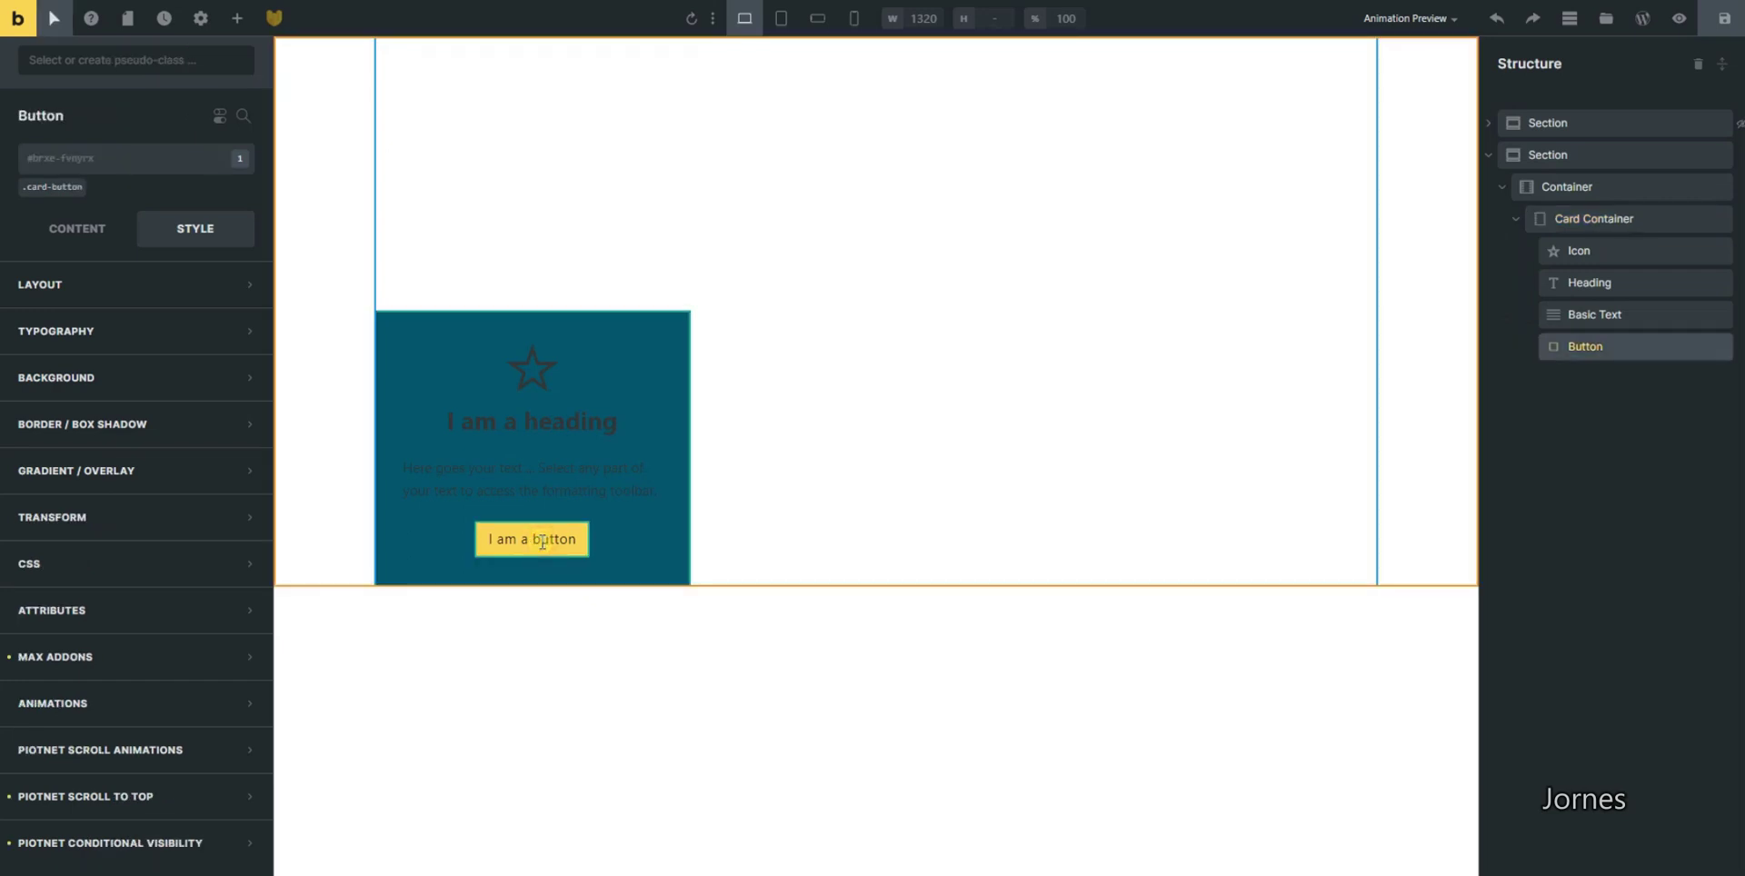
{"action": "left_click", "coordinate": [54, 18]}
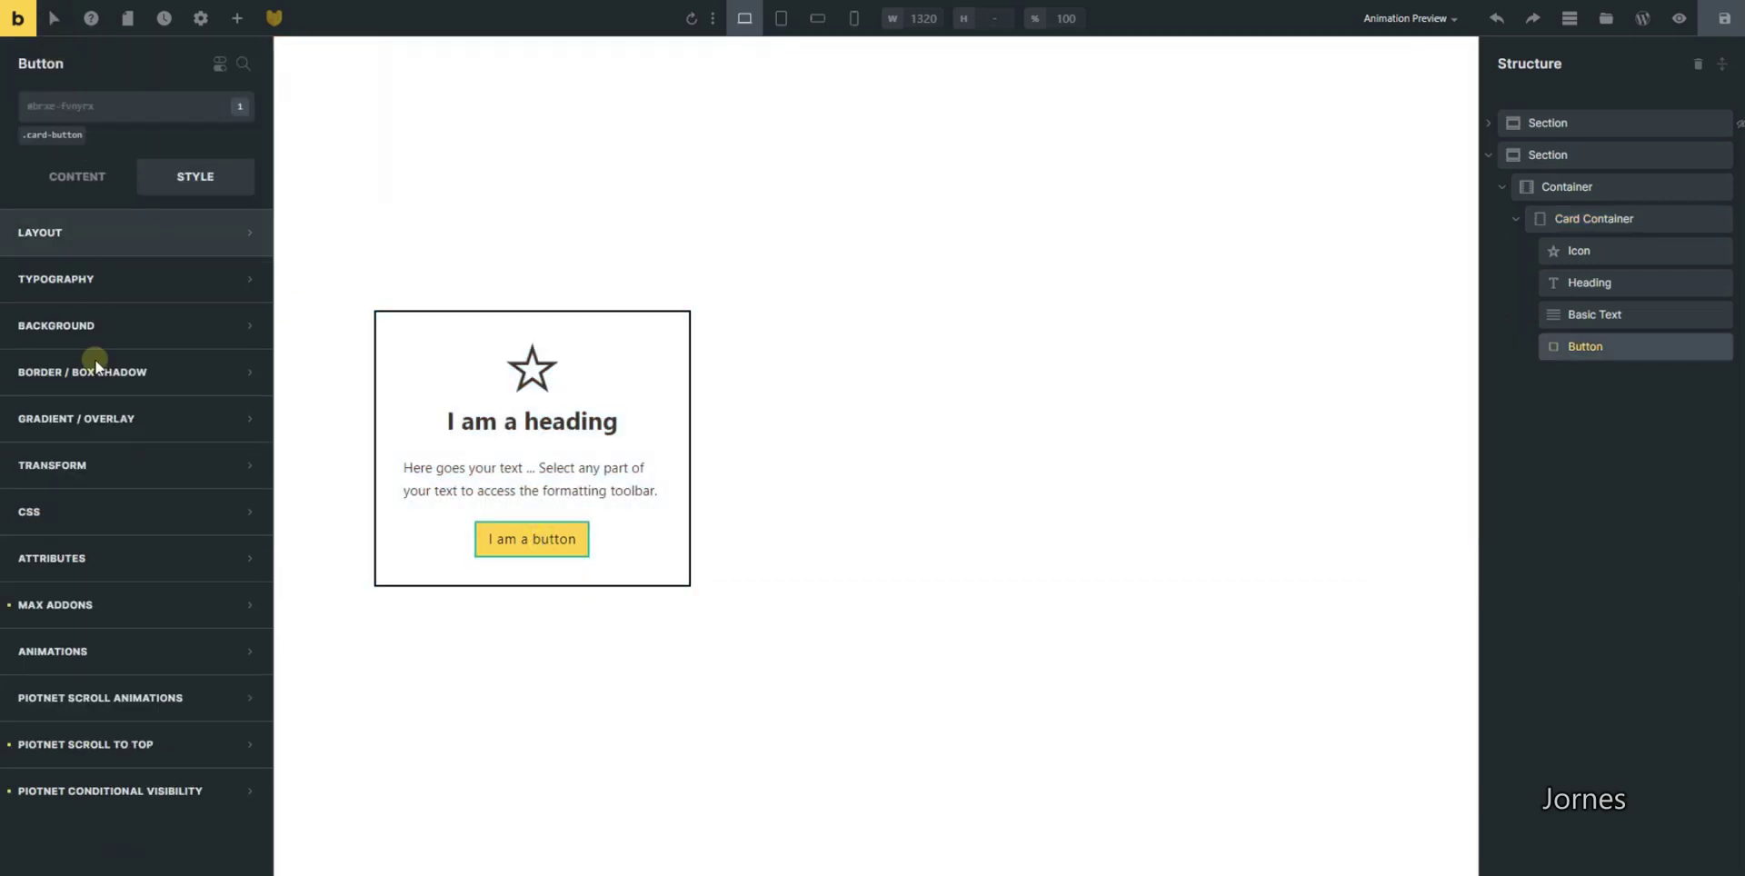
{"action": "left_click", "coordinate": [122, 523]}
{"action": "left_click", "coordinate": [220, 633]}
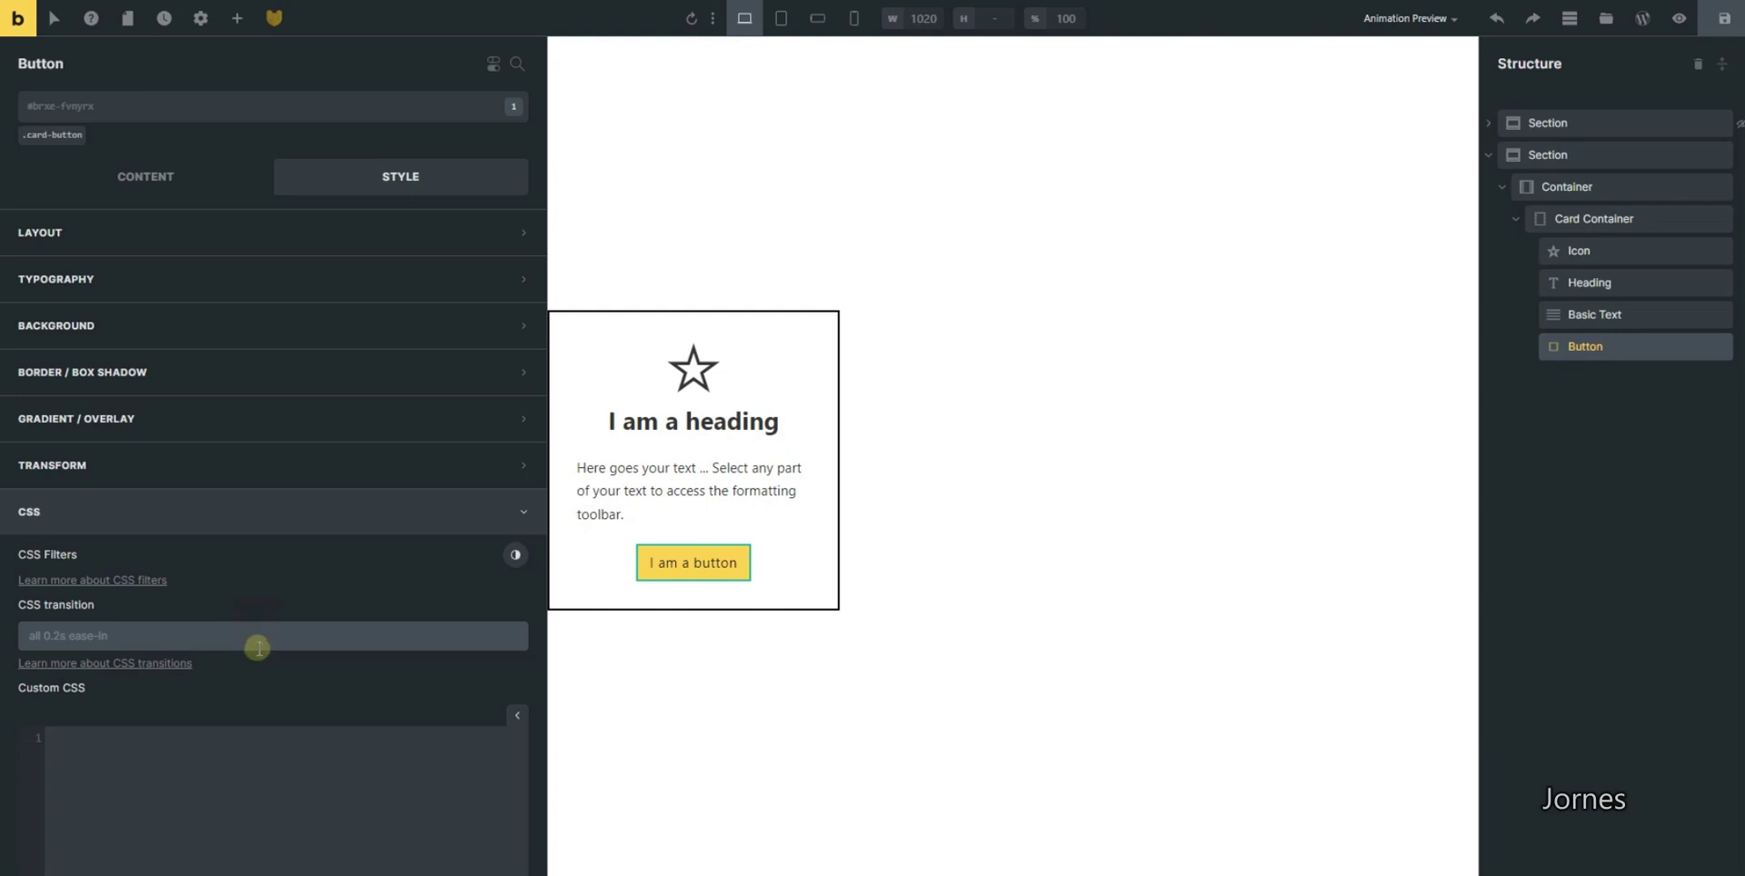
{"action": "left_click", "coordinate": [264, 639]}
{"action": "type", "text": "all 0.2s ease-in"}
{"action": "left_click", "coordinate": [144, 515]}
{"action": "left_click", "coordinate": [1731, 24]}
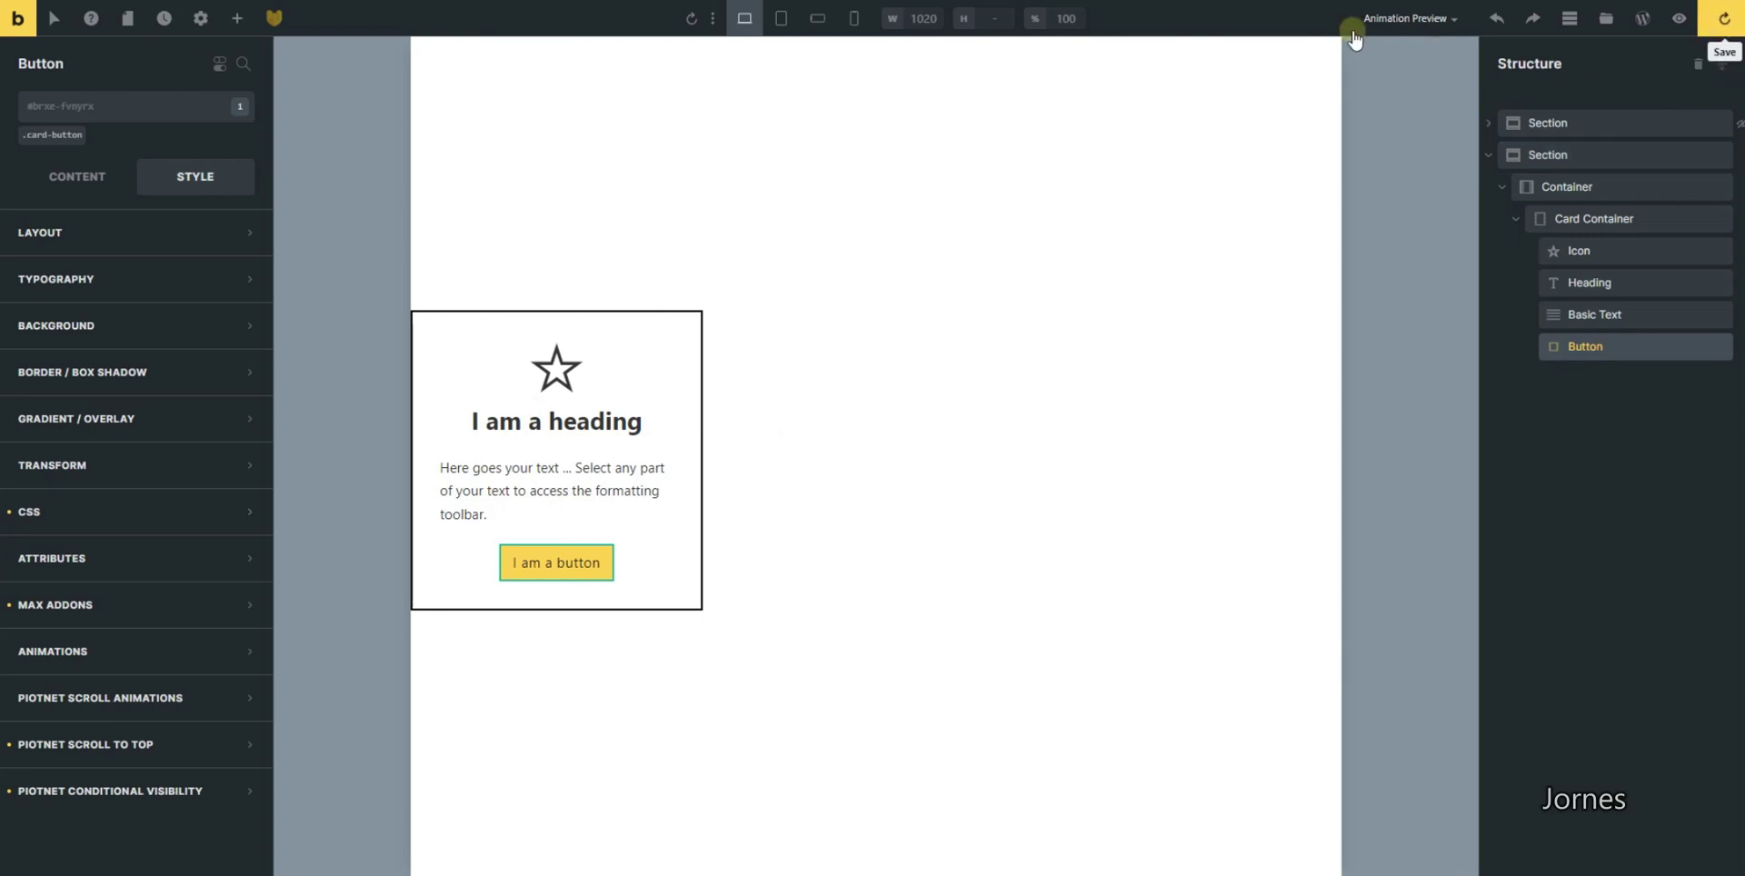
Switch to the live page tab and reload it to show the saved changes
{"action": "key", "text": "alt+Tab"}
{"action": "left_click", "coordinate": [611, 182]}
{"action": "right_click", "coordinate": [611, 183]}
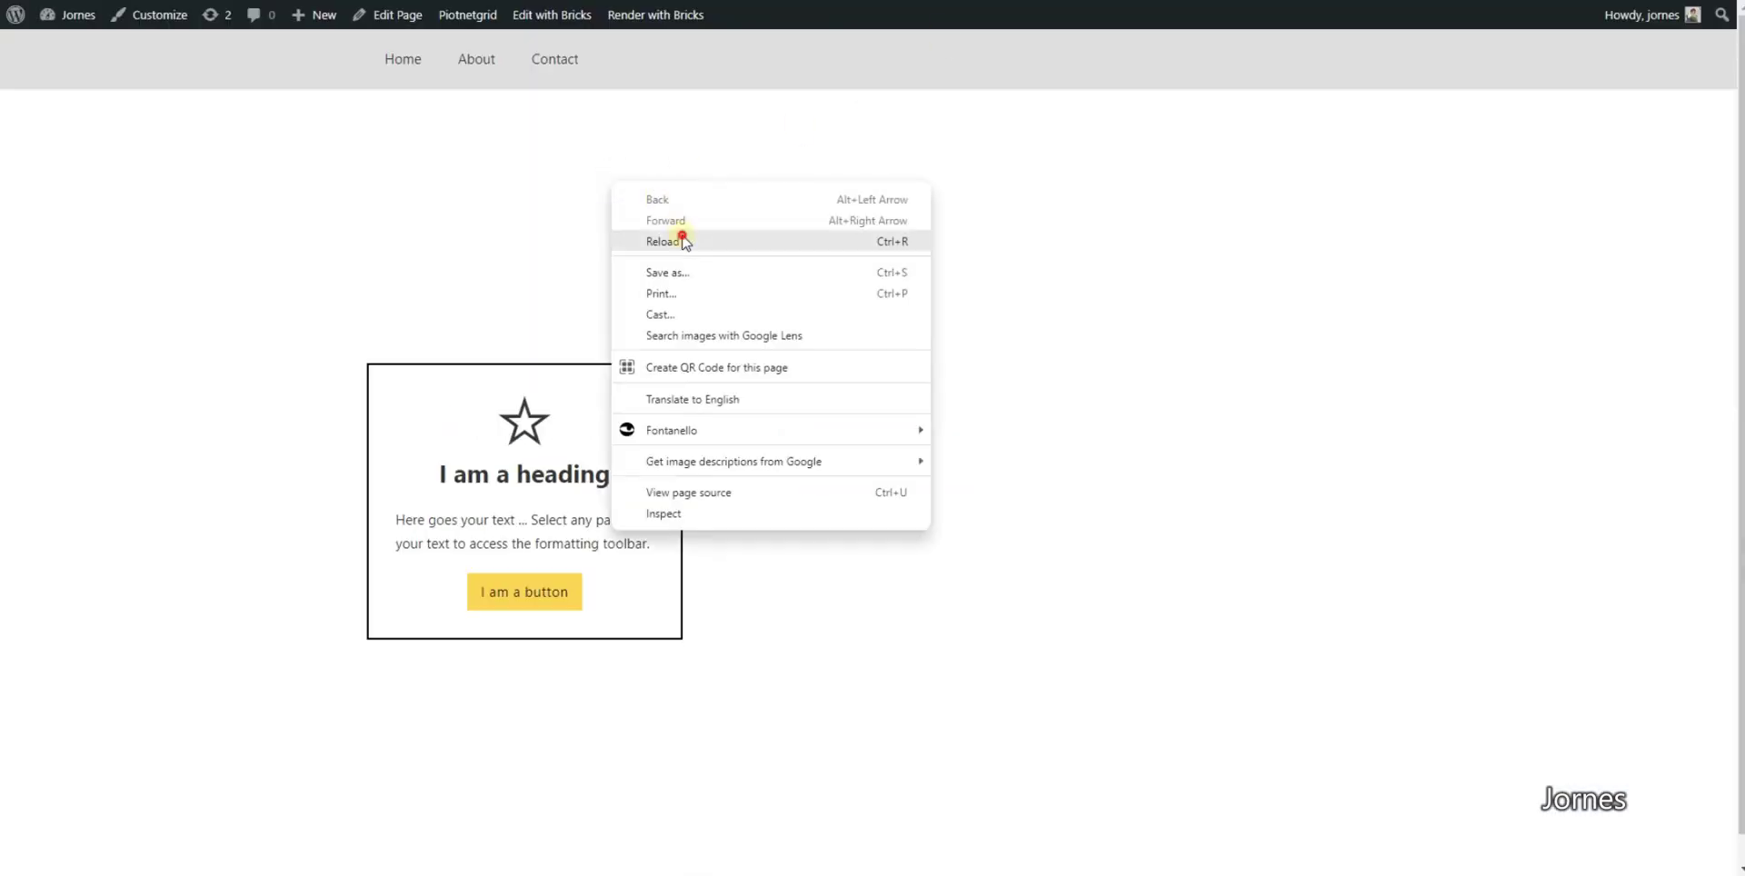
{"action": "left_click", "coordinate": [681, 240]}
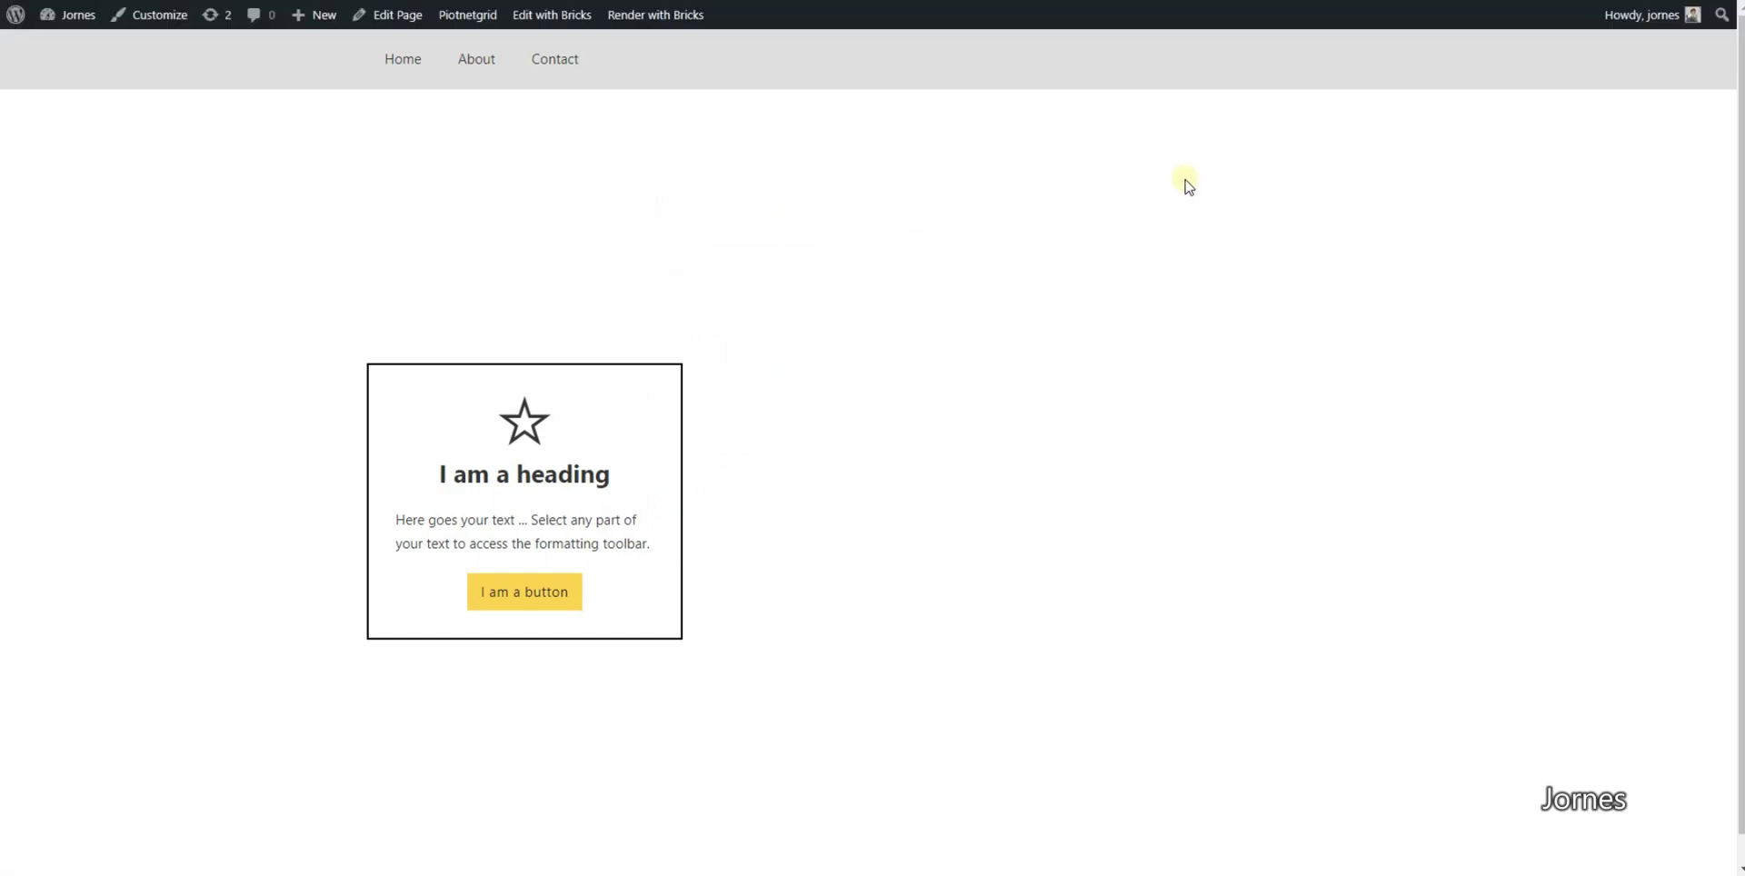